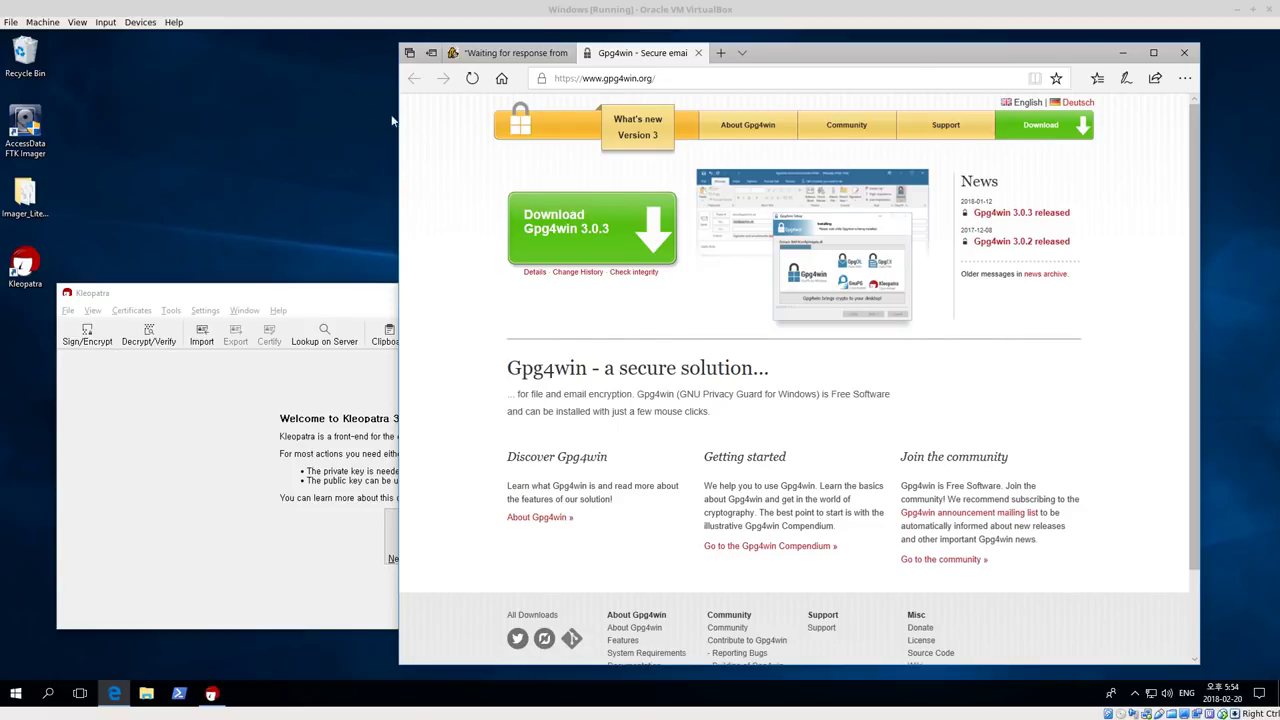
Launch Kleopatra from its desktop icon and move its welcome window higher above the browser
left_click(702, 77)
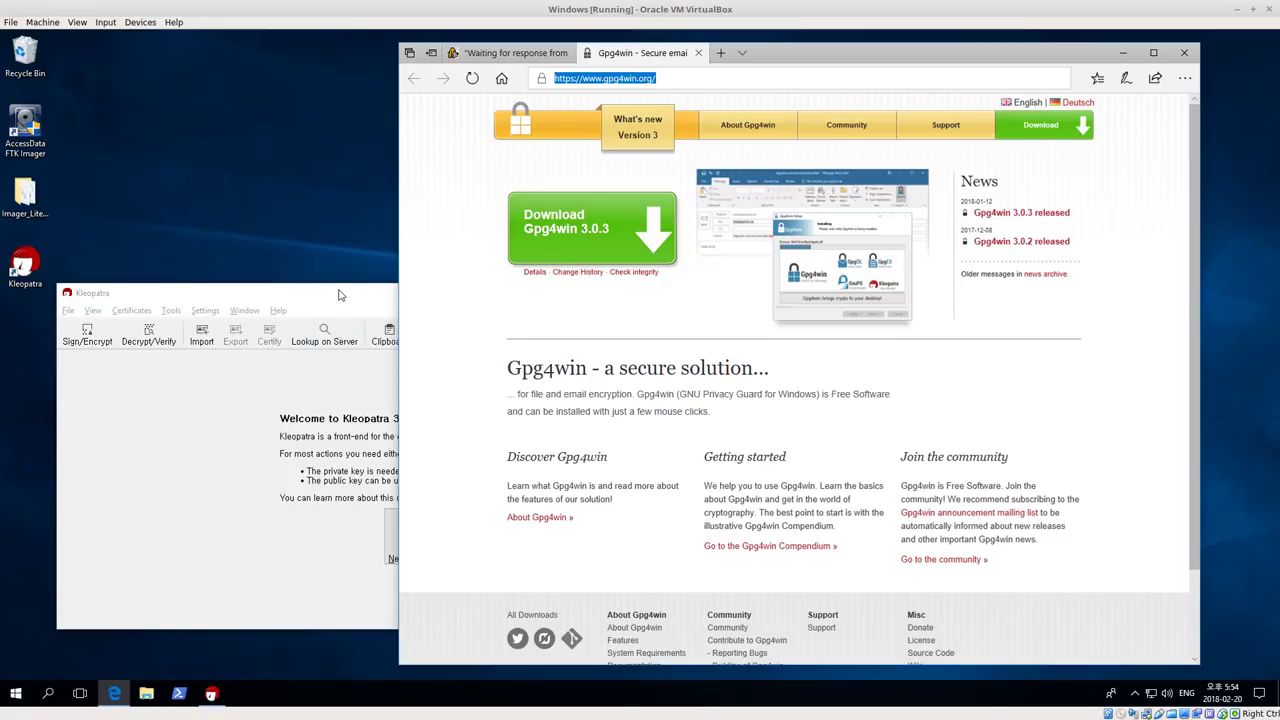
left_click(321, 243)
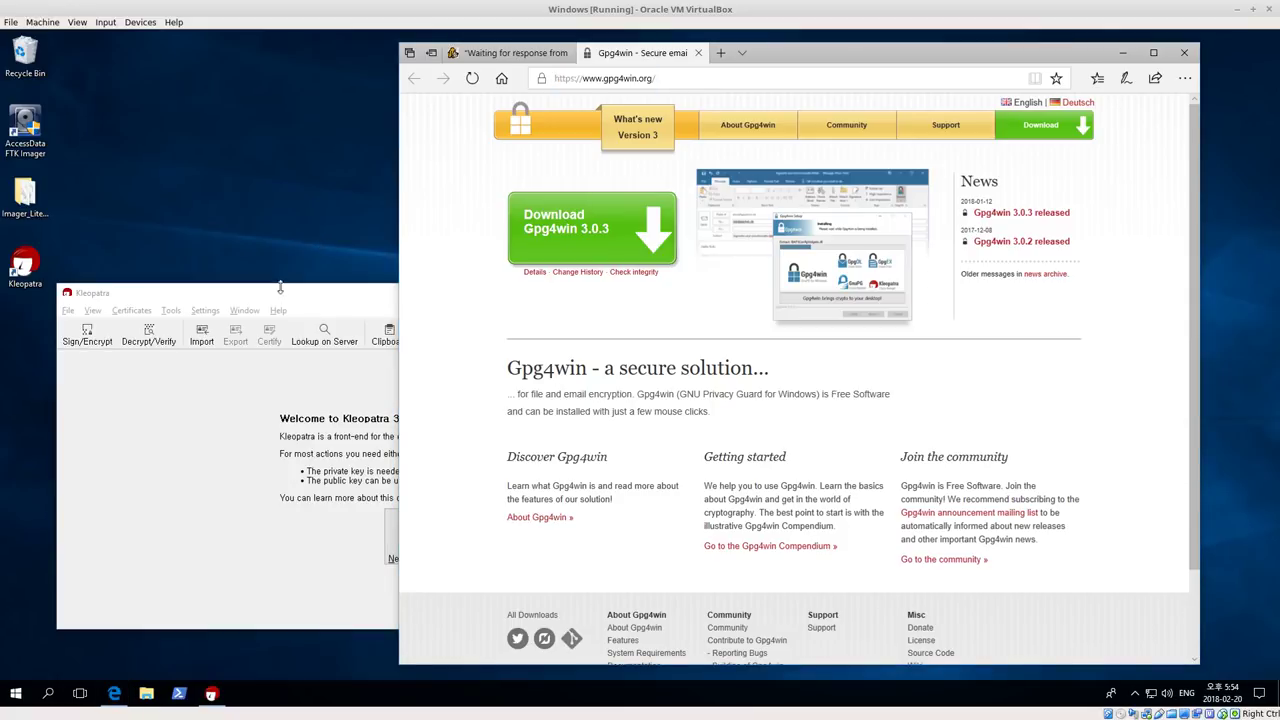
double_click(32, 289)
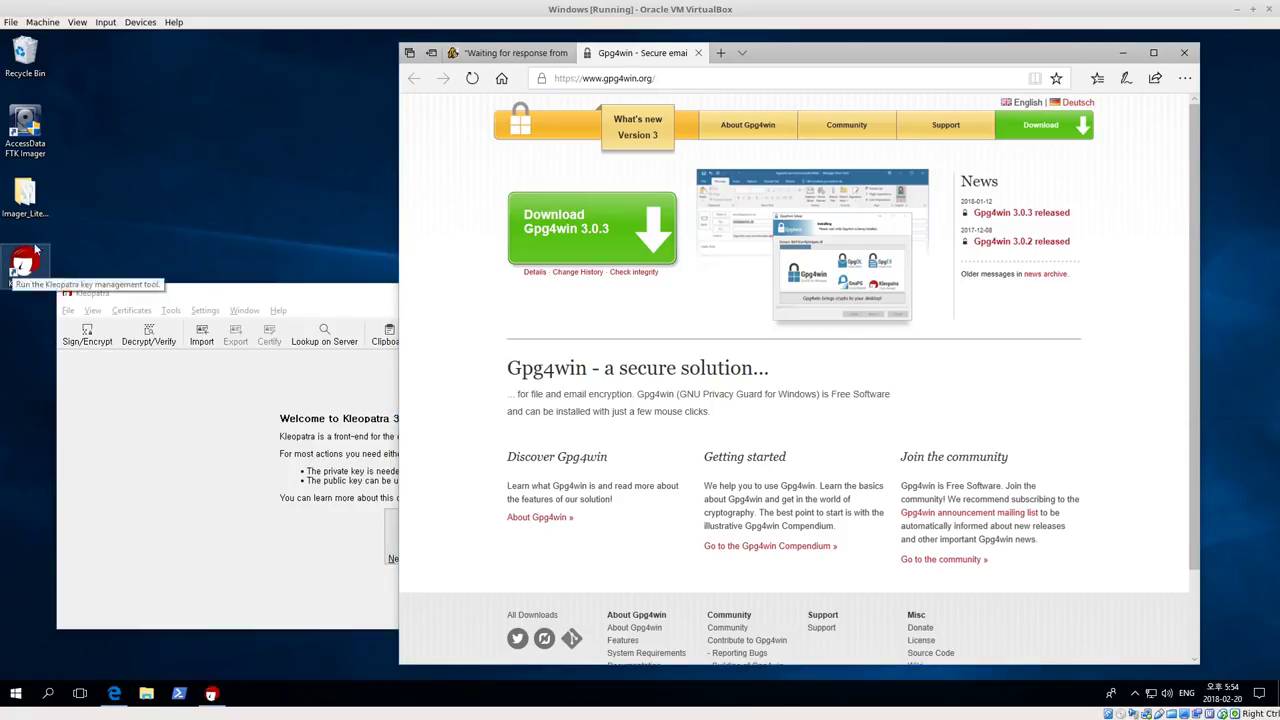
left_click(238, 294)
left_click_drag(238, 294, 264, 131)
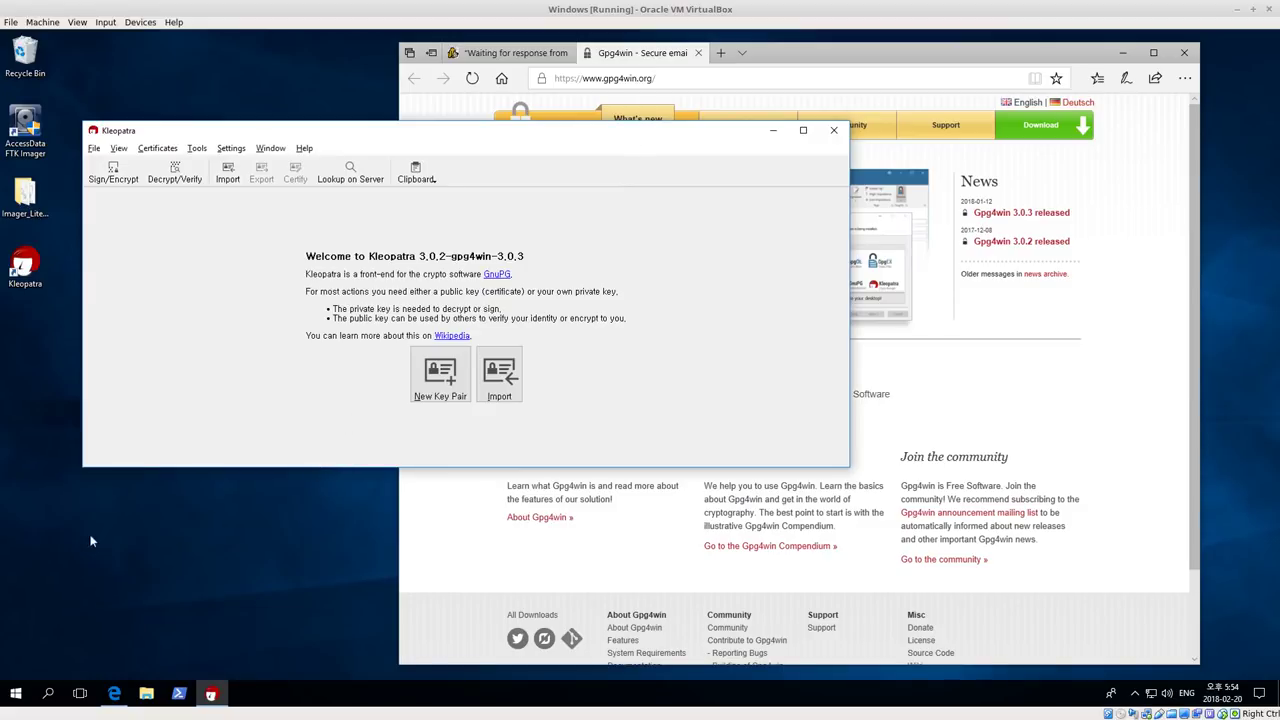
Launch Command Prompt by searching for cmd from the Start menu
left_click(14, 694)
type("cmd")
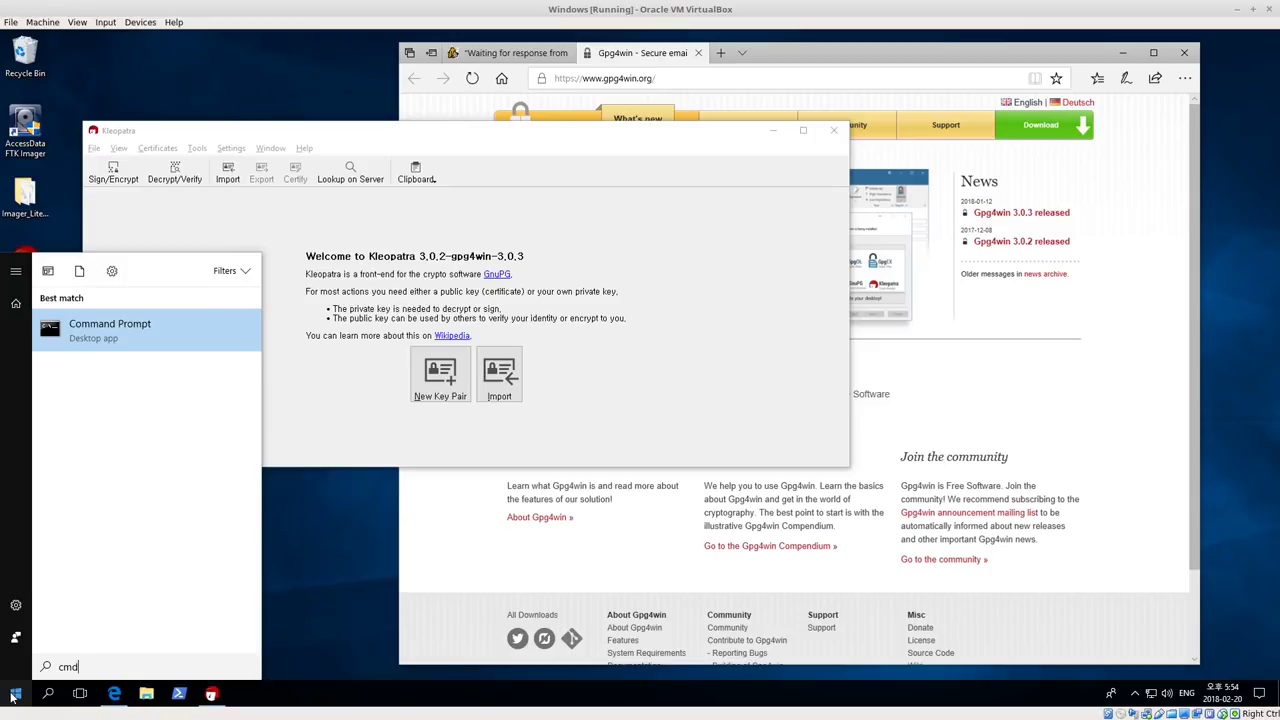
key("Return")
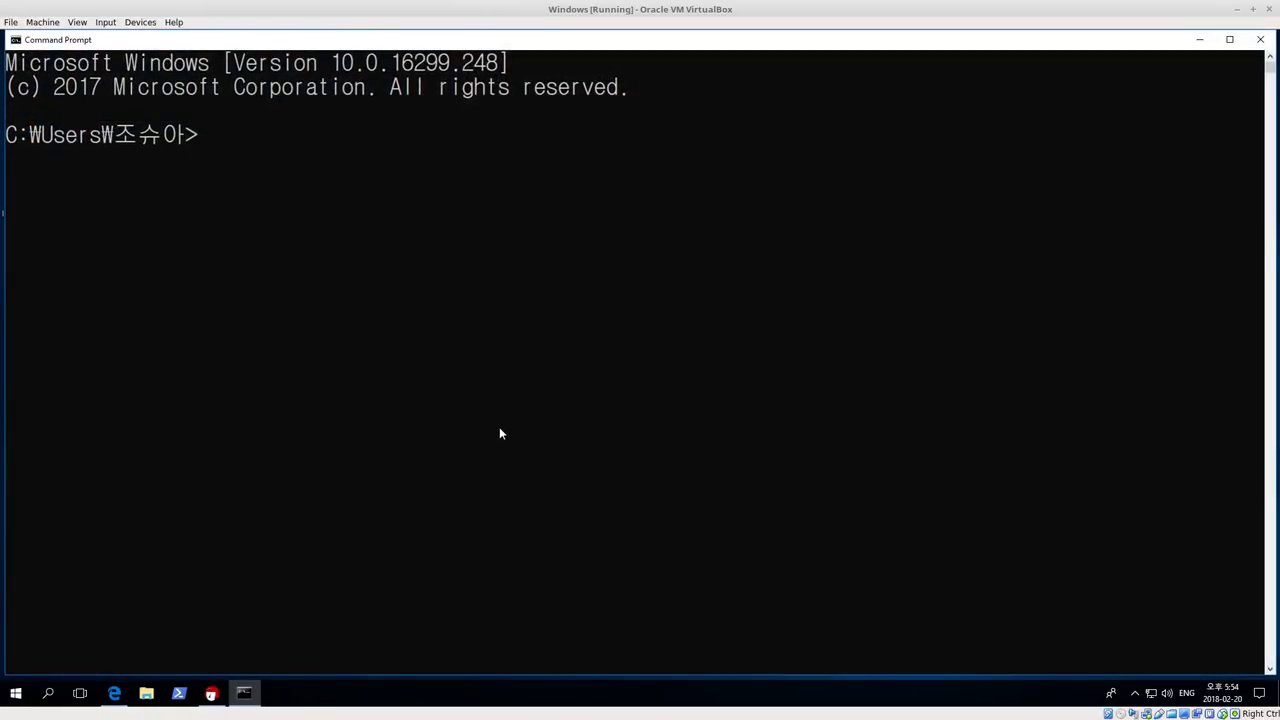
Run gpg --help, scroll through its command listing, and minimise the console
type("gpg --help")
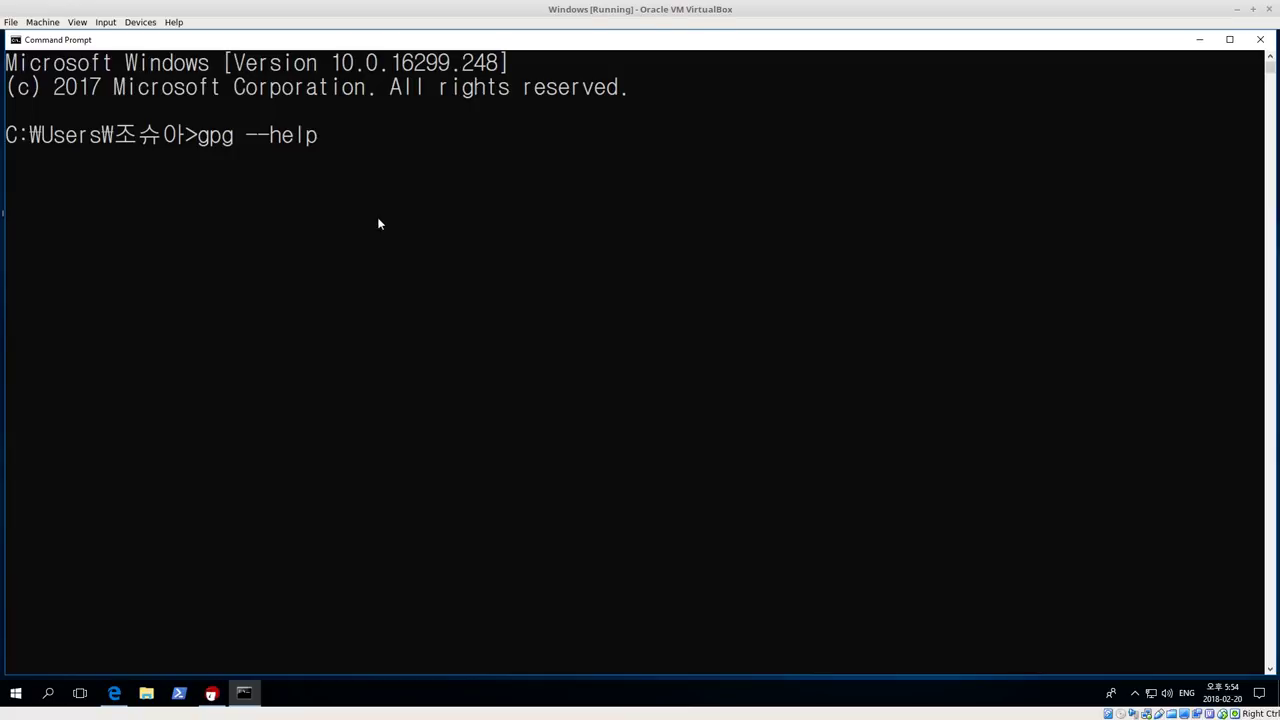
key("Return")
scroll(240, 396, "up", 15)
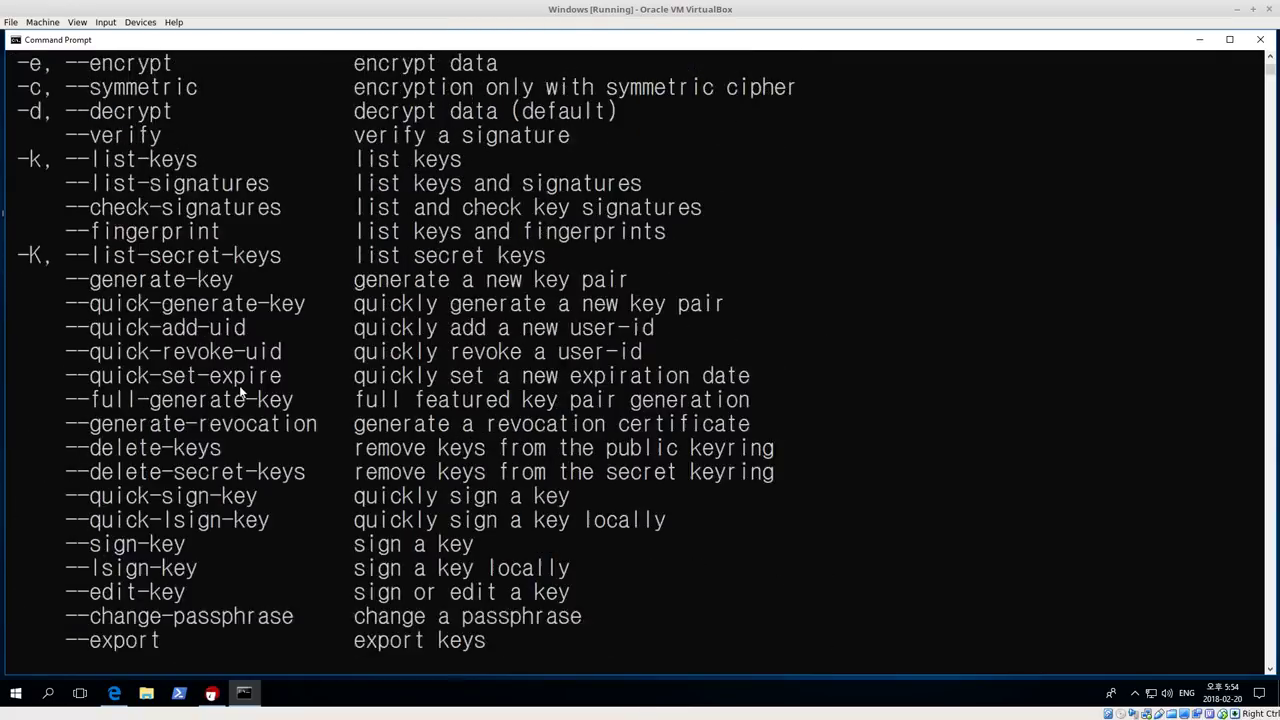
scroll(135, 158, "up", 5)
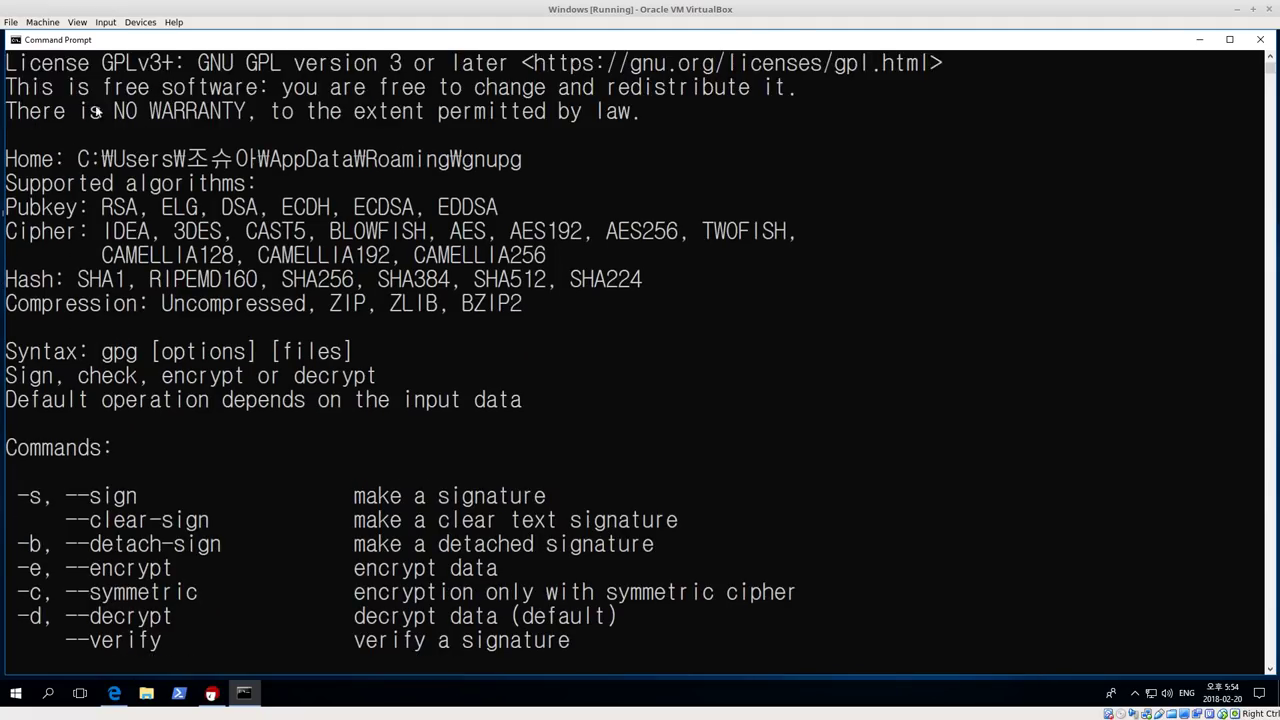
scroll(300, 193, "down", 4)
scroll(257, 204, "down", 20)
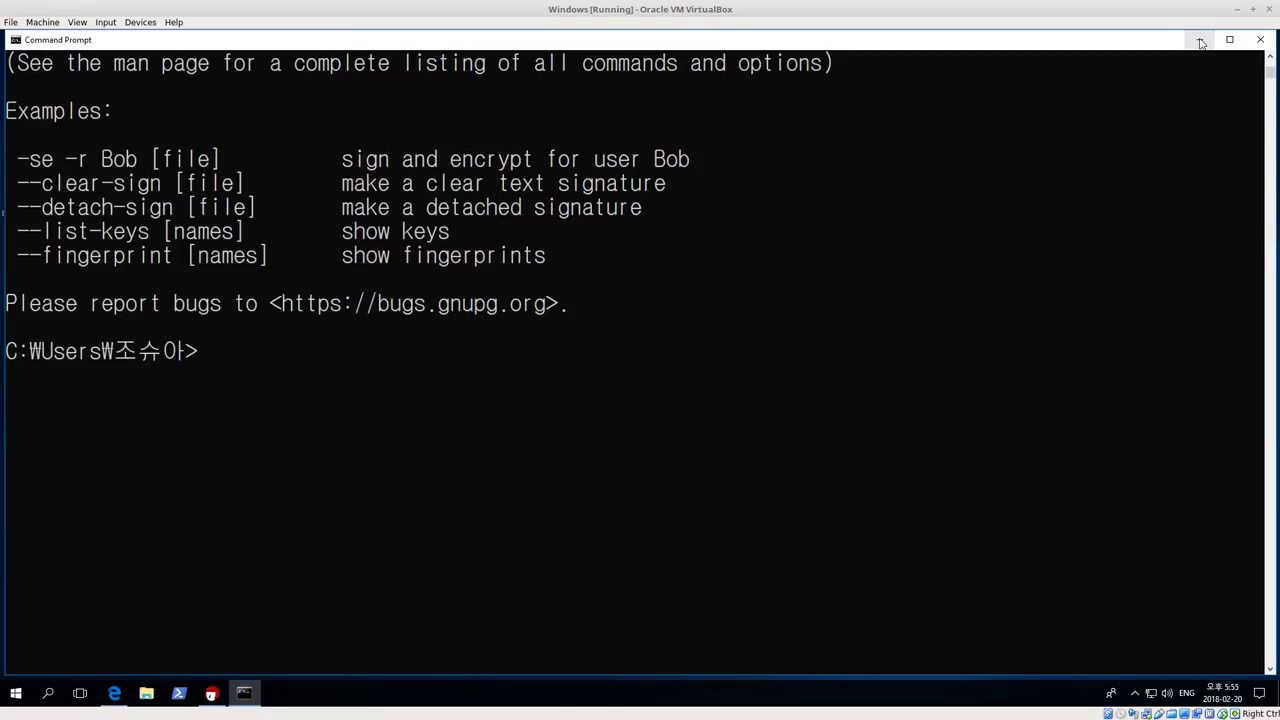
left_click(1201, 41)
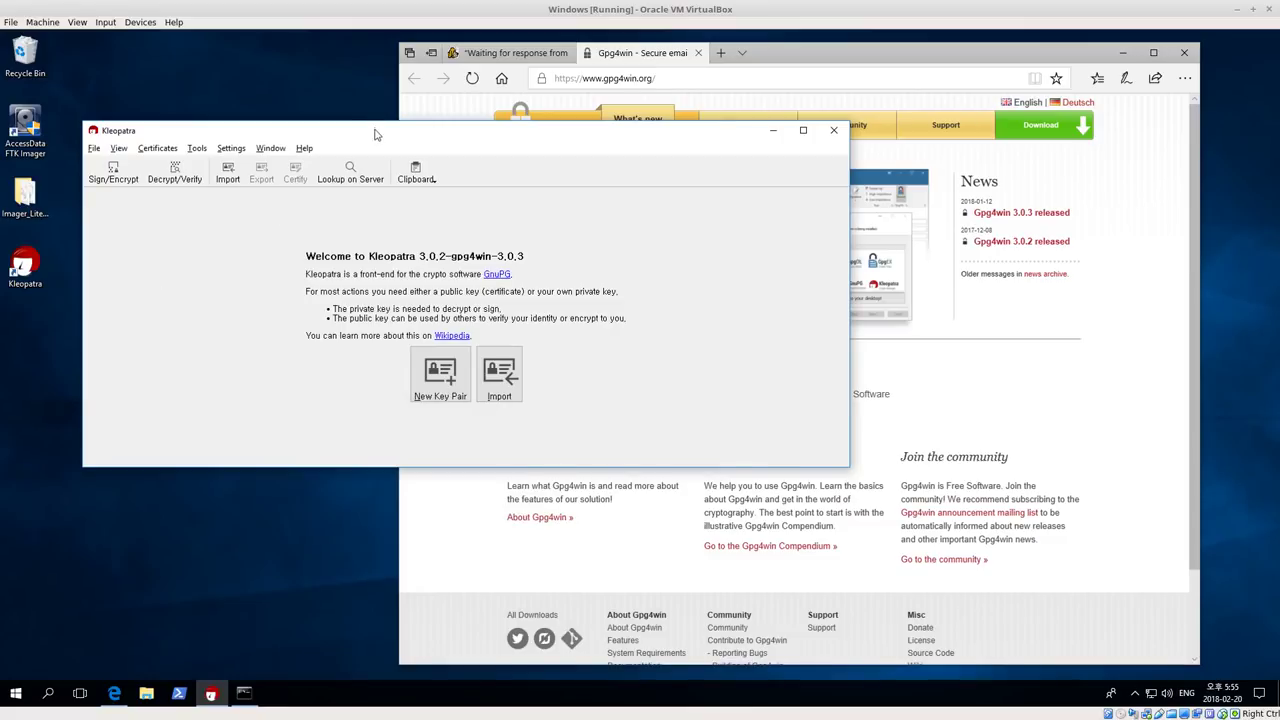
Nudge the Kleopatra window down and show its File menu commands
left_click_drag(376, 133, 374, 147)
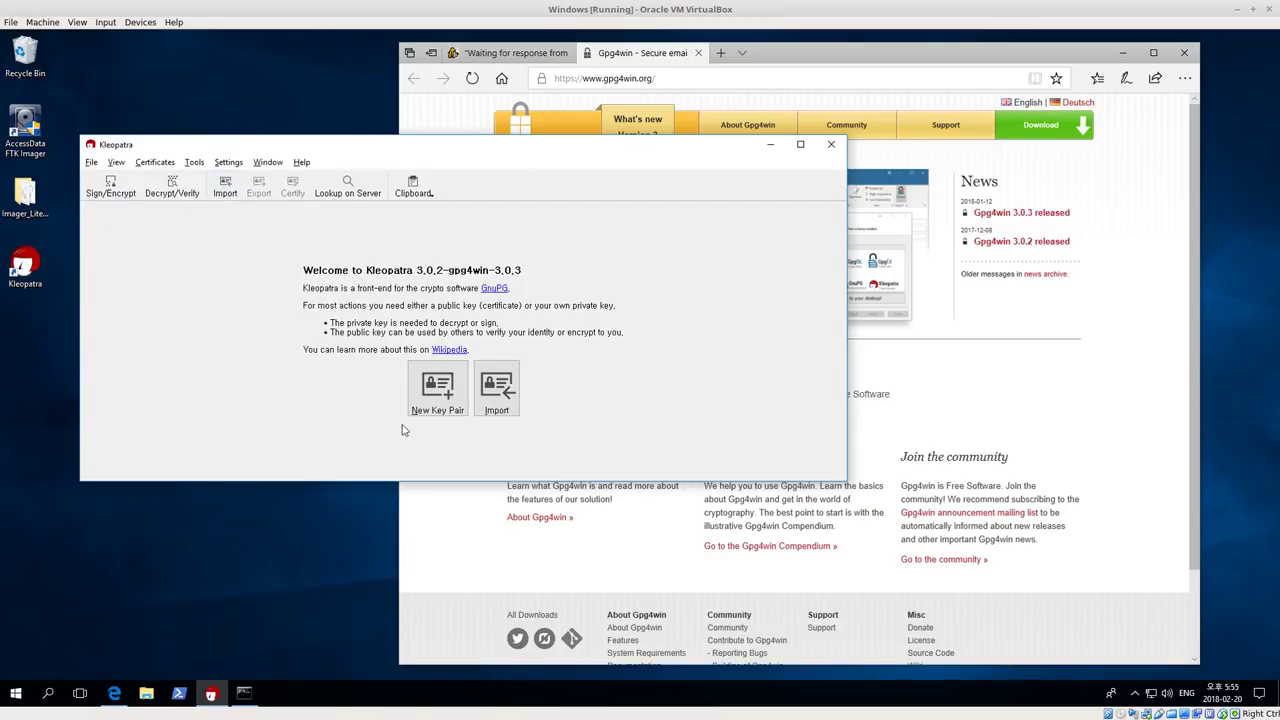
left_click(91, 162)
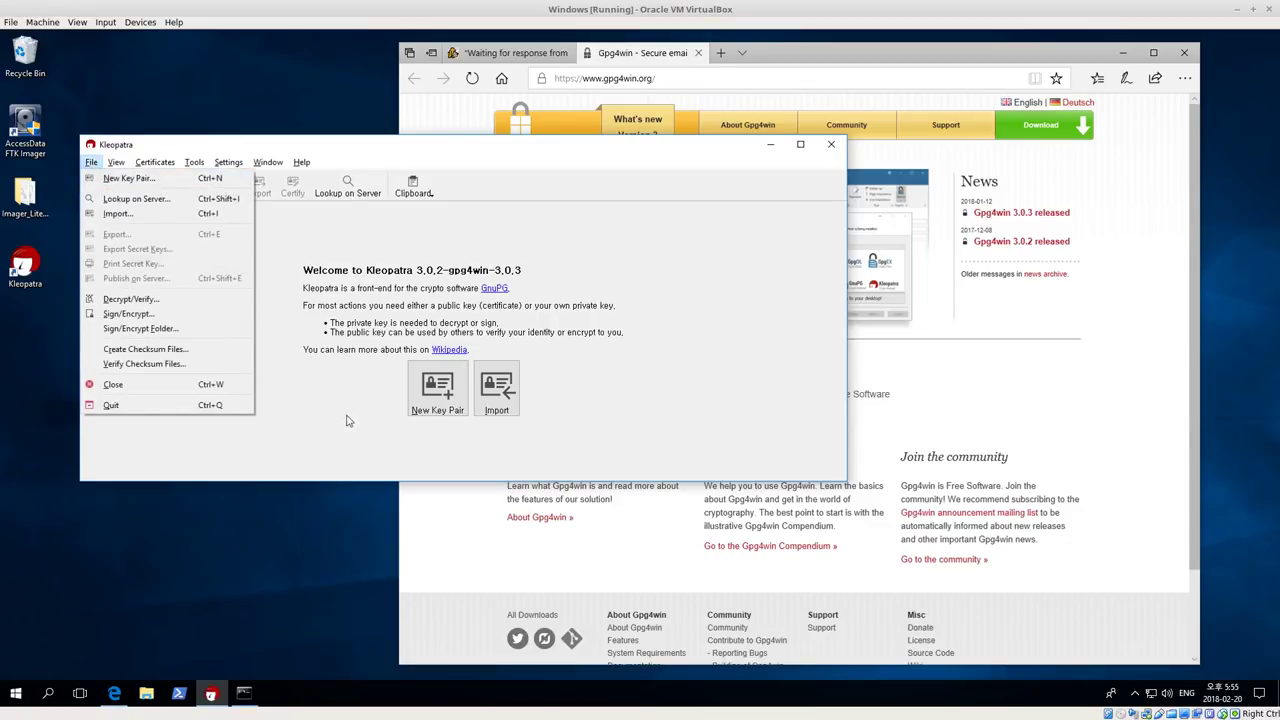
Start a new key pair and enter the owner's name and e-mail address
left_click(437, 400)
left_click(437, 405)
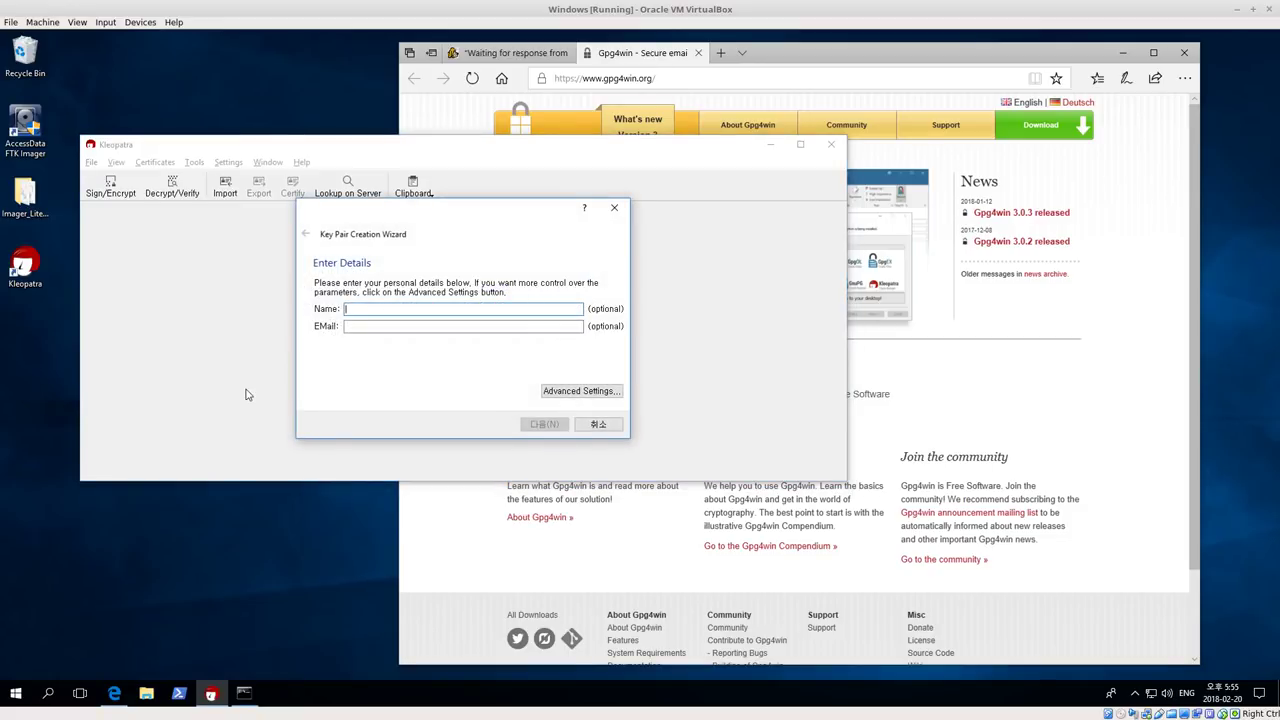
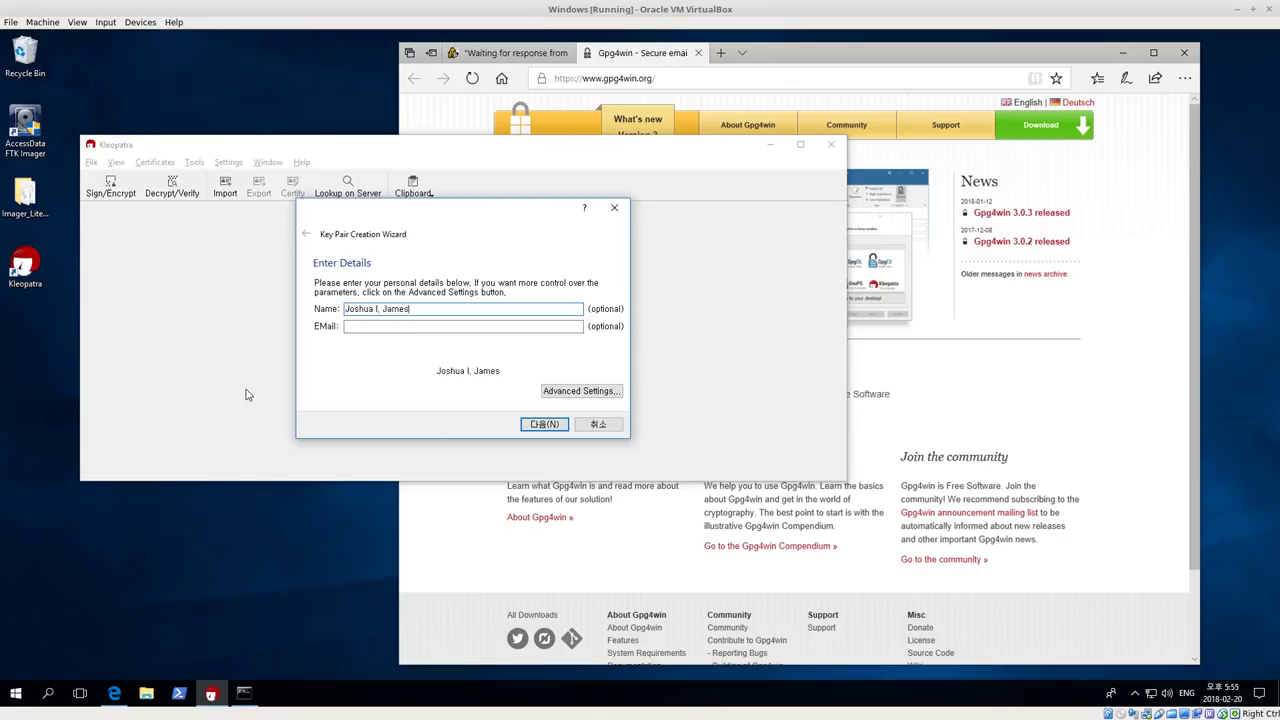
key("Tab")
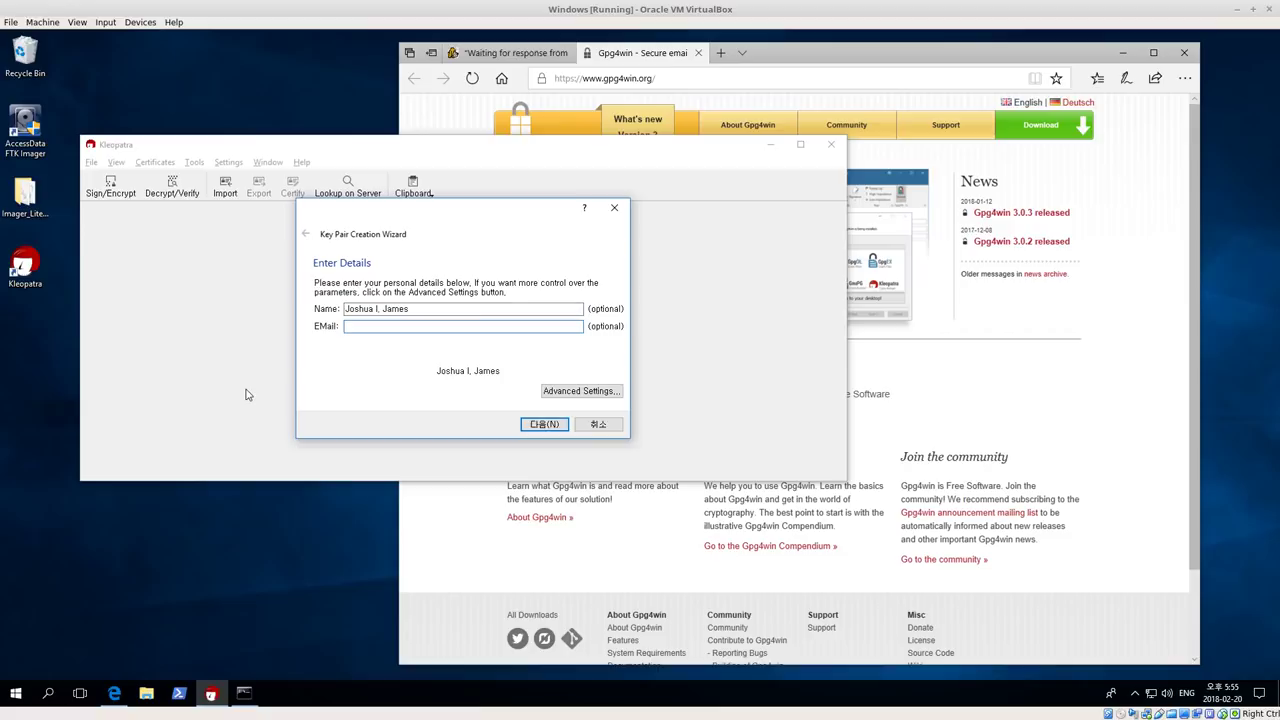
type("test@")
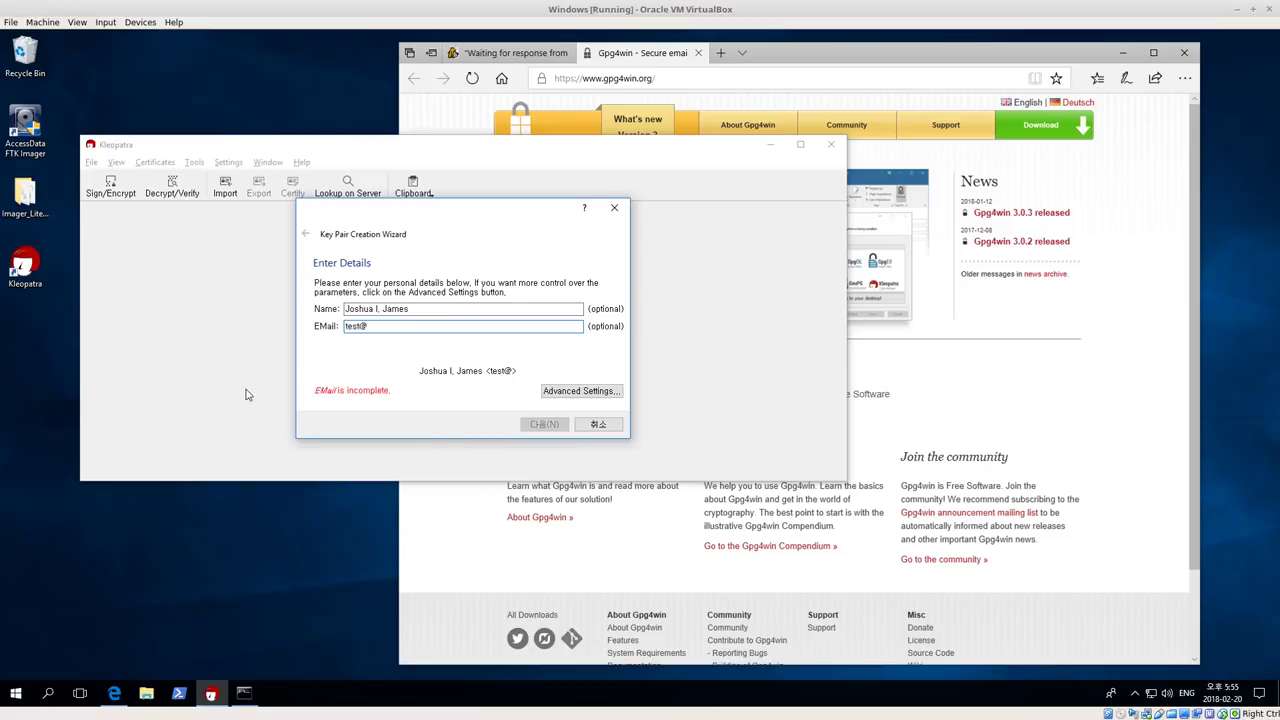
type("test.com")
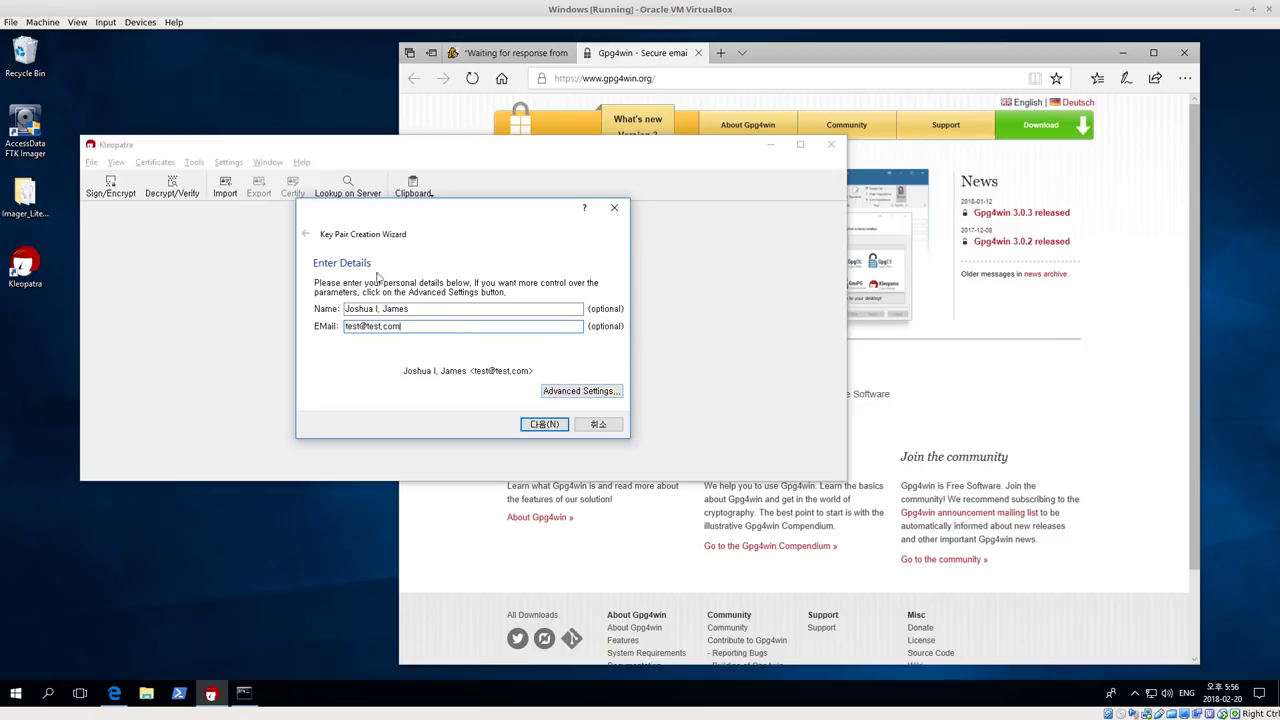
In Advanced Settings, set both the RSA key and RSA subkey to 4096 bits
left_click(580, 394)
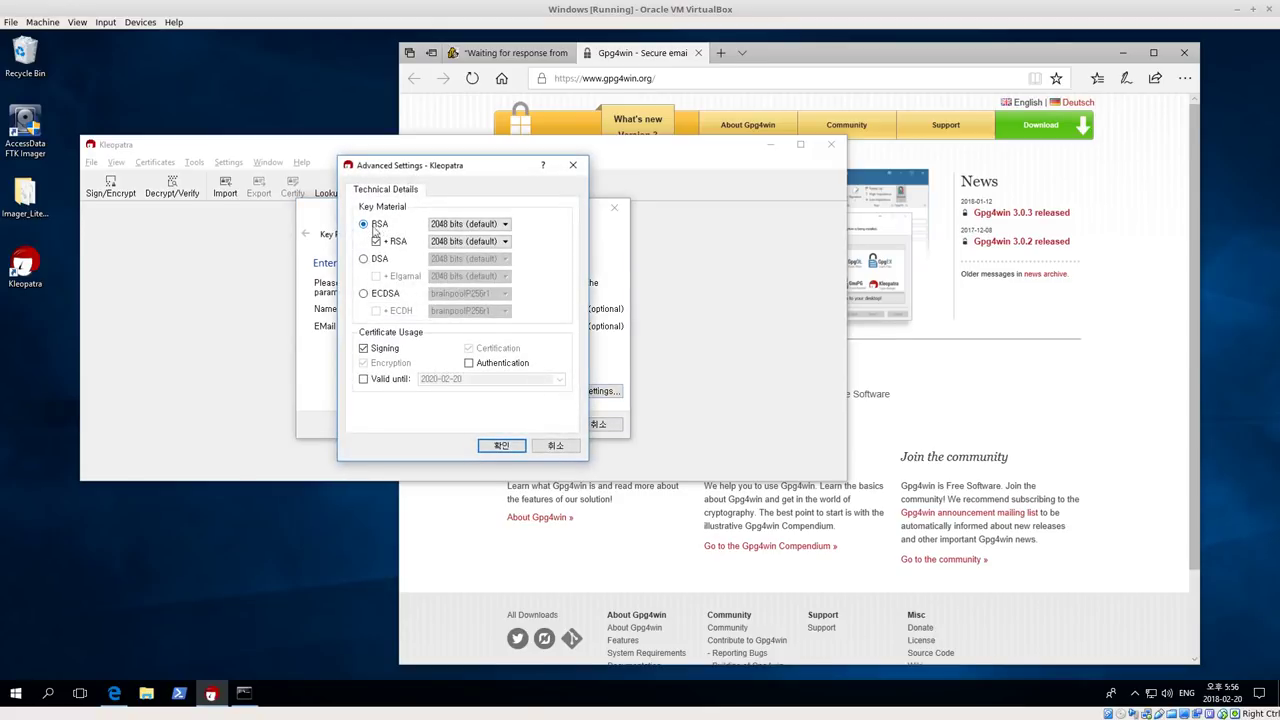
left_click(440, 226)
left_click(507, 227)
left_click(478, 251)
left_click(495, 242)
left_click(505, 242)
left_click(485, 268)
Enable the key's expiry date, valid until 2020-02-20
left_click(364, 380)
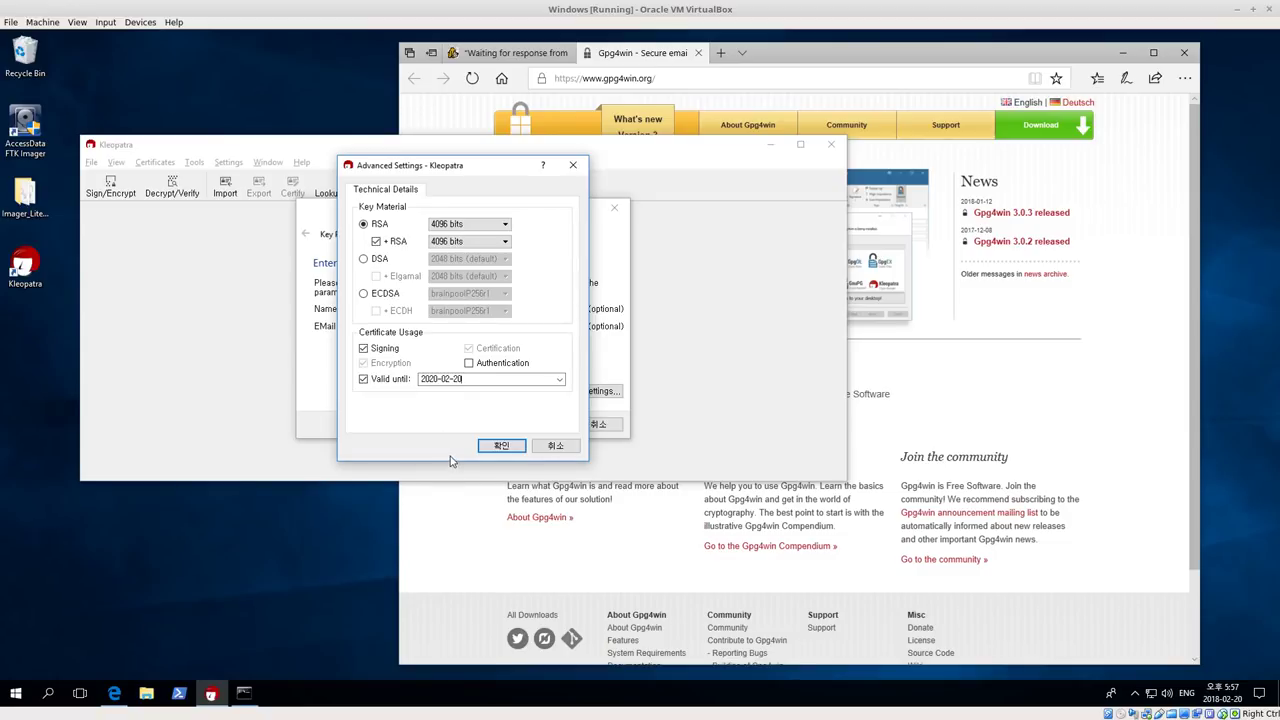
left_click(364, 380)
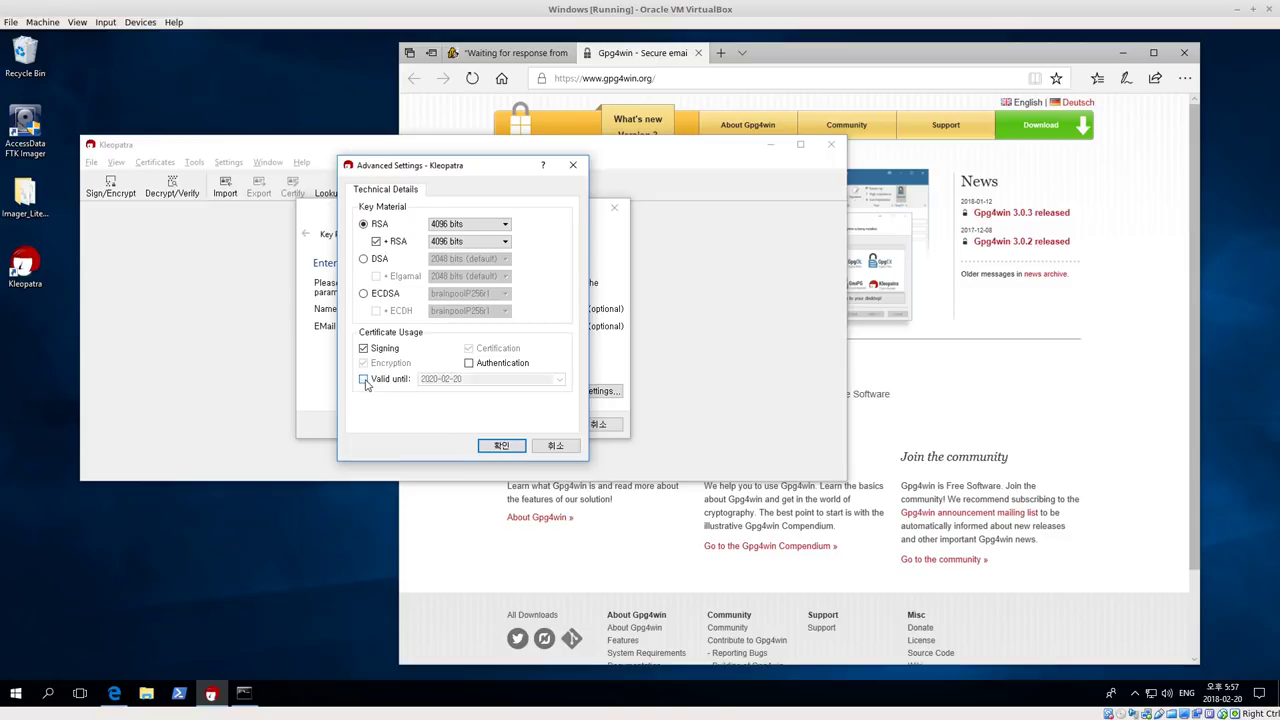
left_click(364, 380)
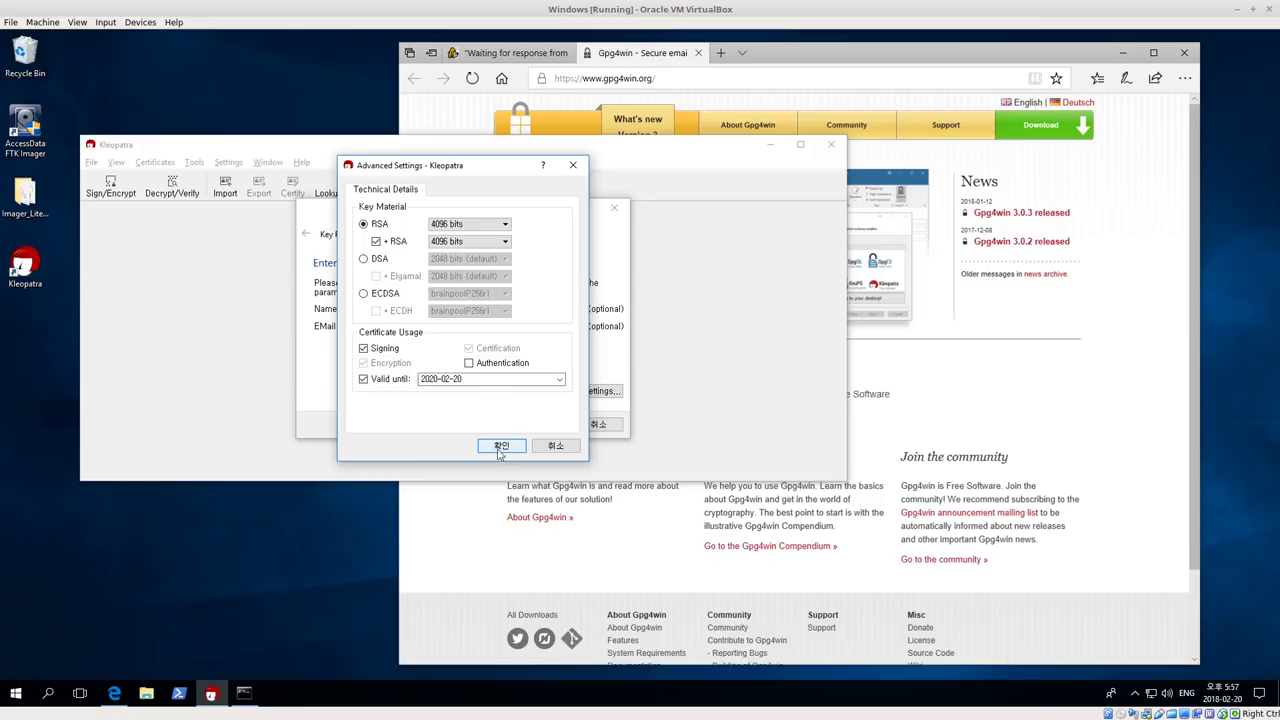
Accept the 4096-bit settings, review all key parameters, and start creating the key pair
left_click(501, 447)
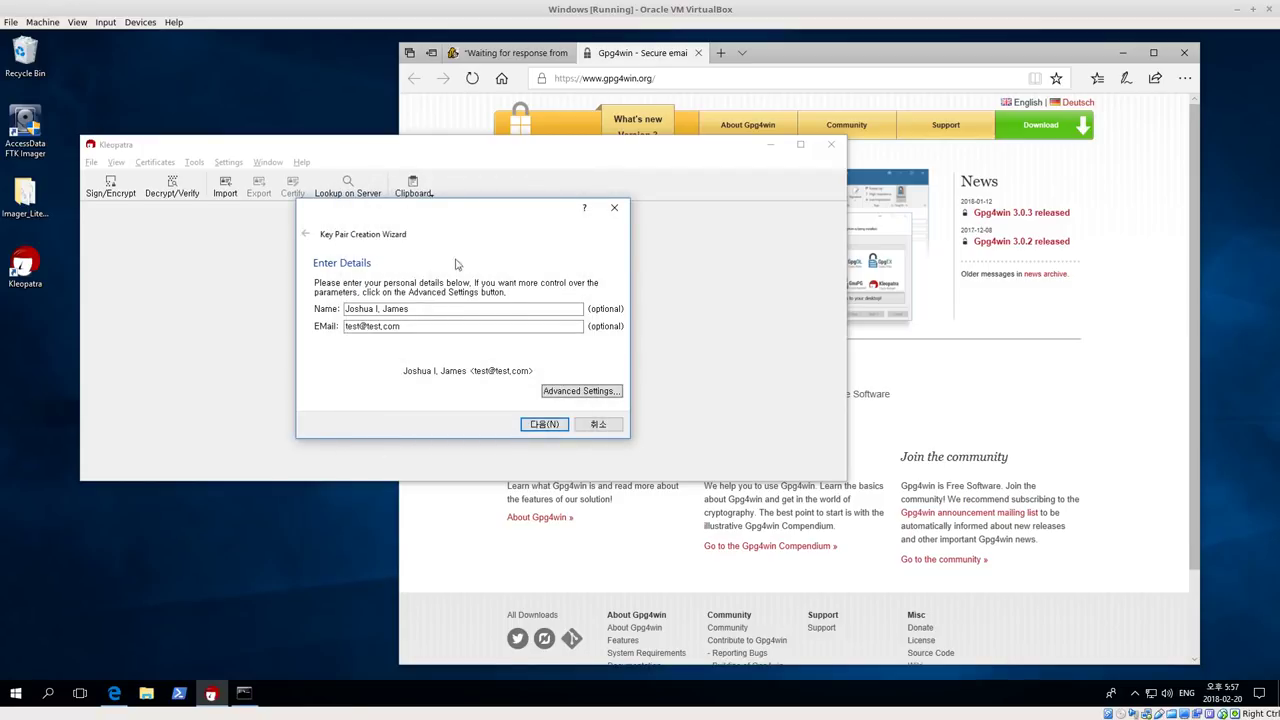
left_click(548, 424)
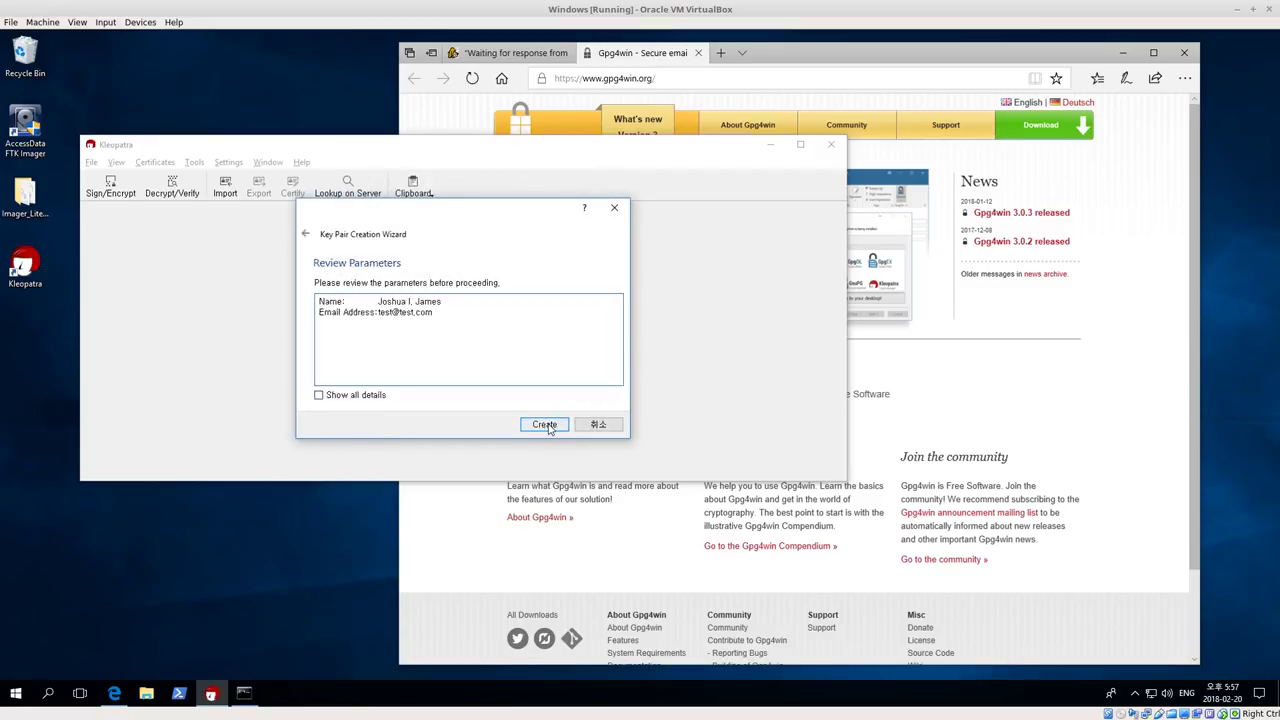
left_click(318, 396)
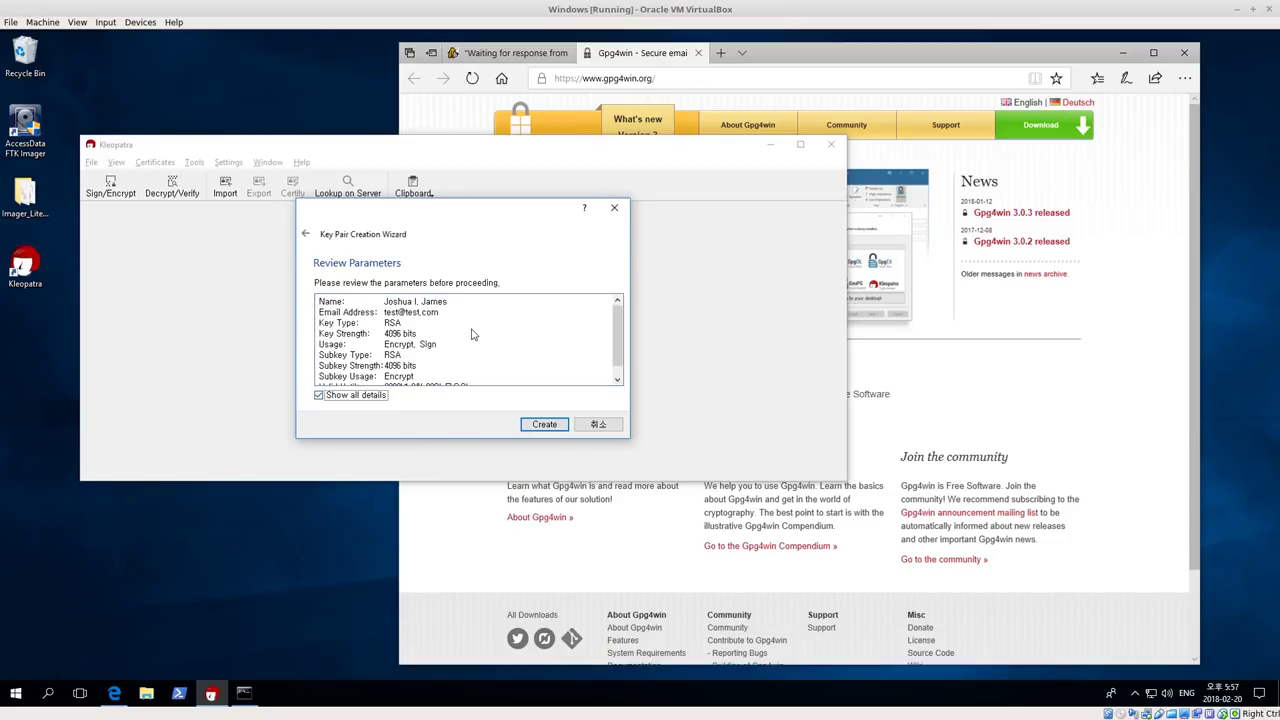
scroll(472, 335, "down", 1)
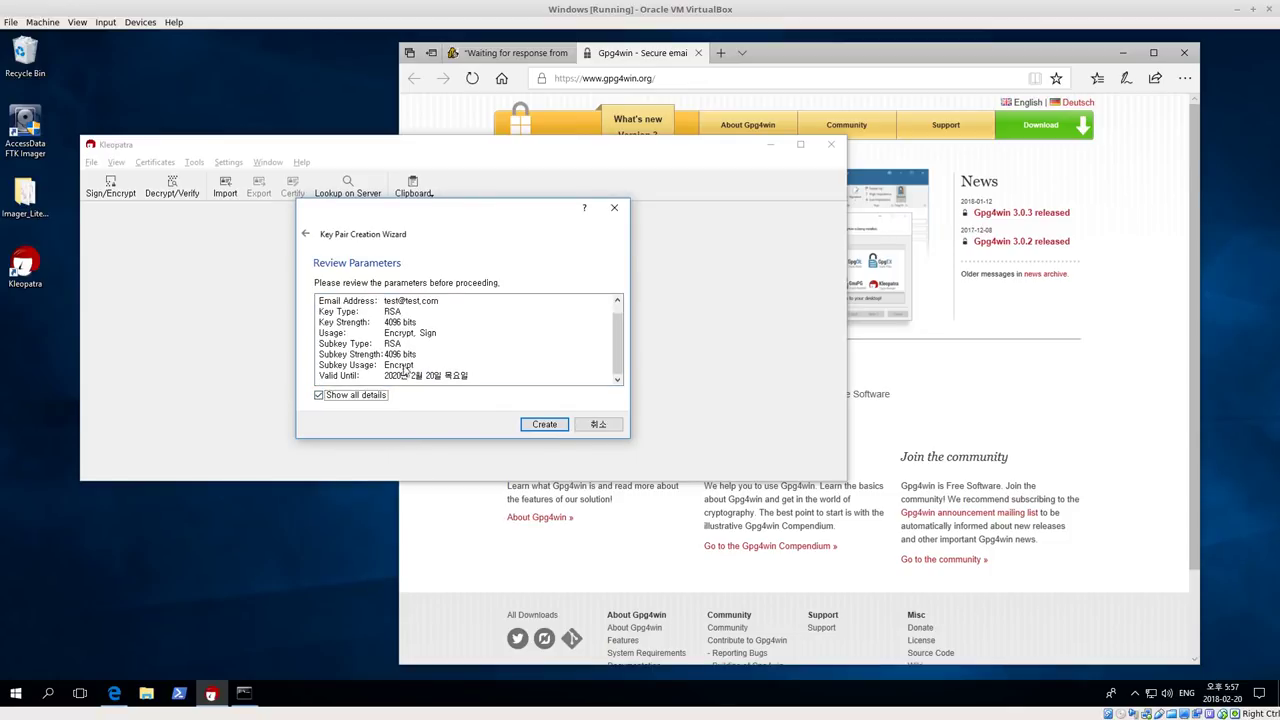
left_click(545, 425)
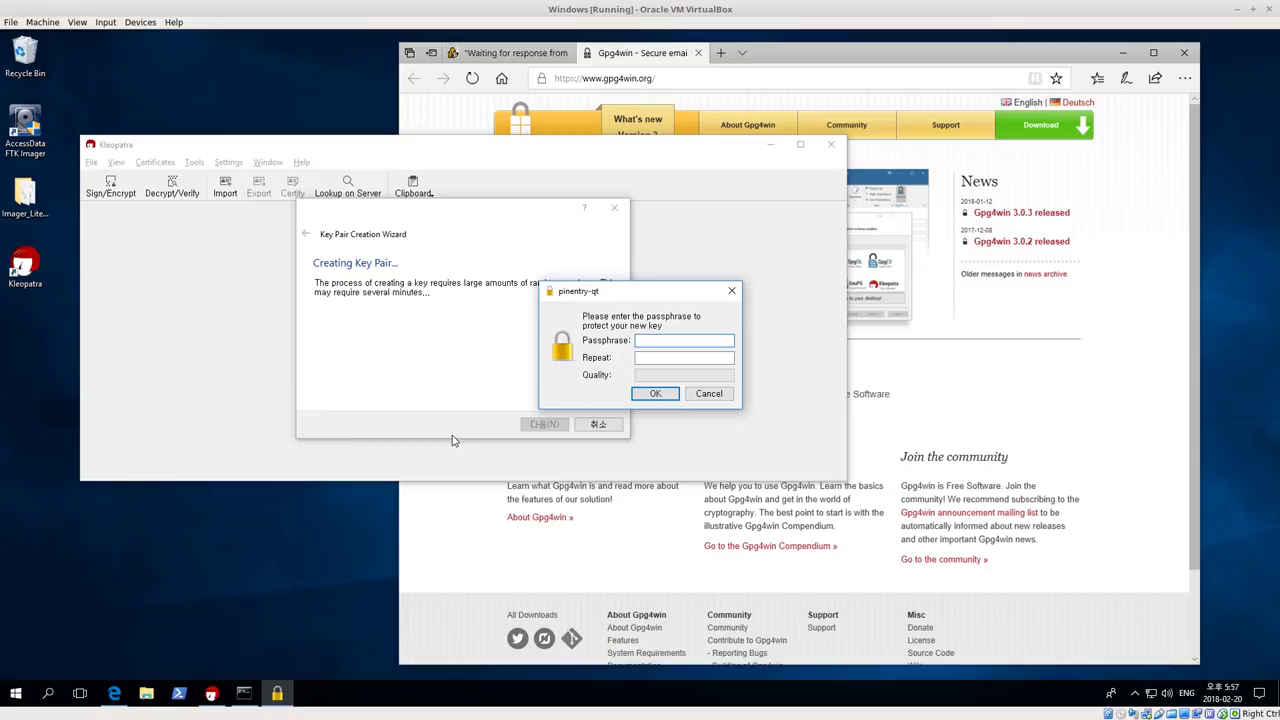
Enter the new key's passphrase and repeat it in the confirmation field
type("passphrase")
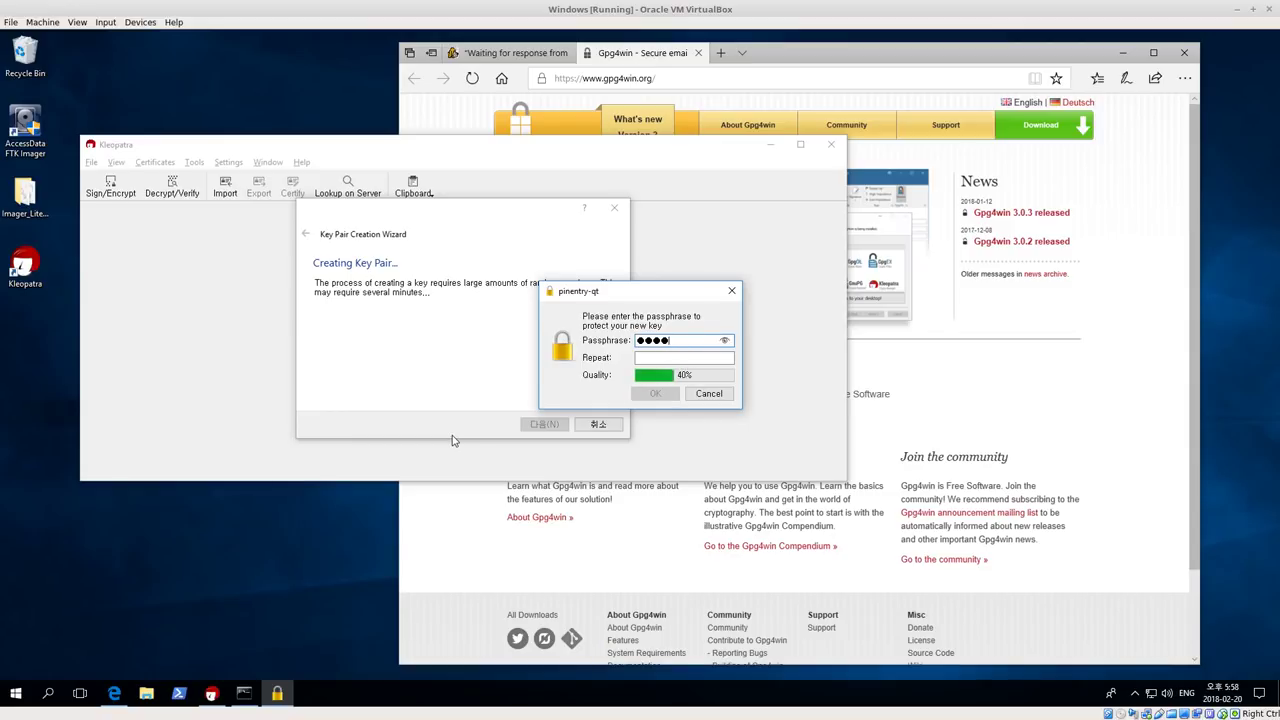
key("Tab")
type("p")
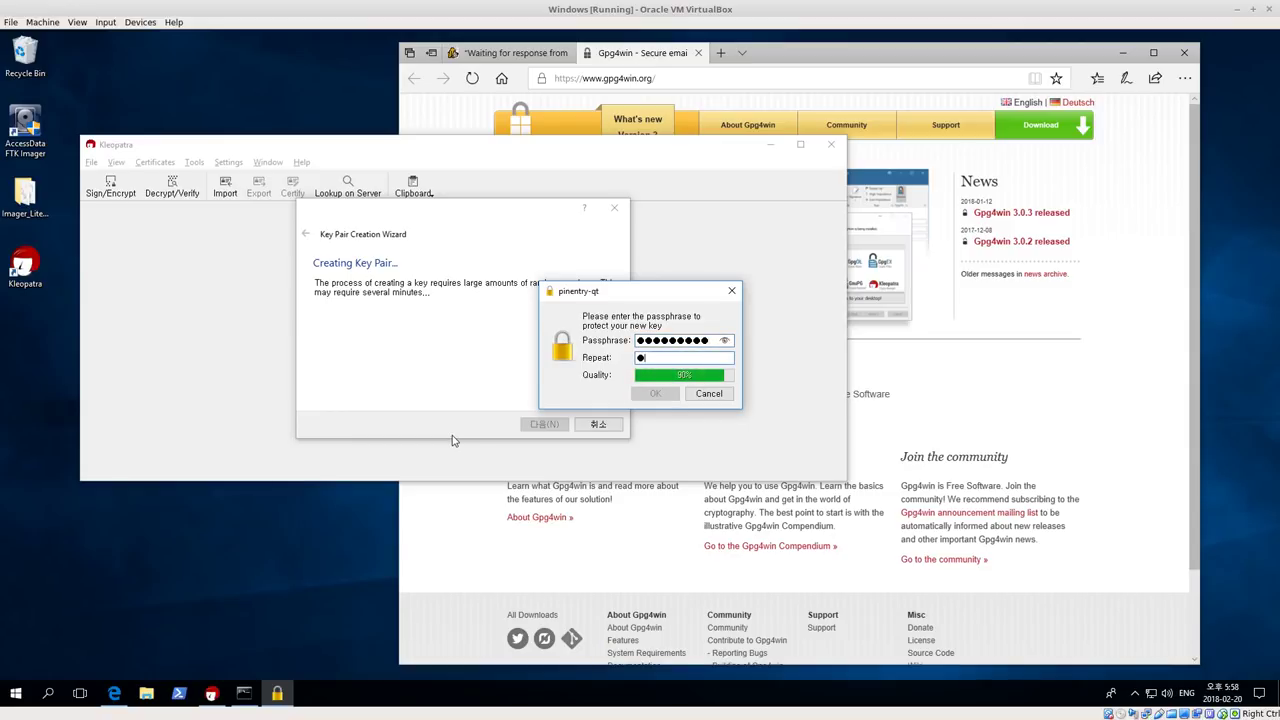
type("assphras")
double_click(701, 341)
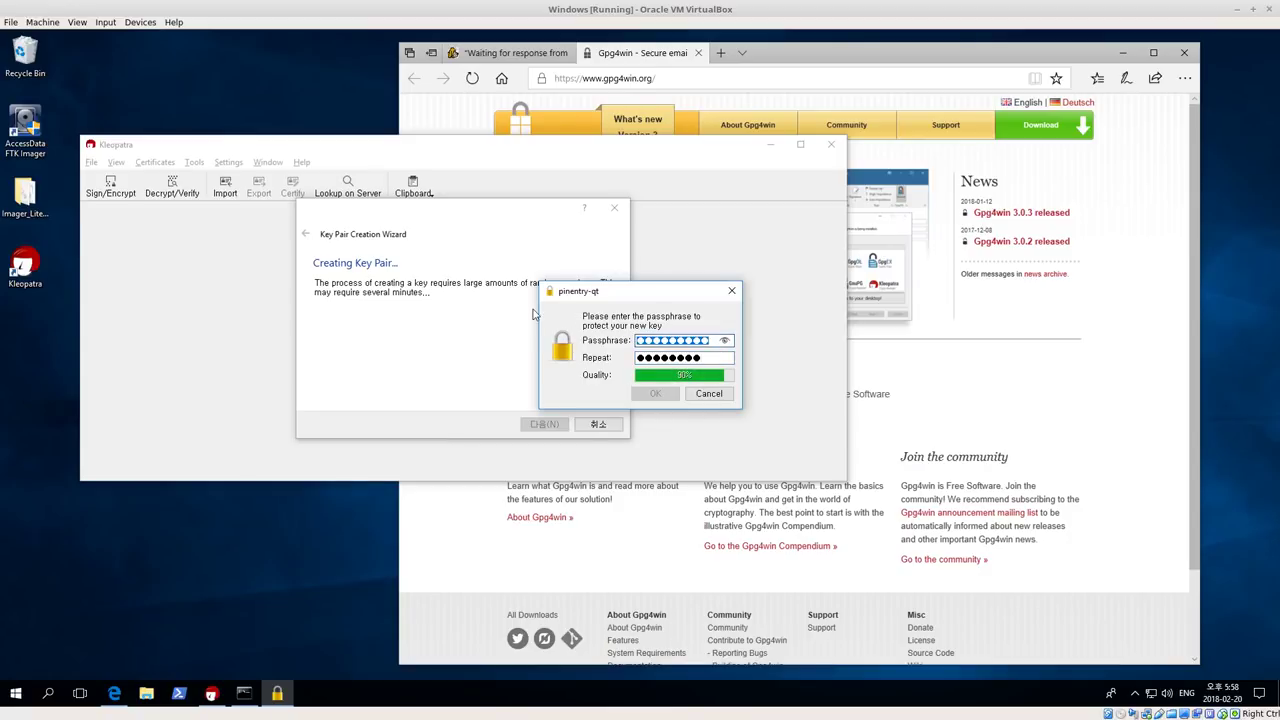
type("passphra")
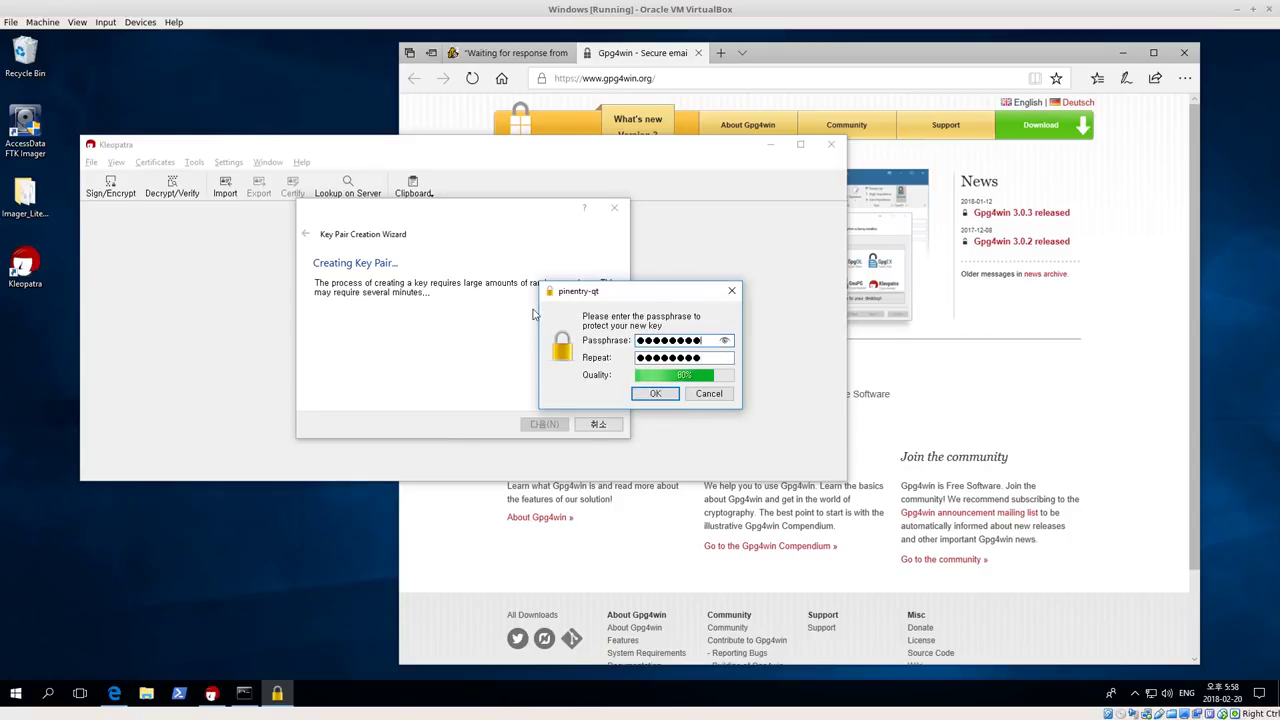
left_click(700, 358)
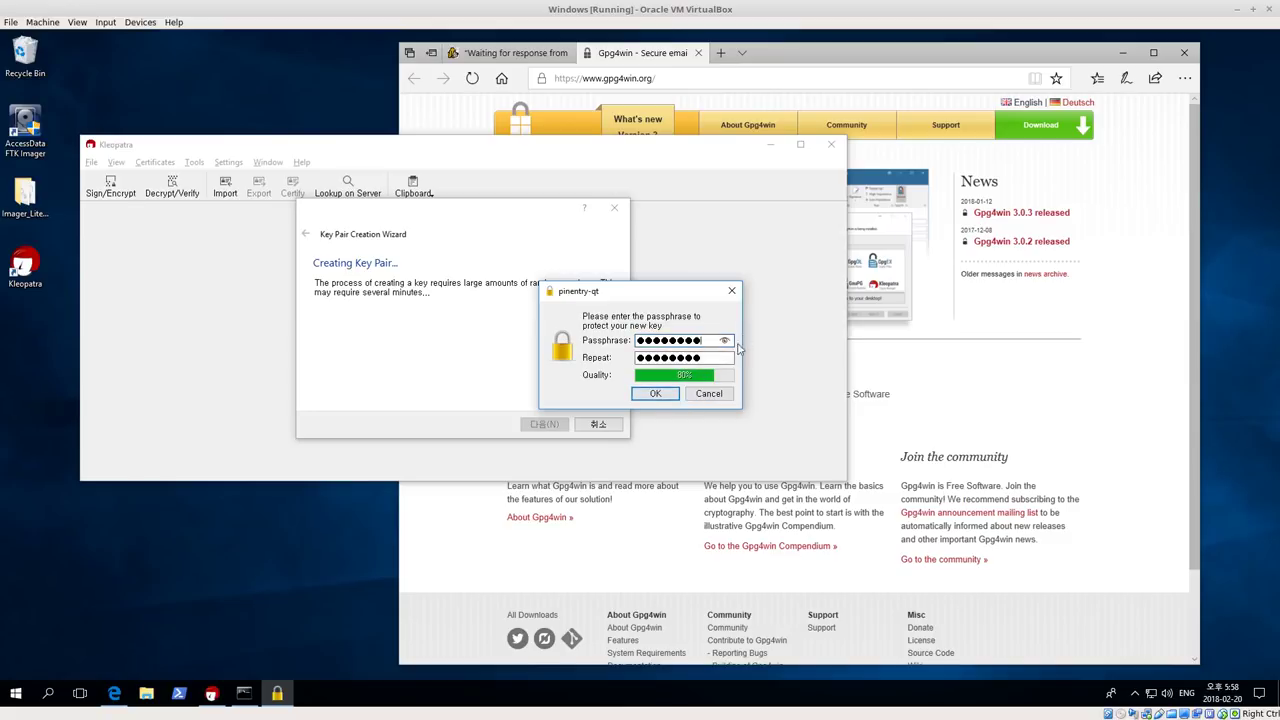
key("shift+Tab")
Confirm the passphrase to create the key pair, then select key ID 9E7AC21A in the fingerprint
left_click(658, 396)
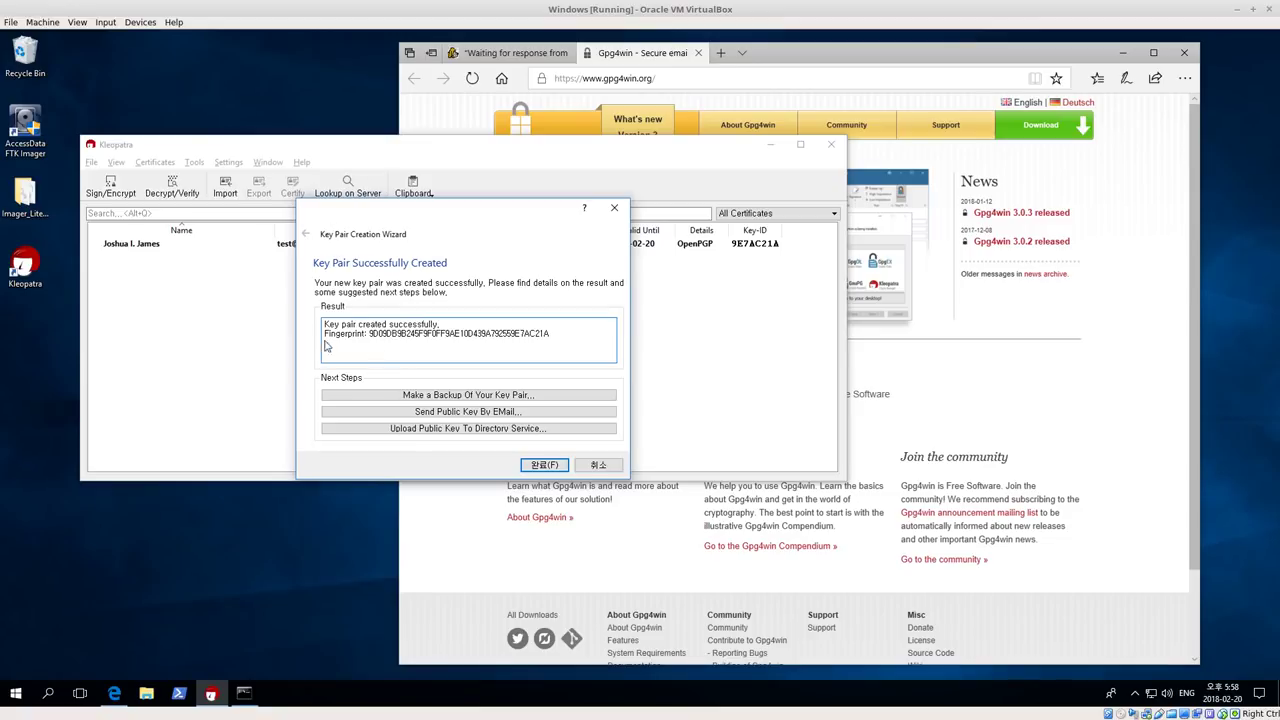
left_click_drag(328, 334, 560, 341)
double_click(560, 341)
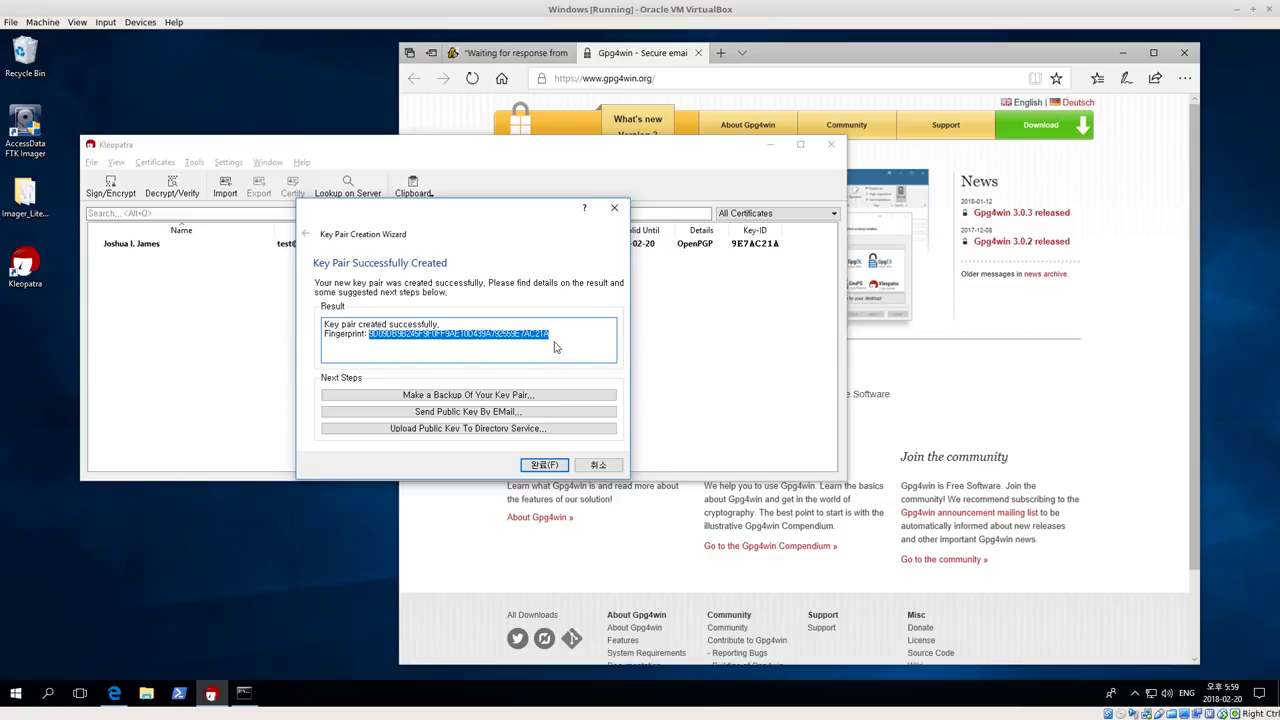
left_click_drag(560, 340, 513, 342)
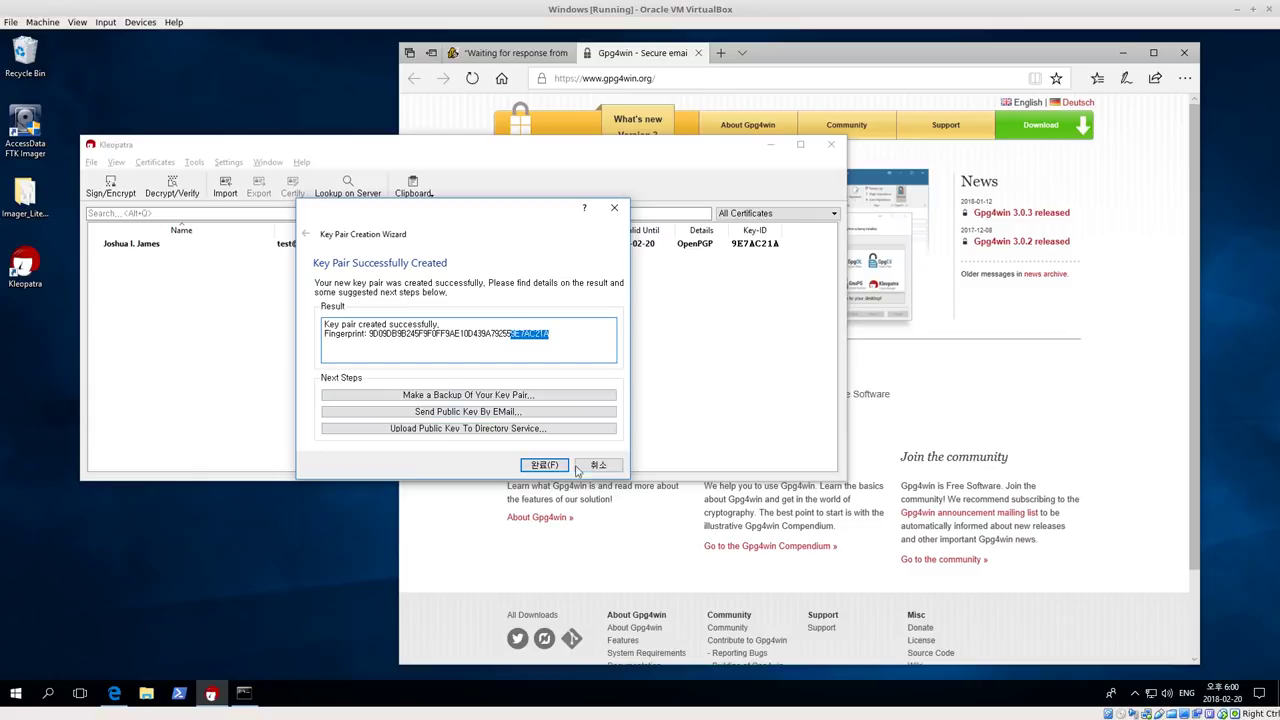
Close the wizard and check certificate 9E7AC21A, valid until 2020-02-20, in the list
left_click(544, 465)
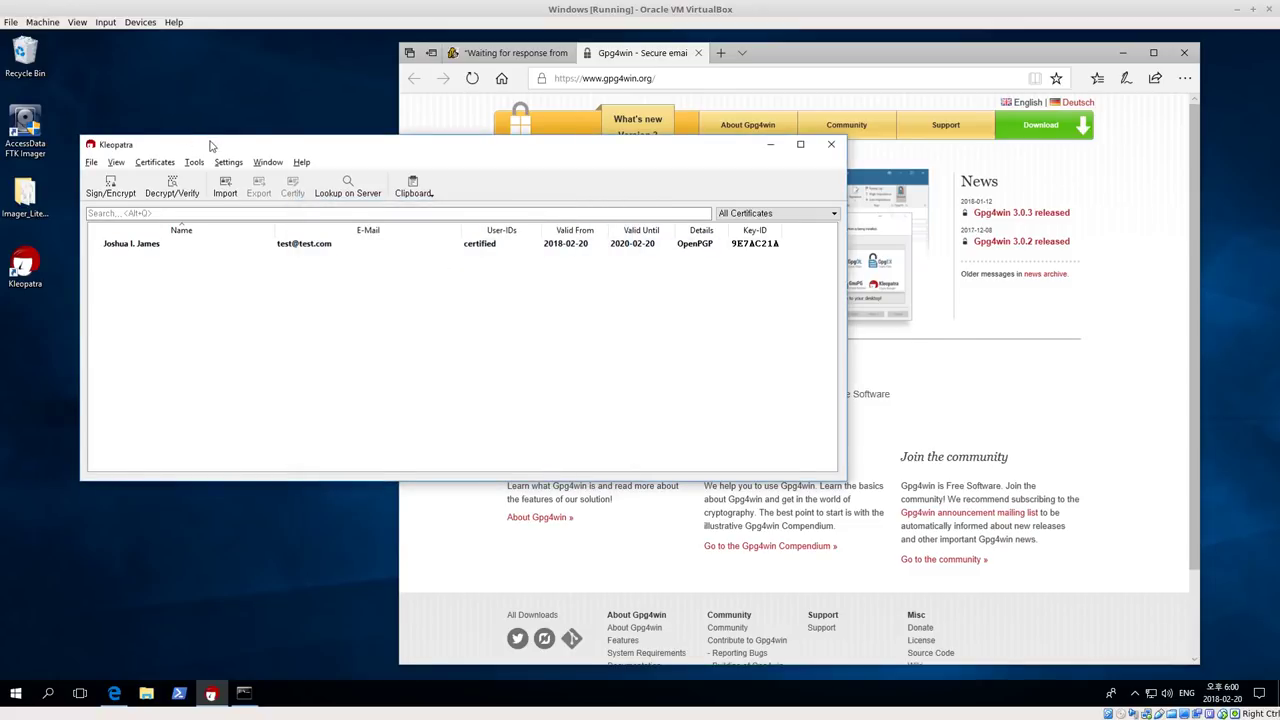
left_click_drag(205, 144, 208, 131)
left_click(142, 232)
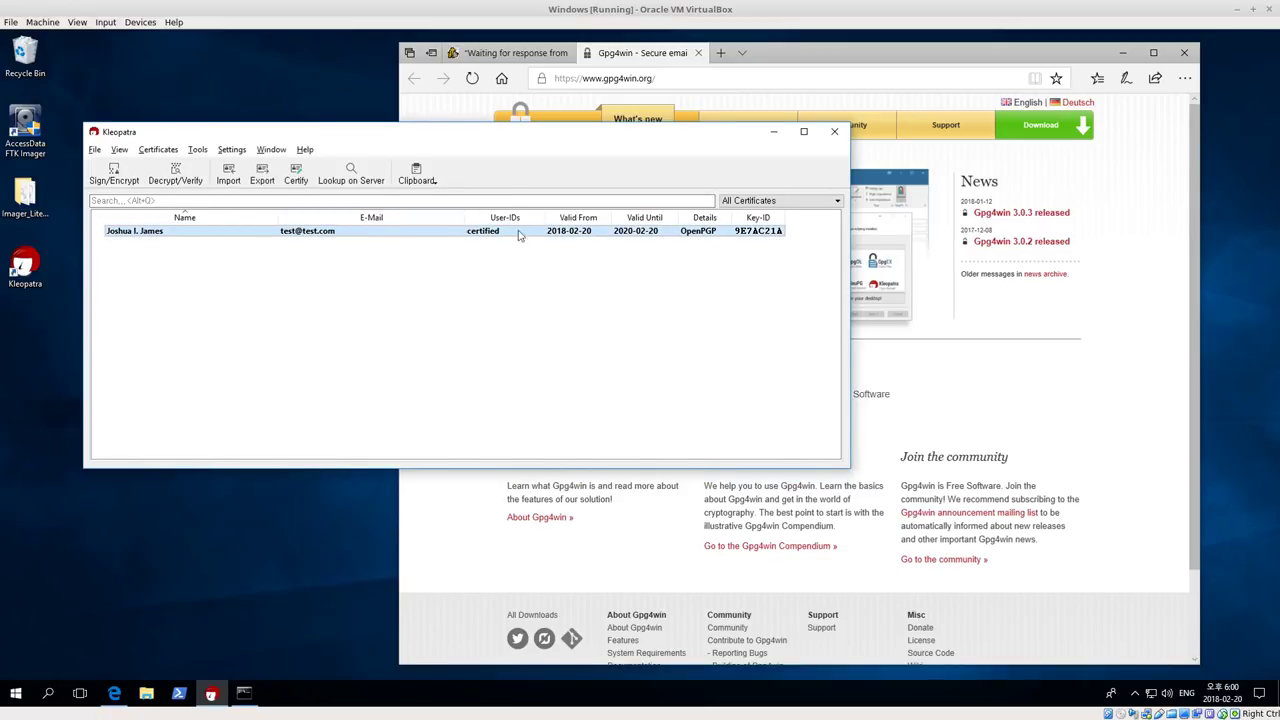
left_click(211, 329)
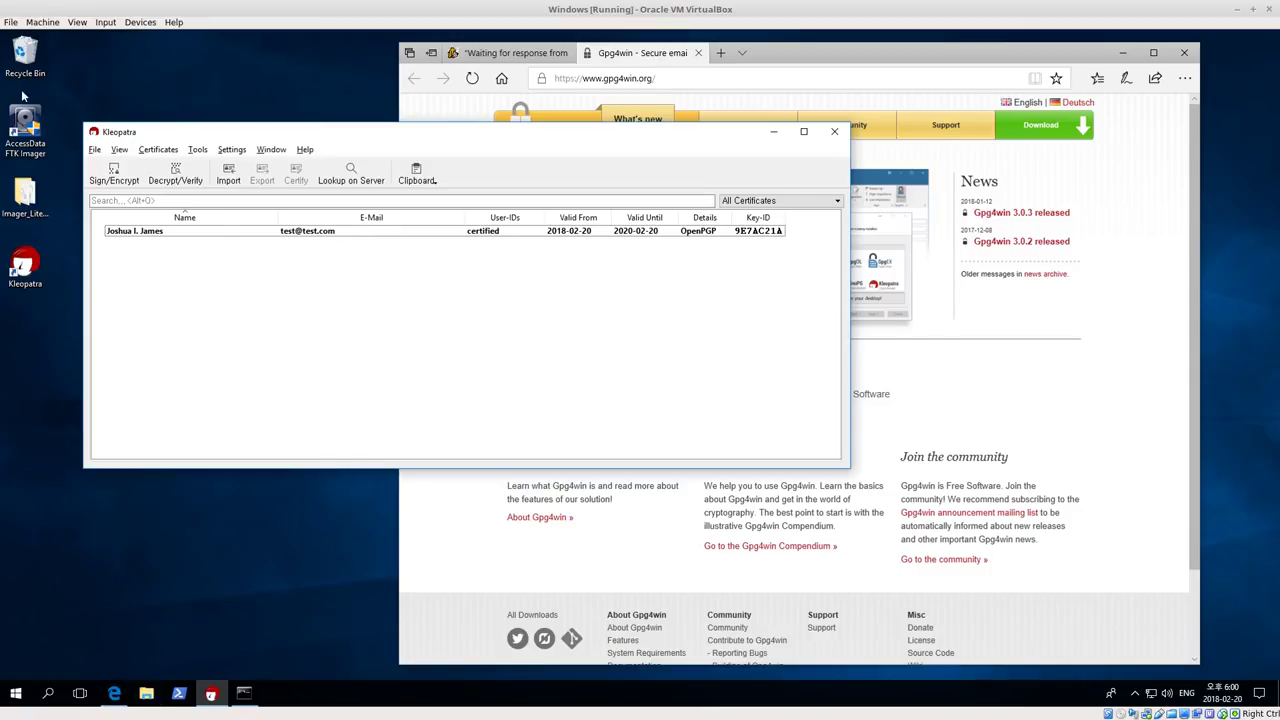
Restore test01.txt from the Recycle Bin to the desktop and close the bin
double_click(25, 56)
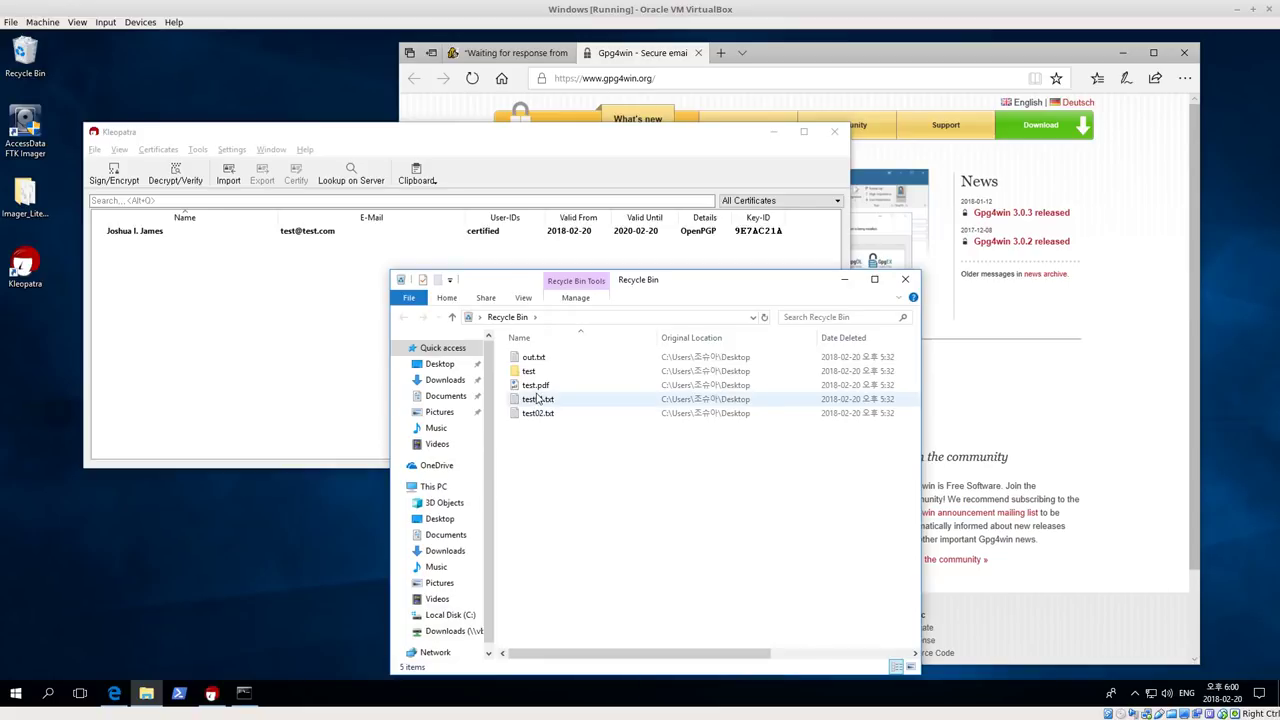
left_click(538, 399)
right_click(538, 399)
left_click(570, 405)
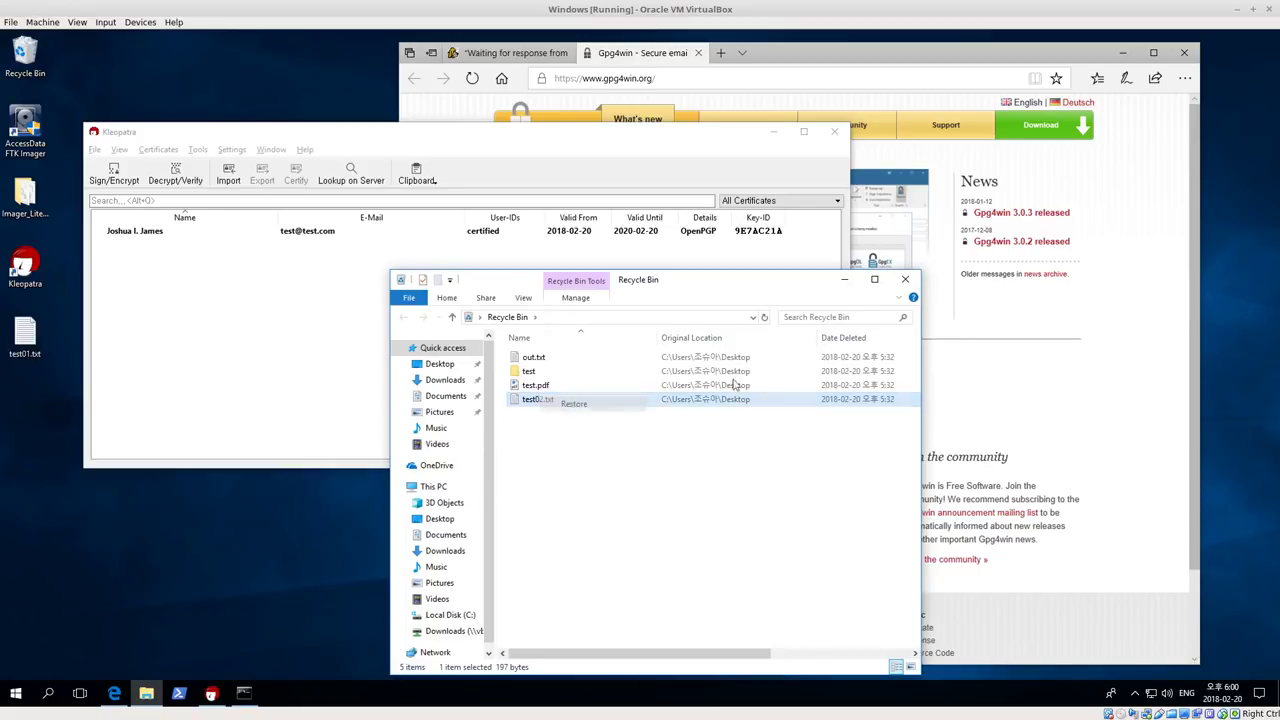
left_click(904, 280)
View test01.txt's contents in Notepad, then return to the Kleopatra window
left_click(26, 334)
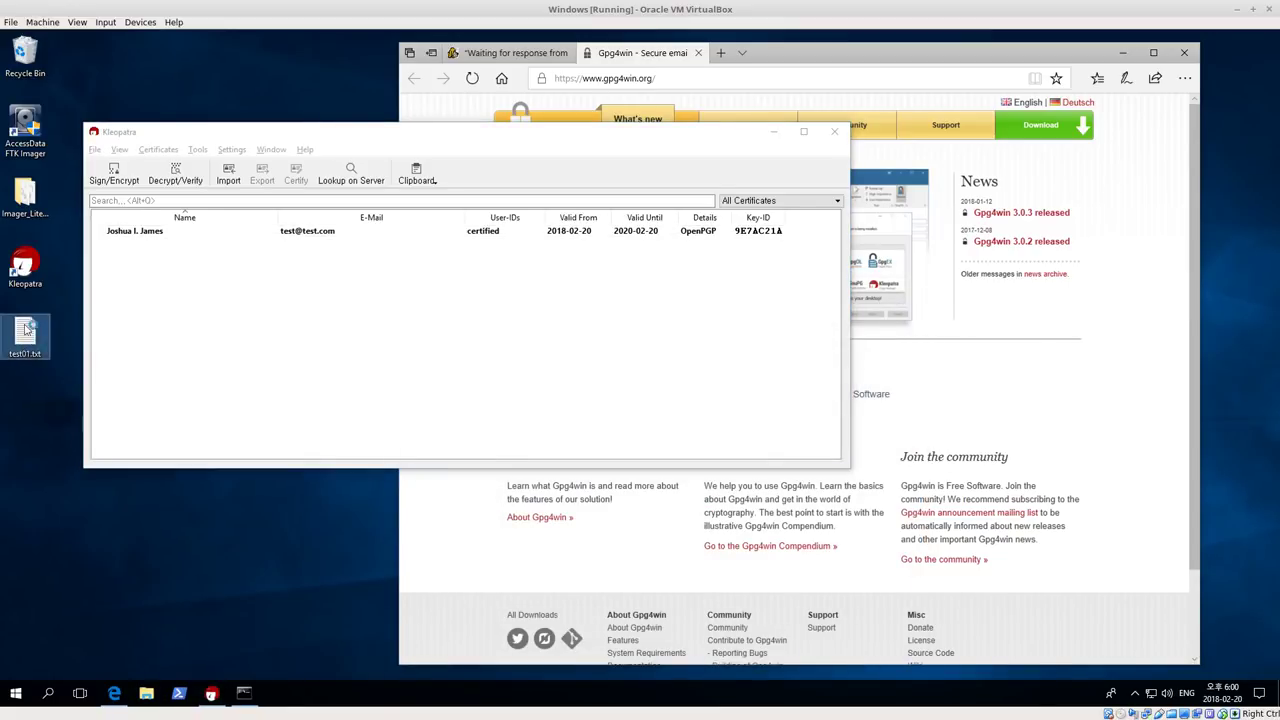
double_click(26, 334)
left_click(1035, 242)
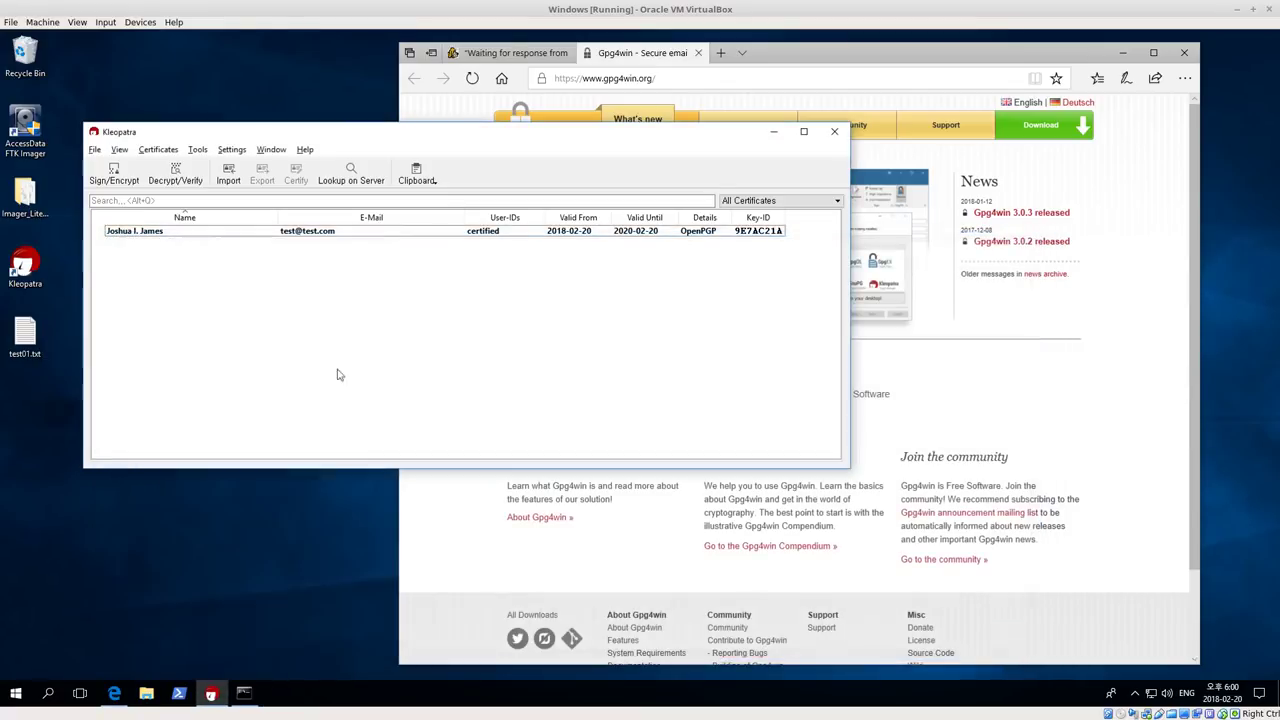
left_click(160, 315)
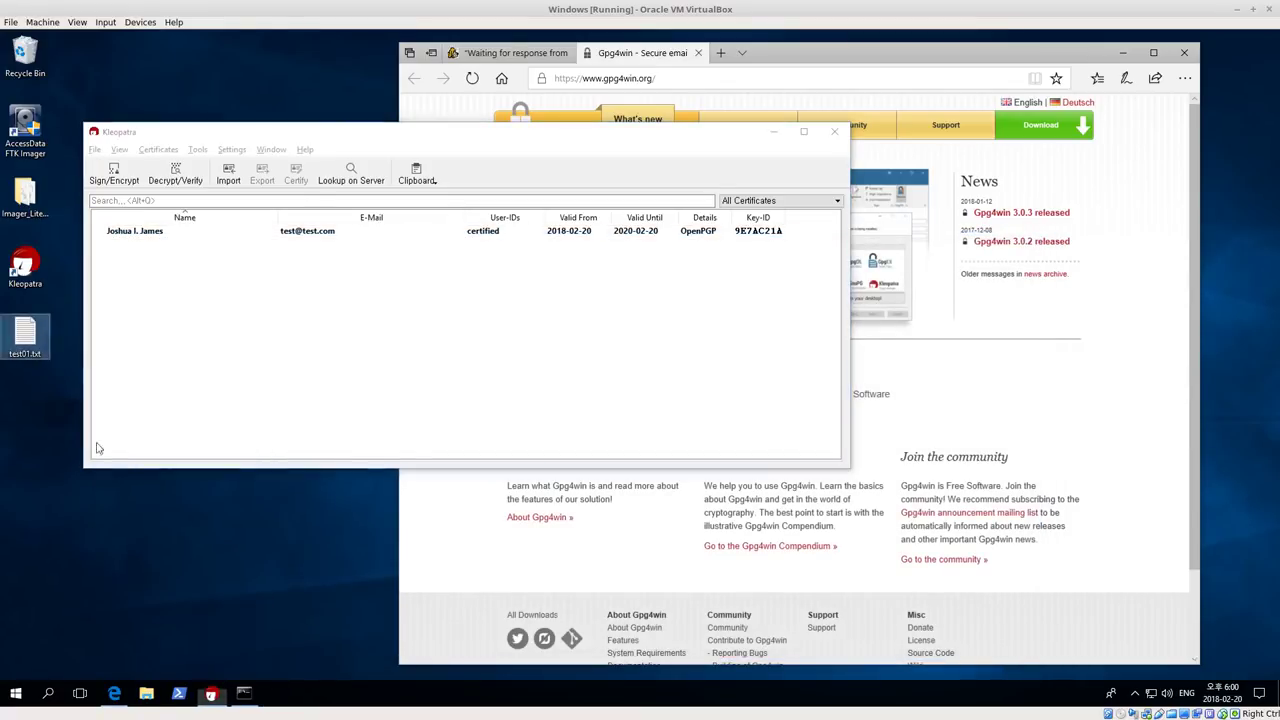
left_click_drag(269, 137, 336, 143)
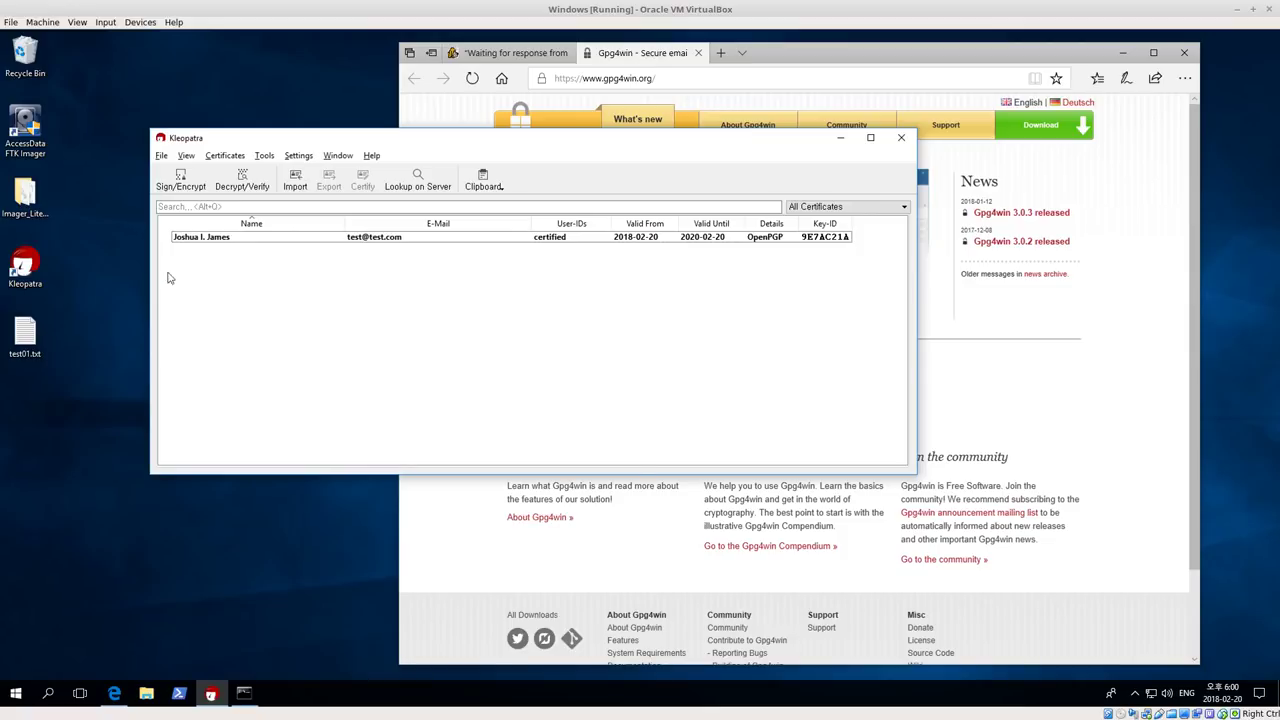
With the new certificate selected, choose test01.txt from the Desktop for Sign/Encrypt
left_click(218, 240)
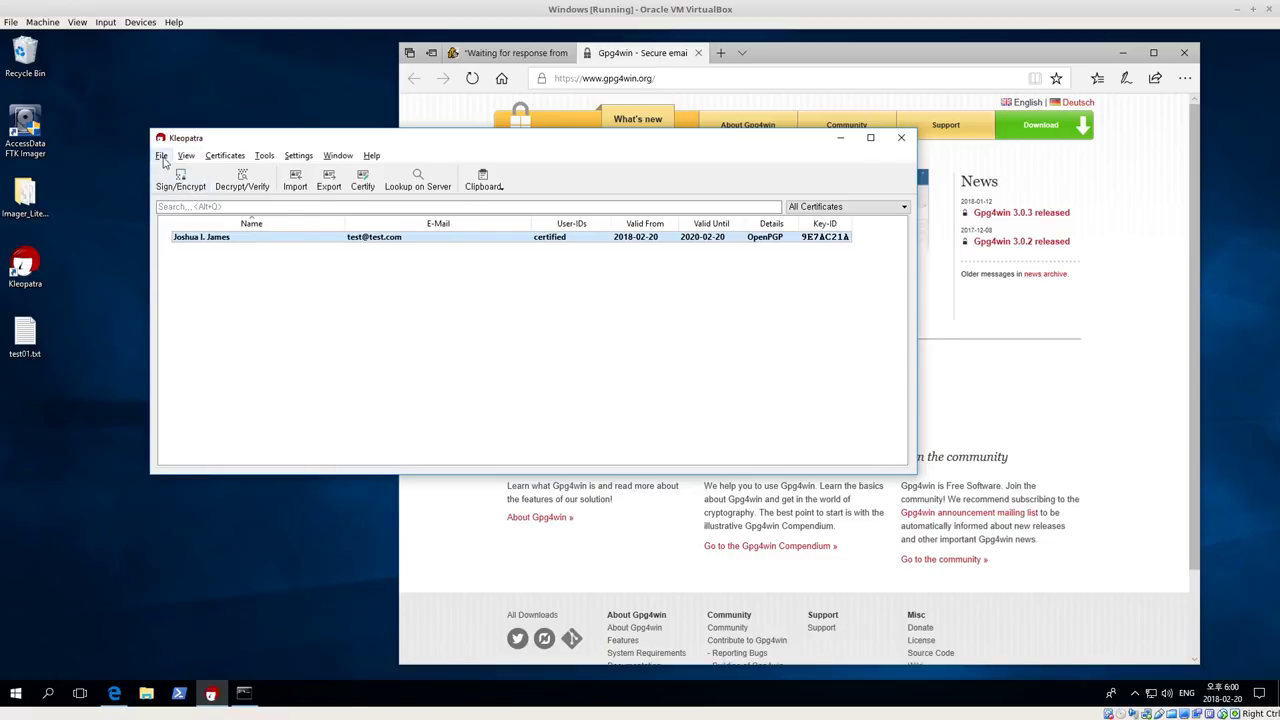
left_click(161, 157)
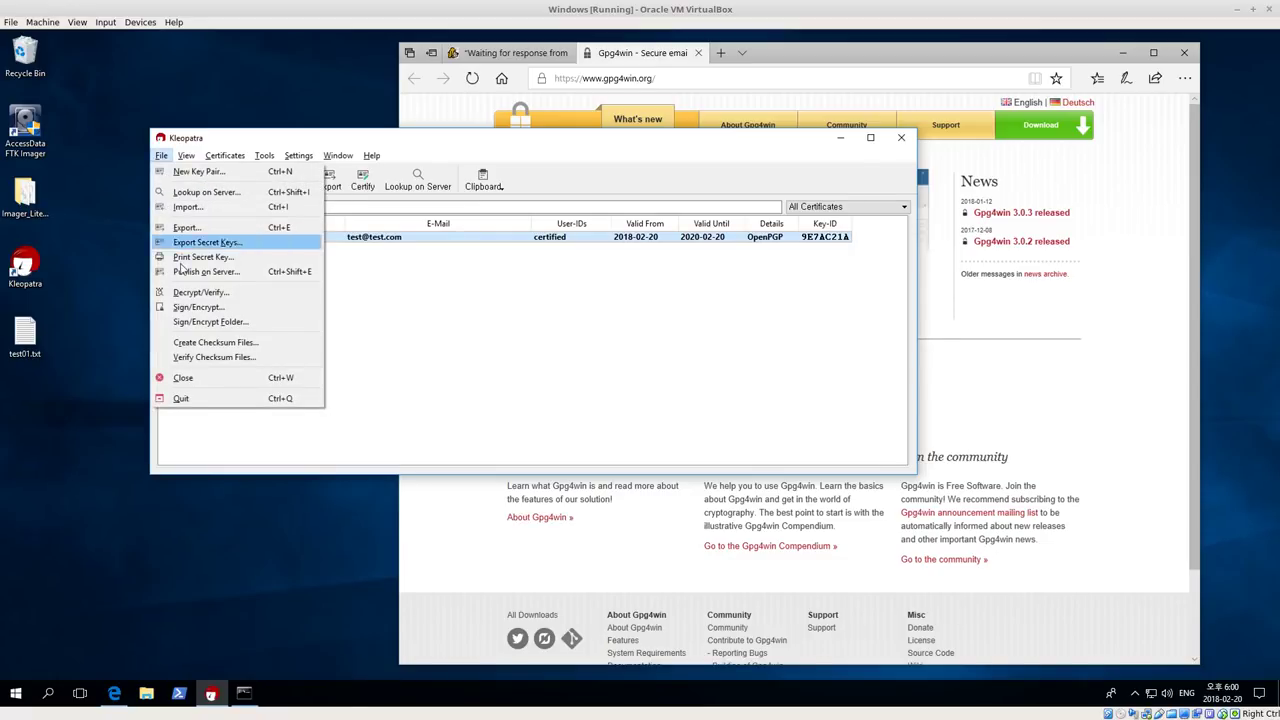
left_click(229, 311)
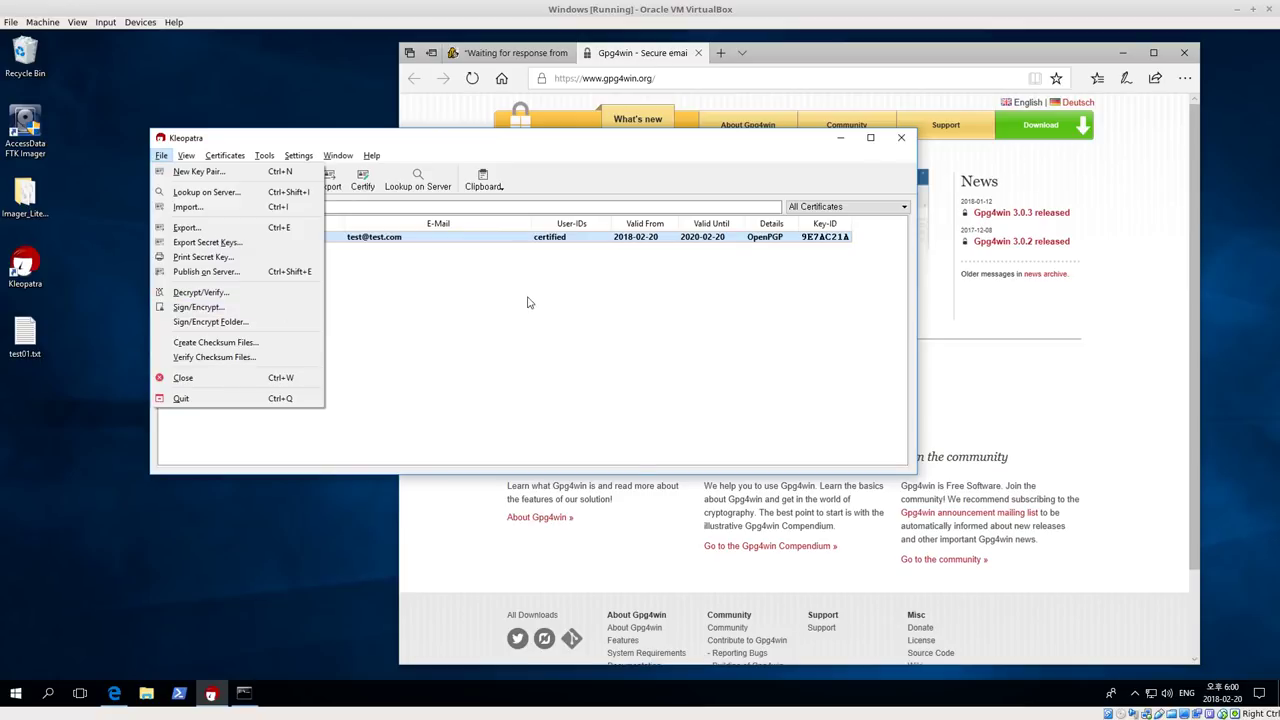
left_click(180, 177)
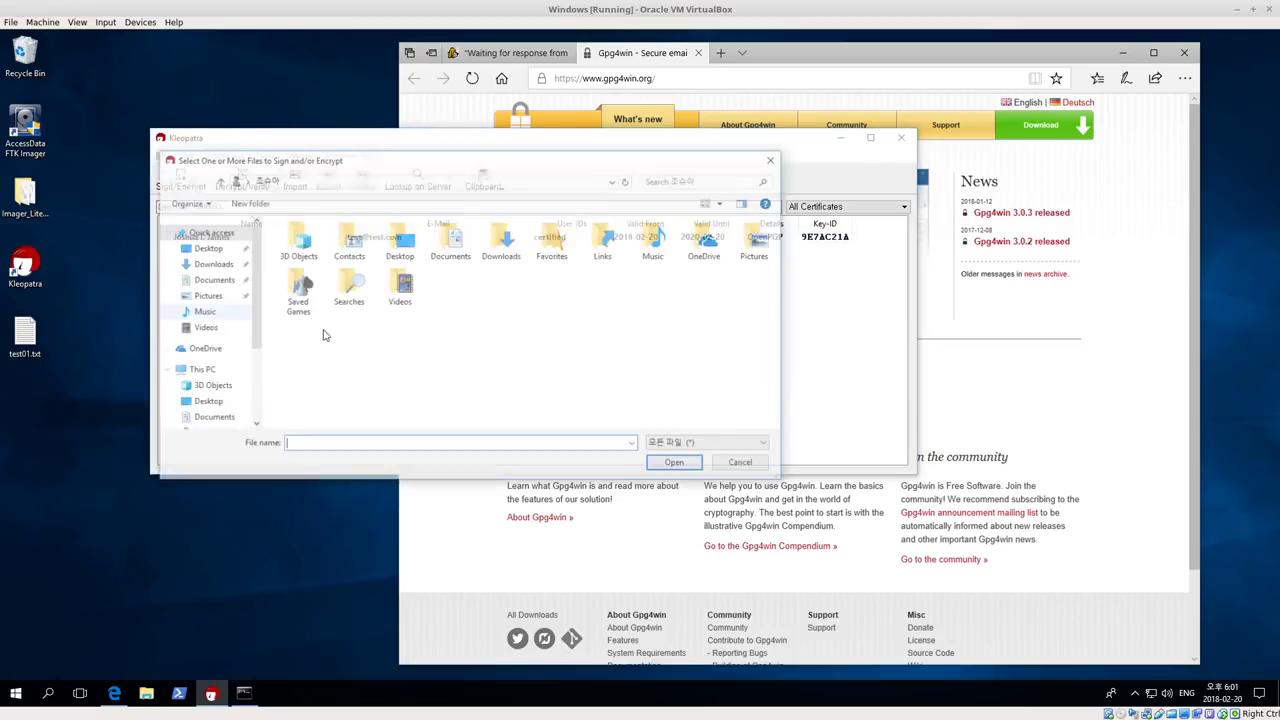
left_click(205, 247)
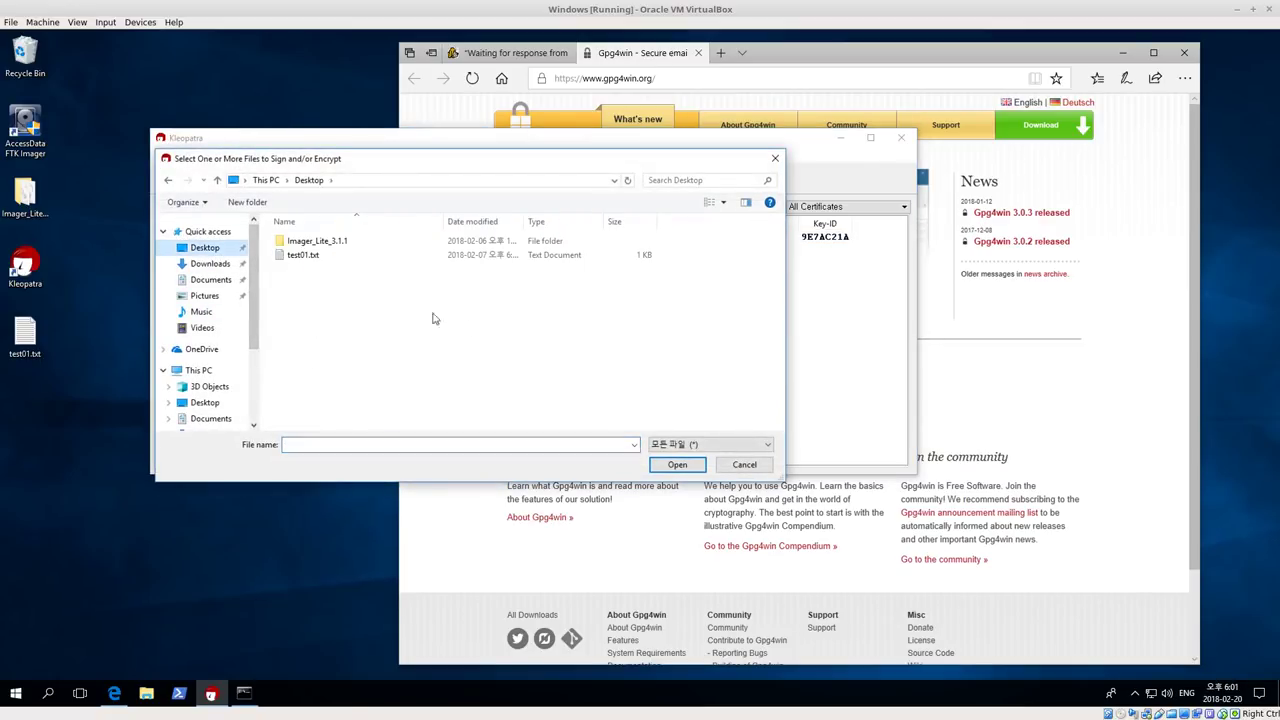
left_click(310, 256)
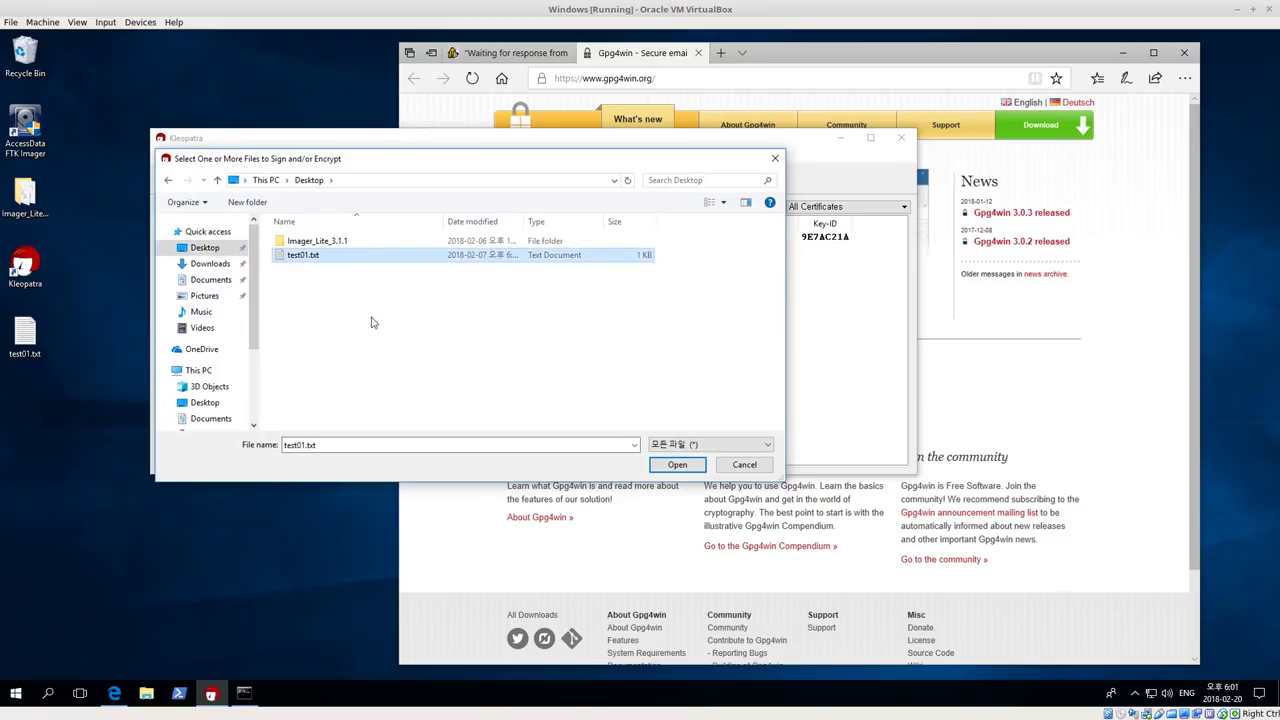
left_click(678, 466)
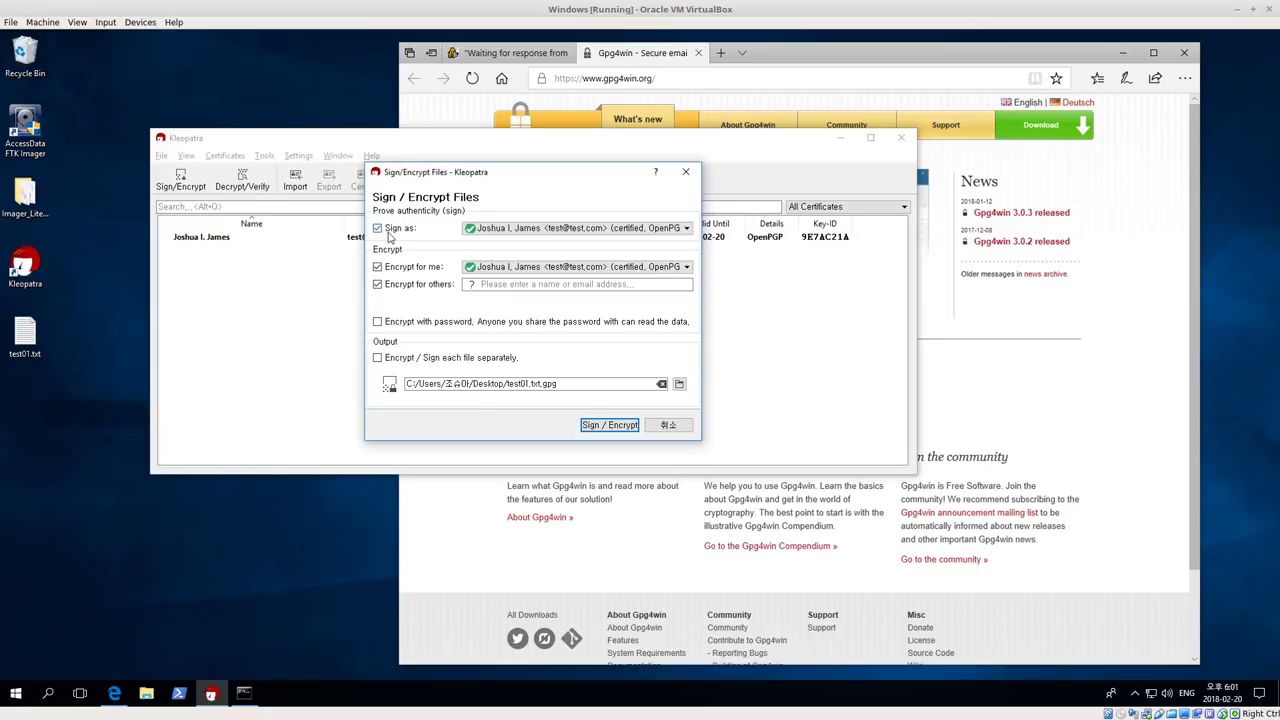
Turn off signing and Encrypt for others, keep Encrypt for me, and encrypt to test01.txt.gpg
left_click(550, 230)
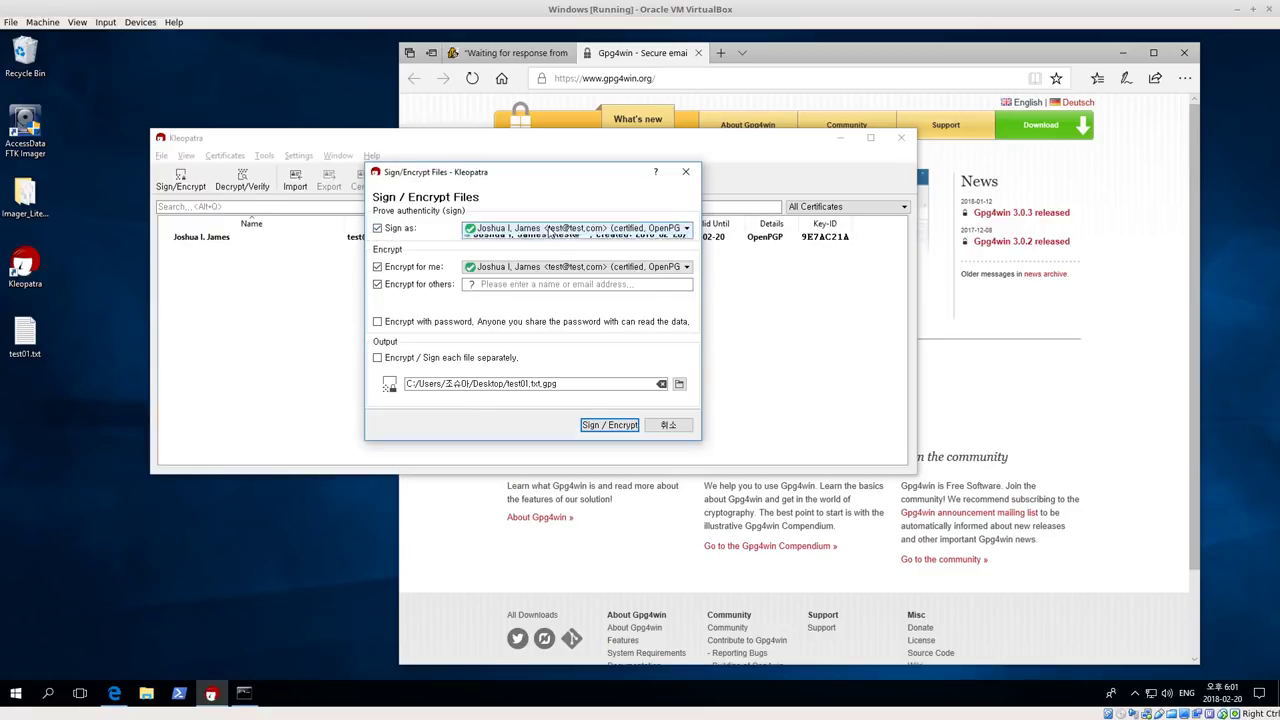
left_click(550, 230)
left_click(590, 230)
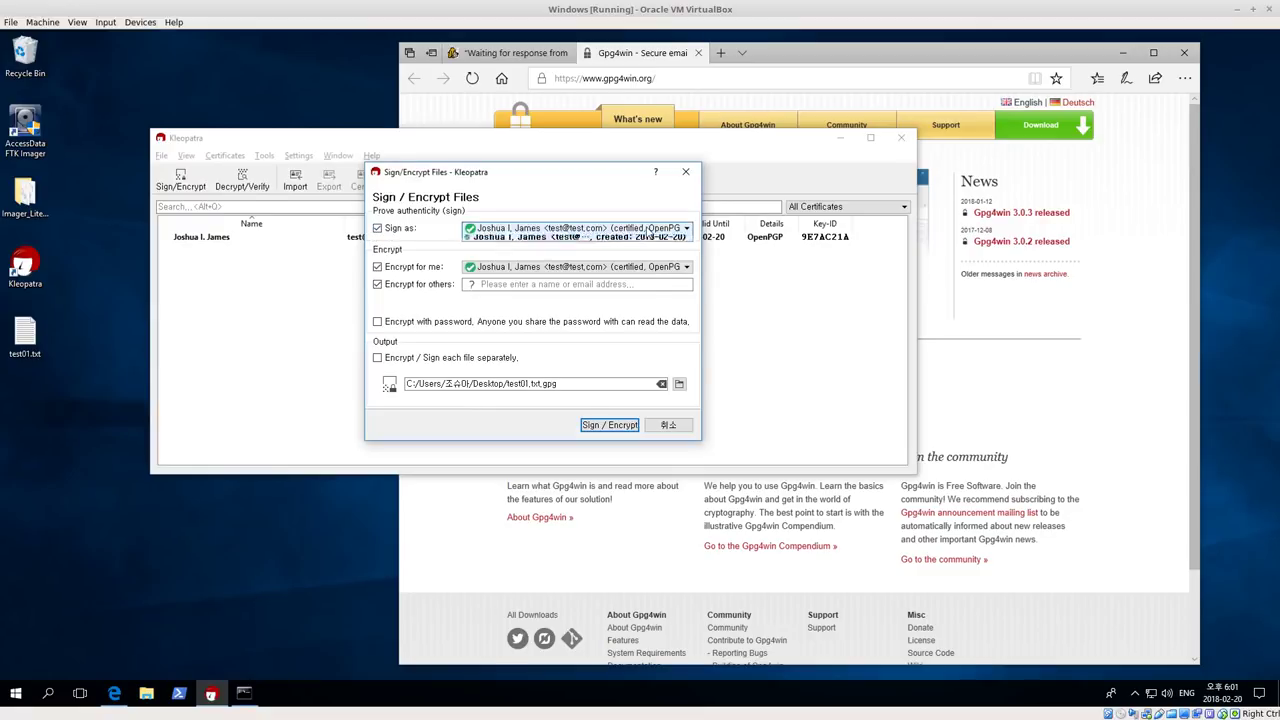
left_click(640, 229)
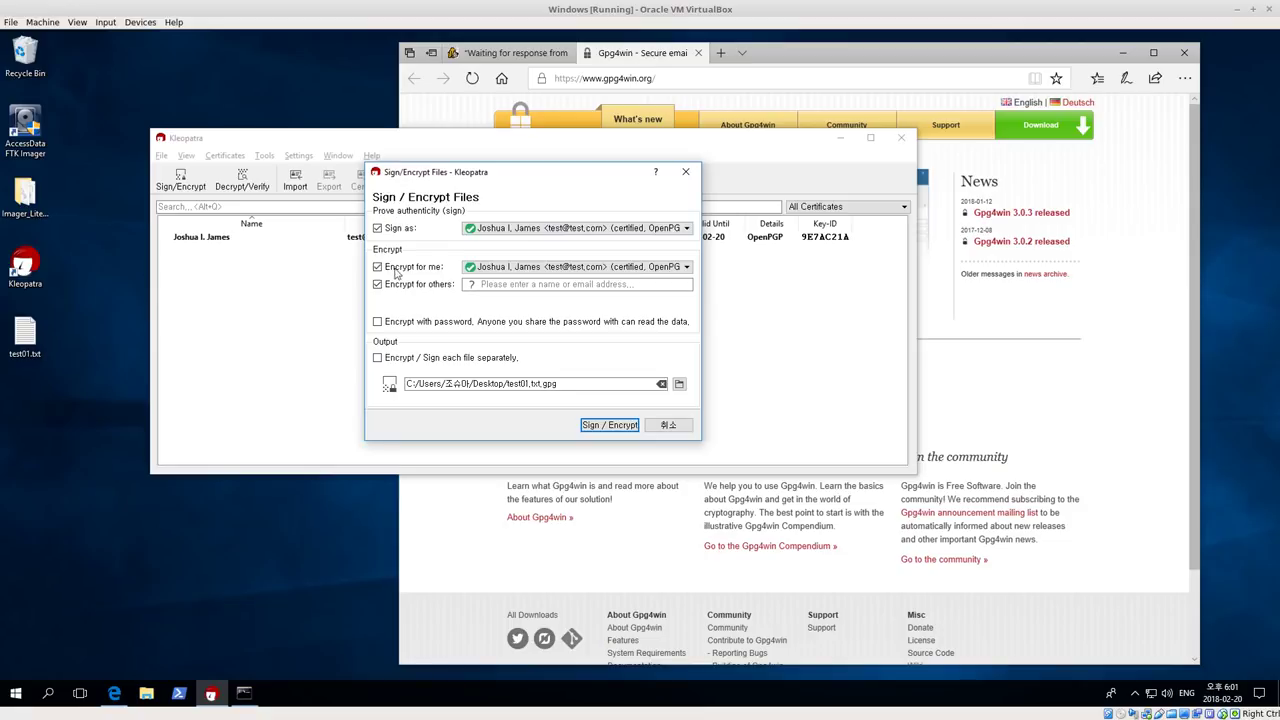
left_click(516, 284)
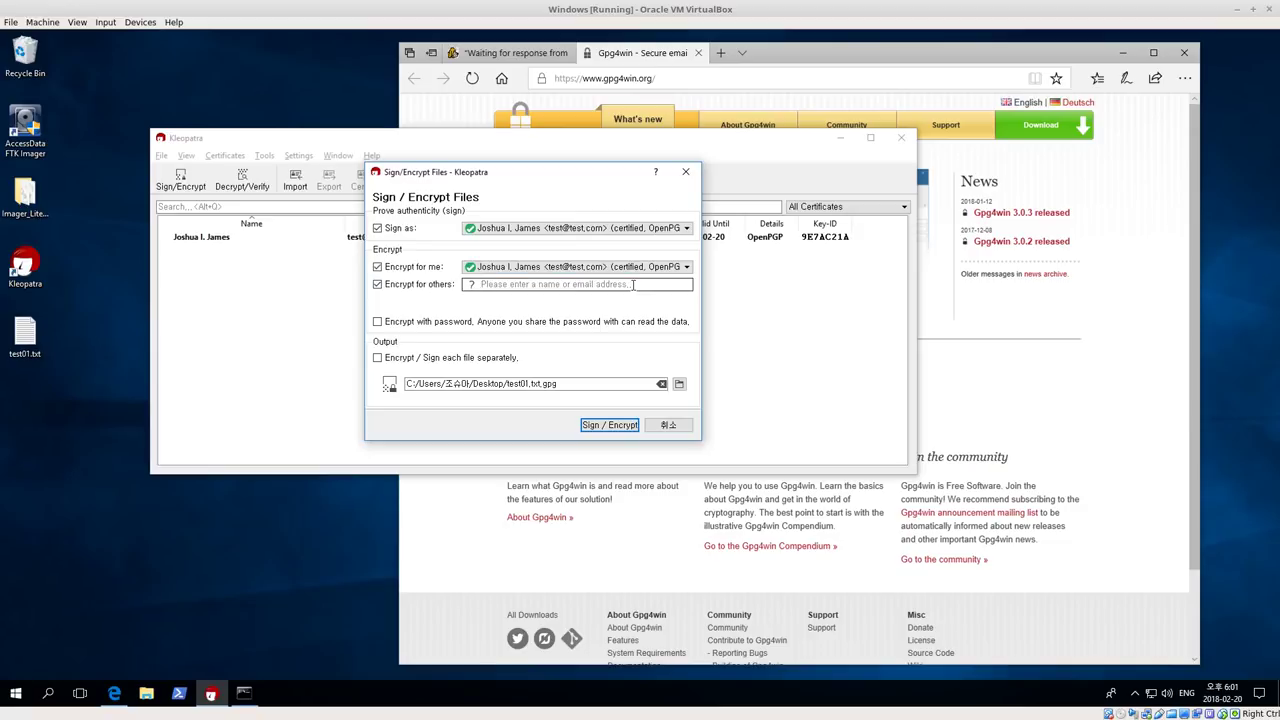
left_click(378, 285)
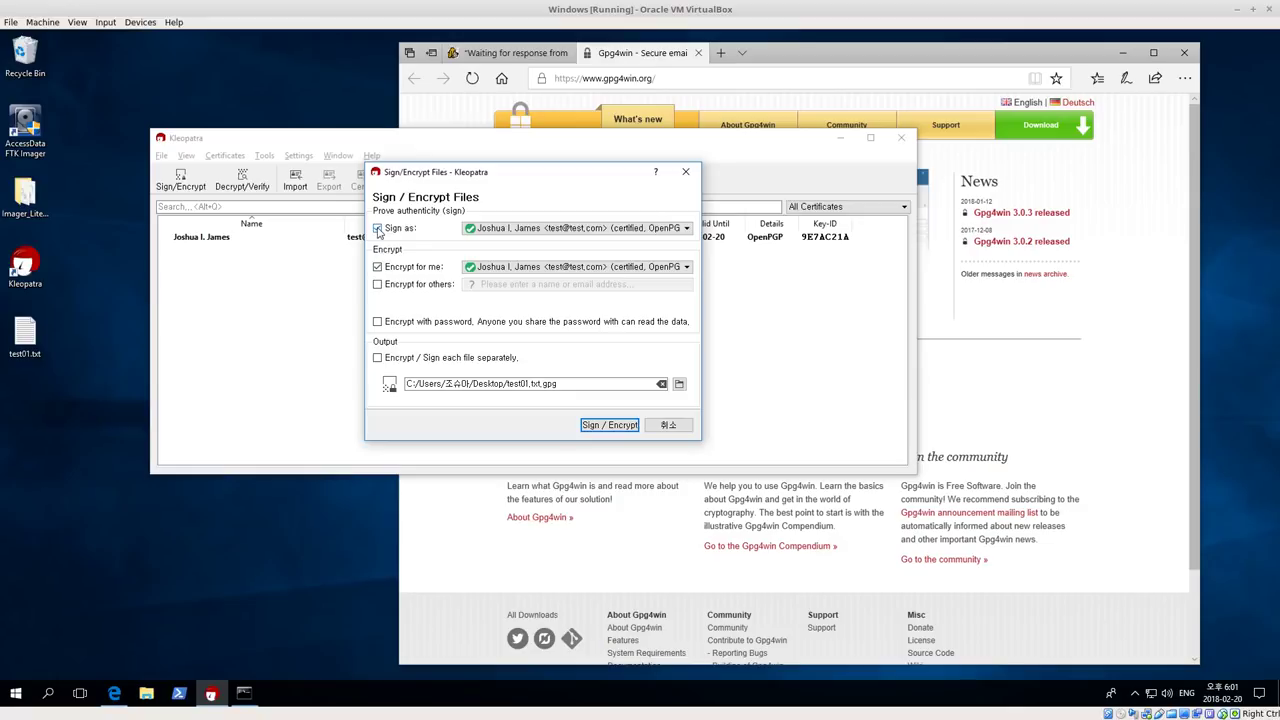
left_click(378, 229)
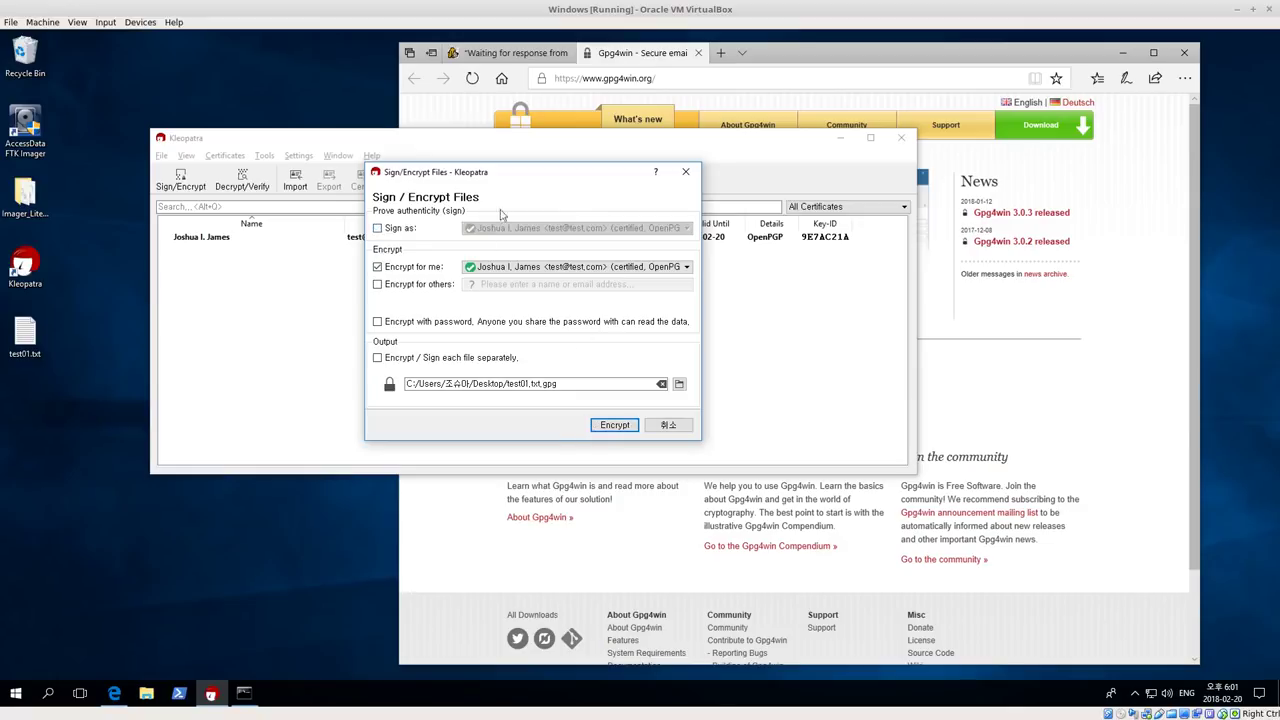
left_click(533, 267)
left_click(533, 284)
left_click(616, 426)
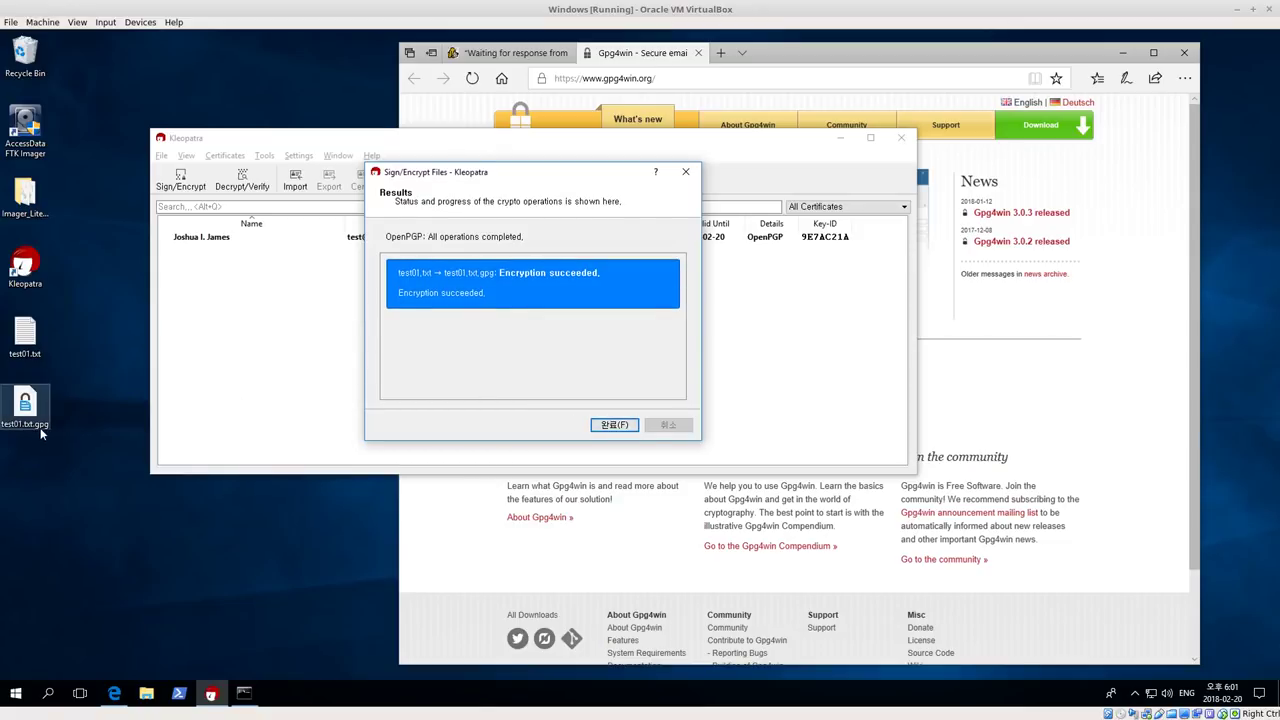
Close the encryption results and rearrange test01.txt and test01.txt.gpg on the desktop
left_click(612, 425)
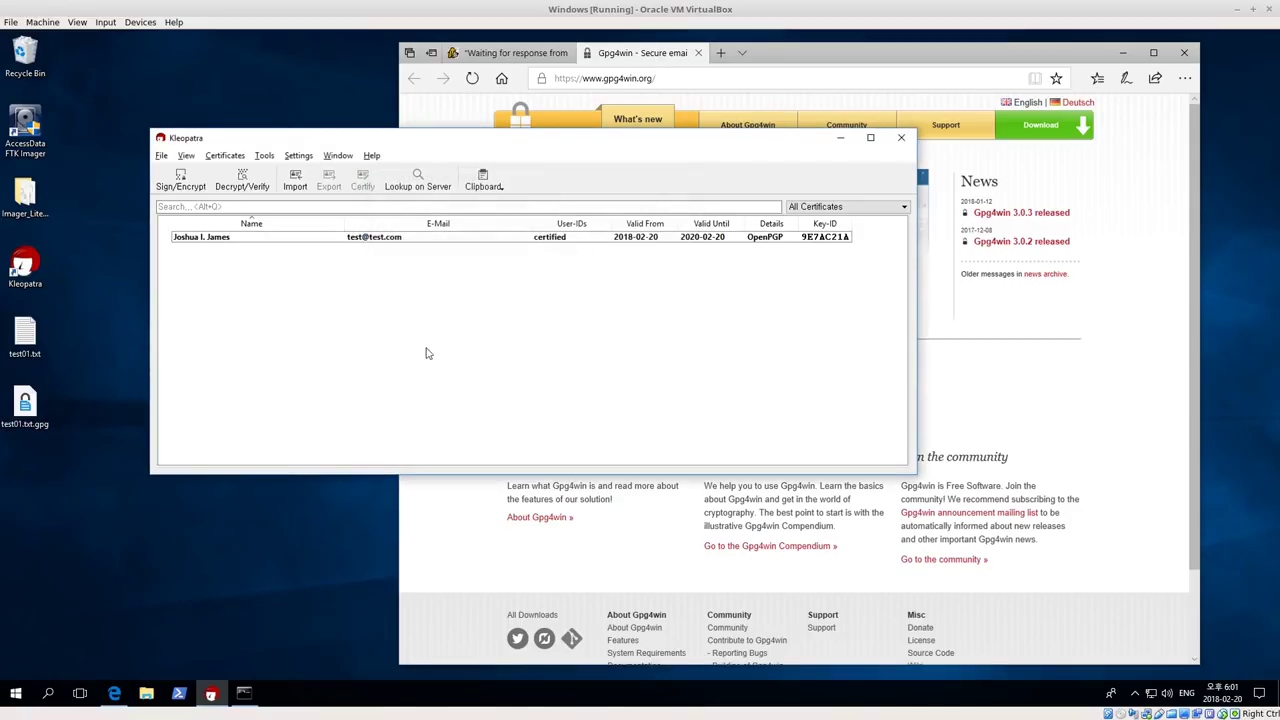
left_click_drag(25, 405, 75, 406)
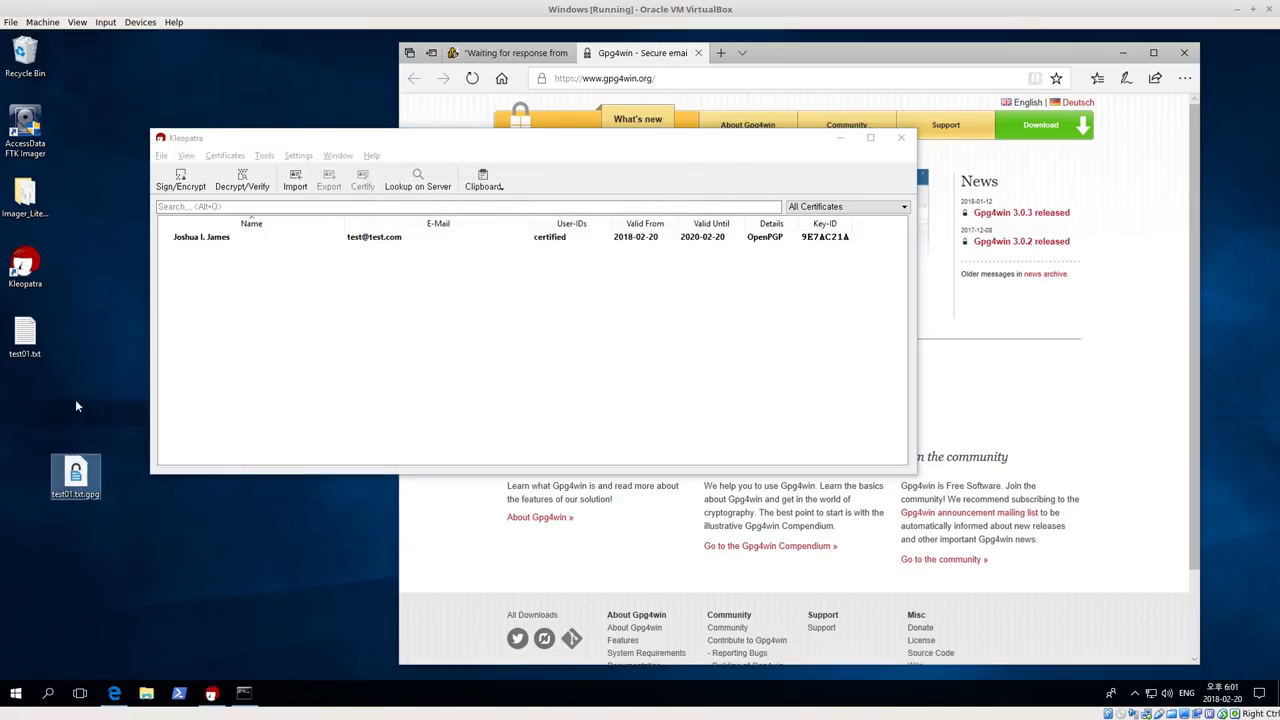
left_click(26, 336)
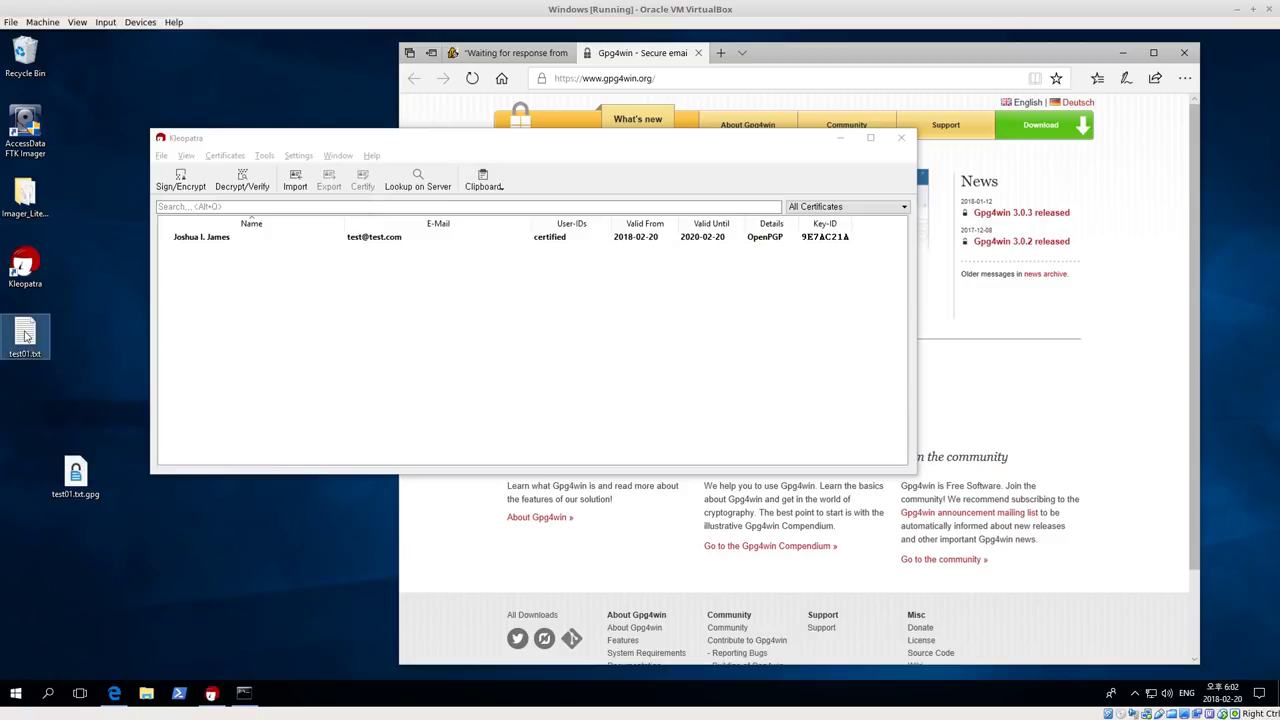
left_click_drag(26, 336, 126, 125)
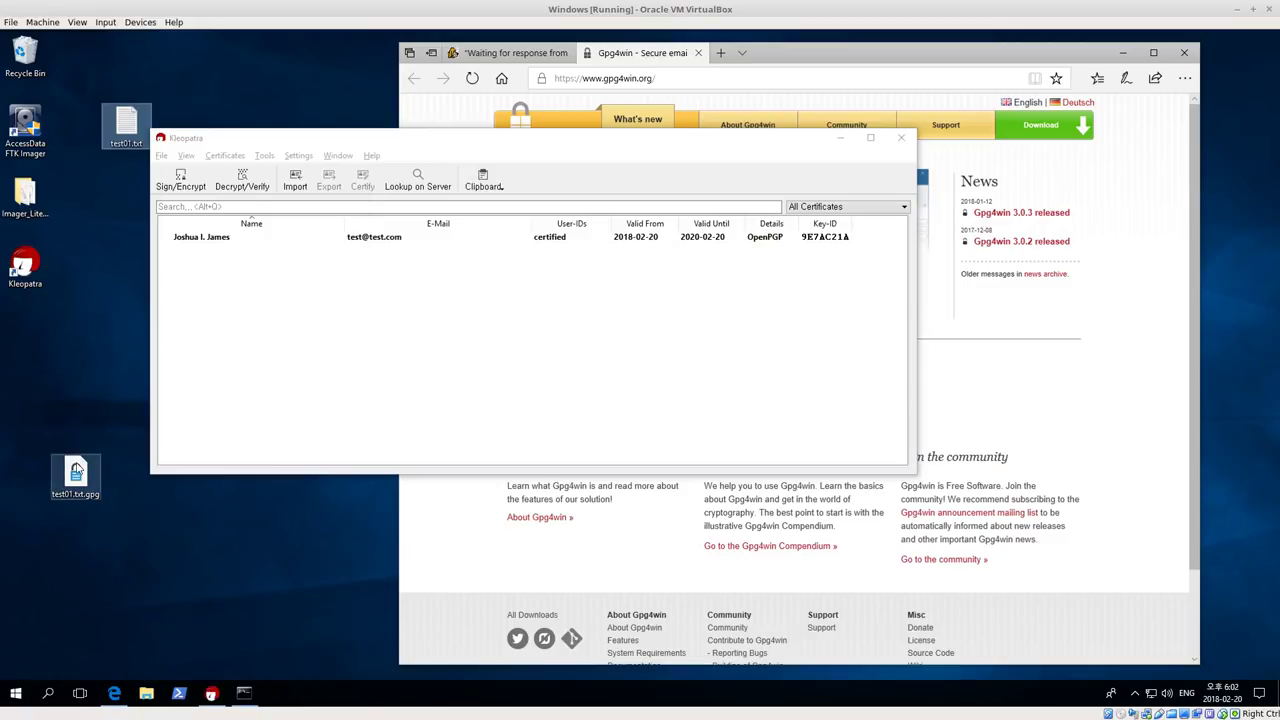
Try decrypting test01.txt.gpg with a wrong passphrase, cancel, and close the canceled results
double_click(76, 470)
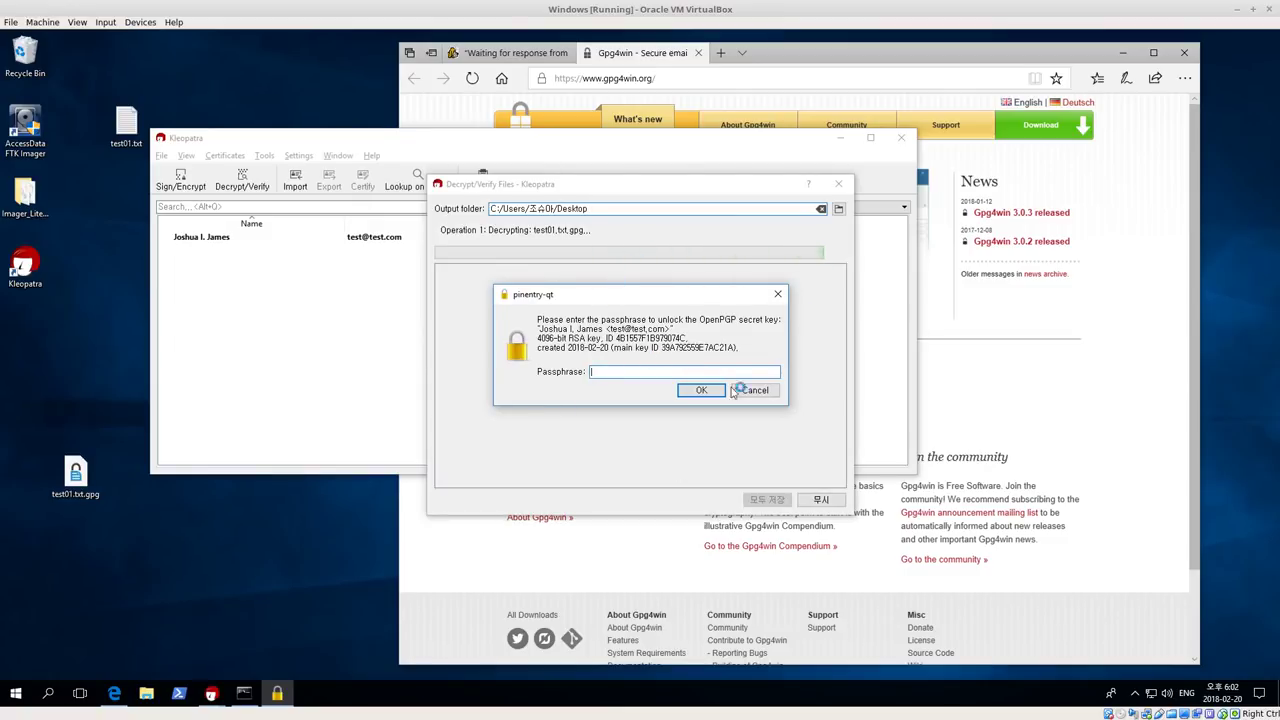
type("*******")
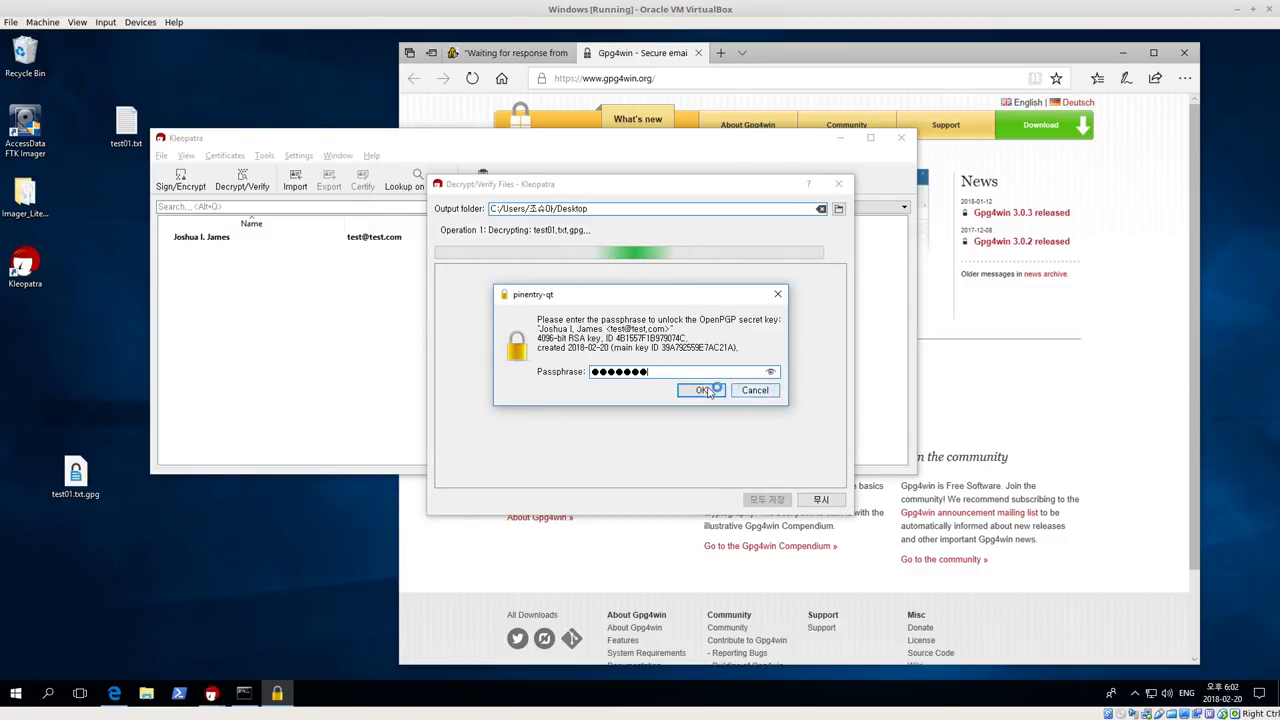
left_click(703, 390)
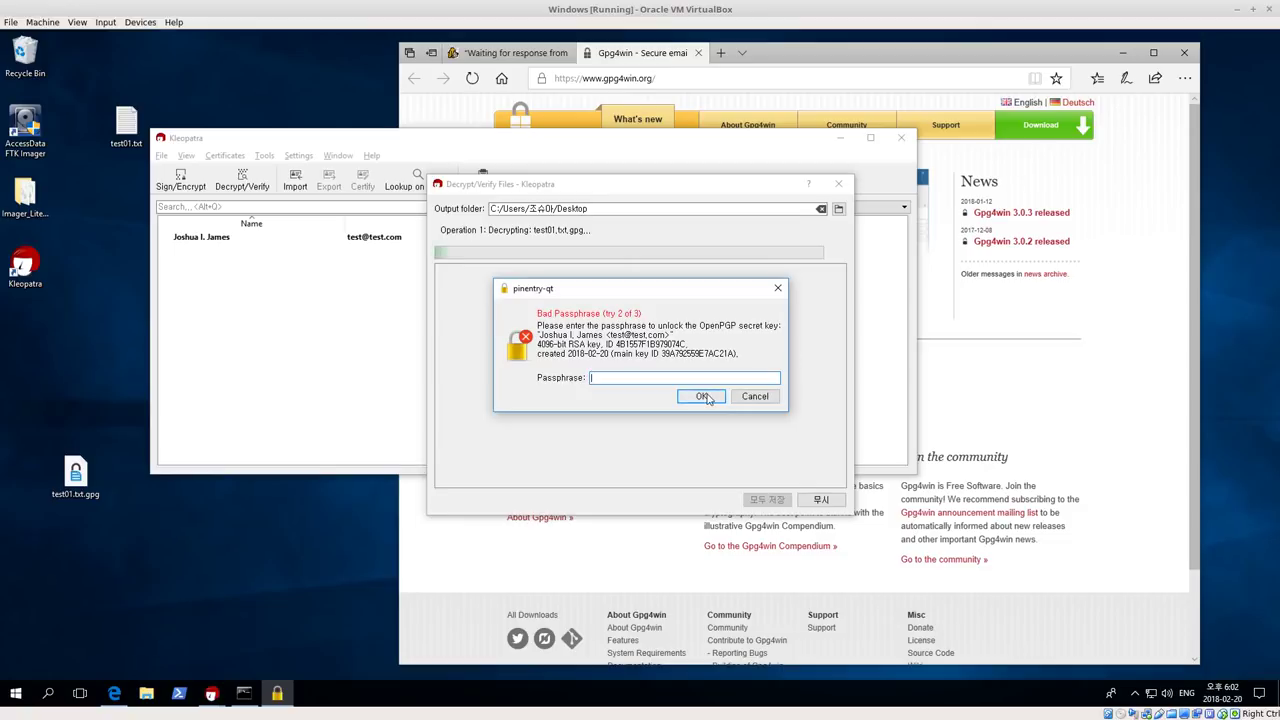
left_click(755, 396)
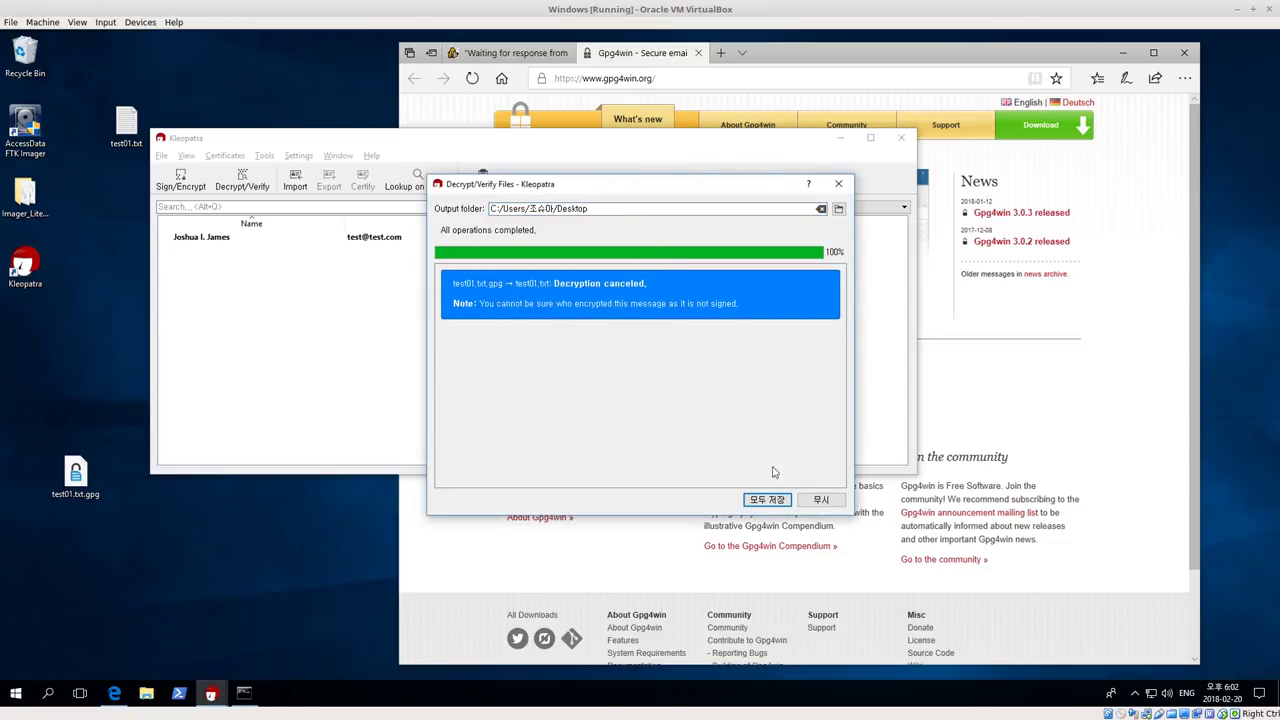
left_click(838, 183)
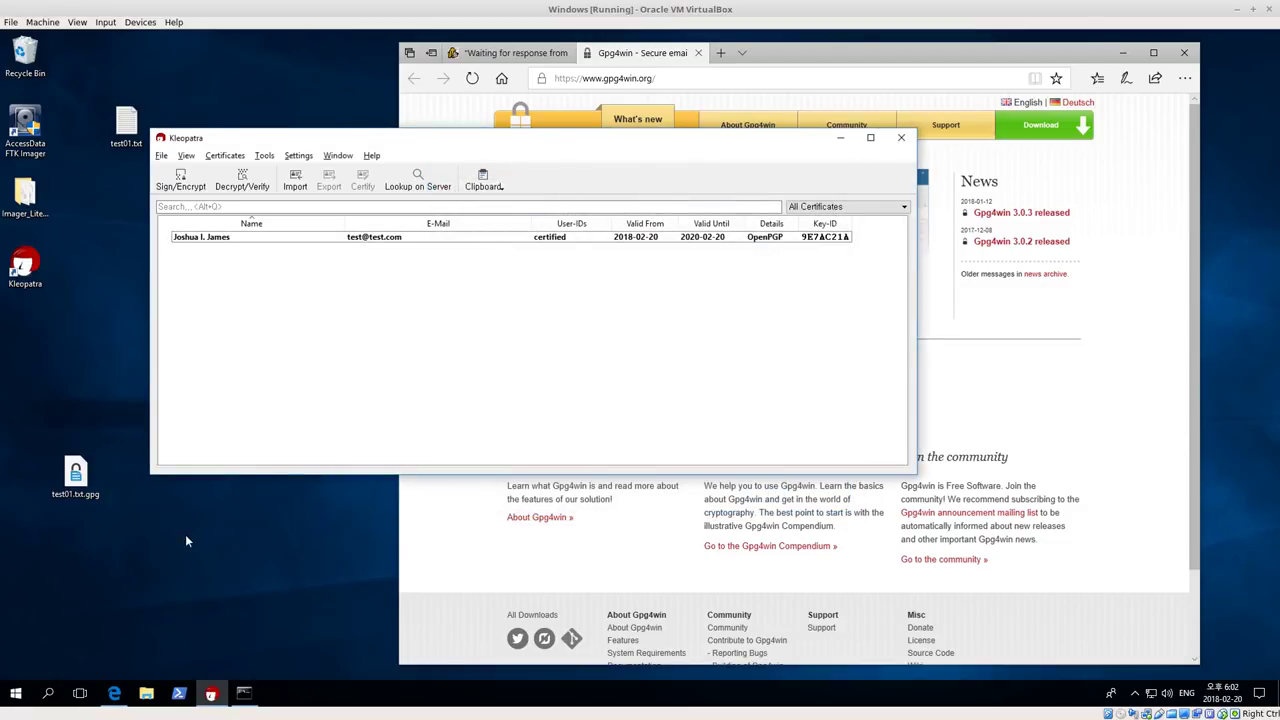
Decrypt test01.txt.gpg again, entering the correct key passphrase in the prompt
double_click(75, 475)
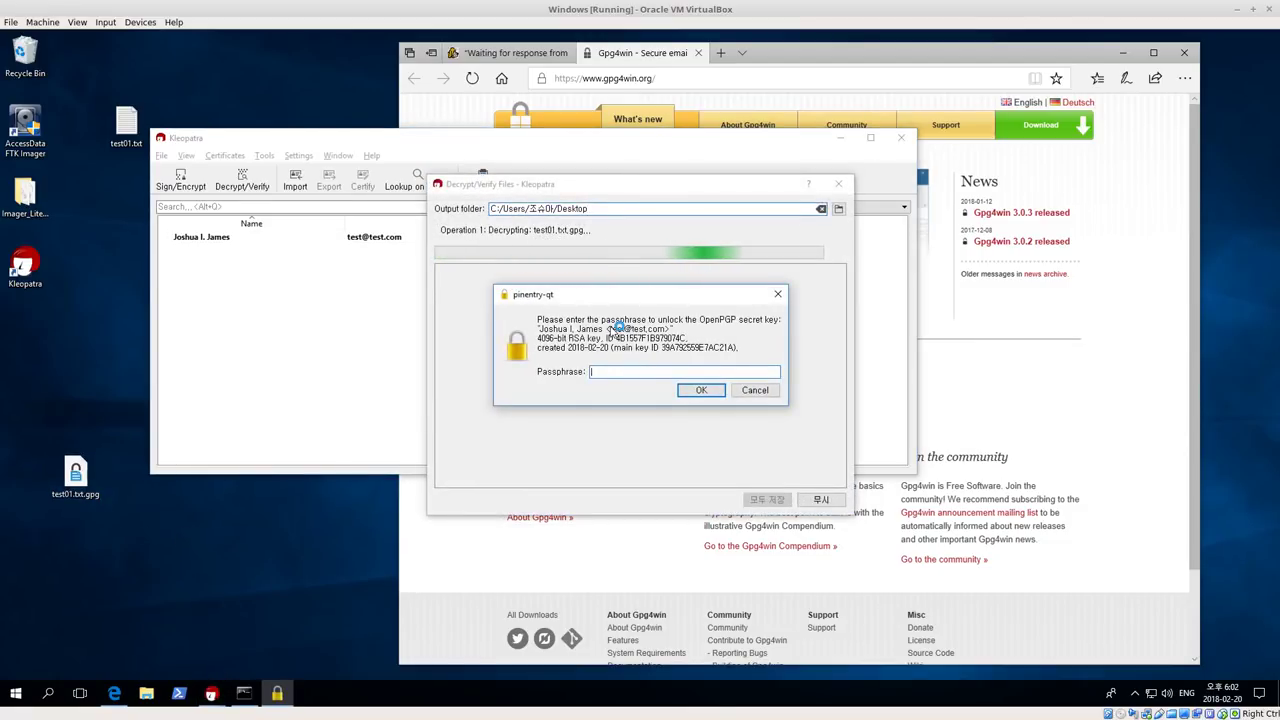
type("123456")
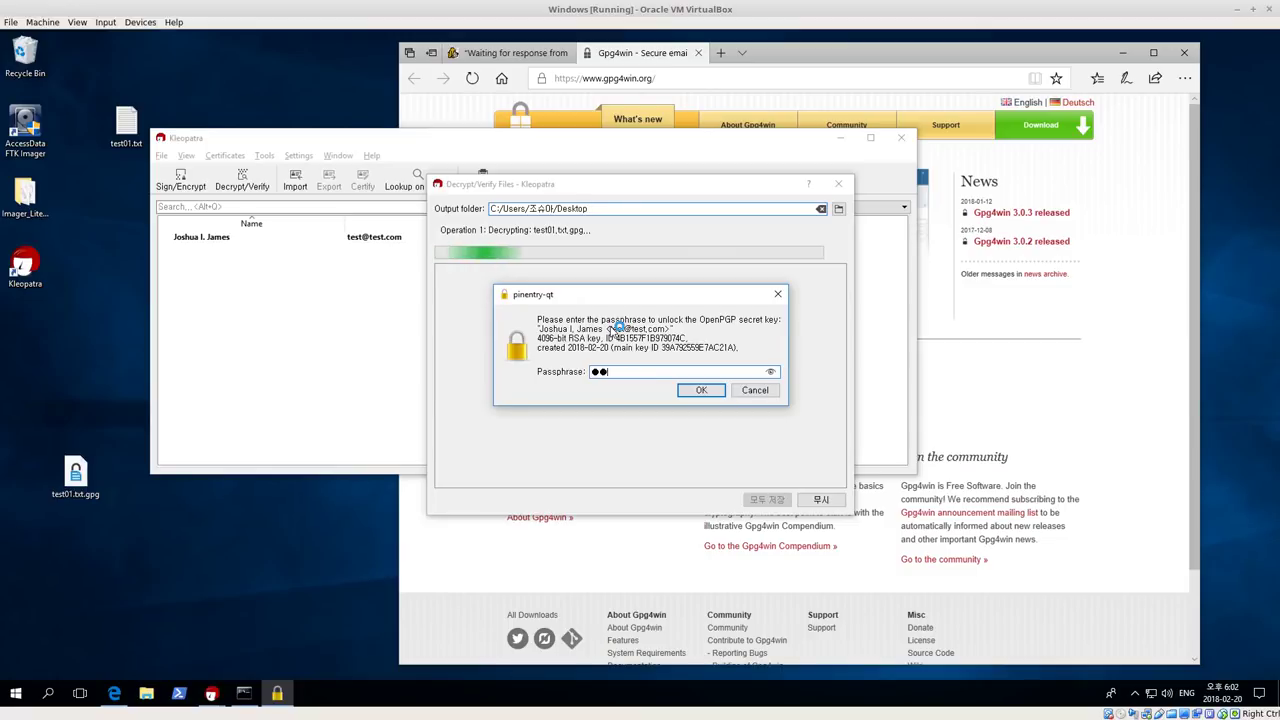
key("BackSpace")
key("BackSpace")
key("BackSpace")
key("BackSpace")
key("BackSpace")
key("BackSpace")
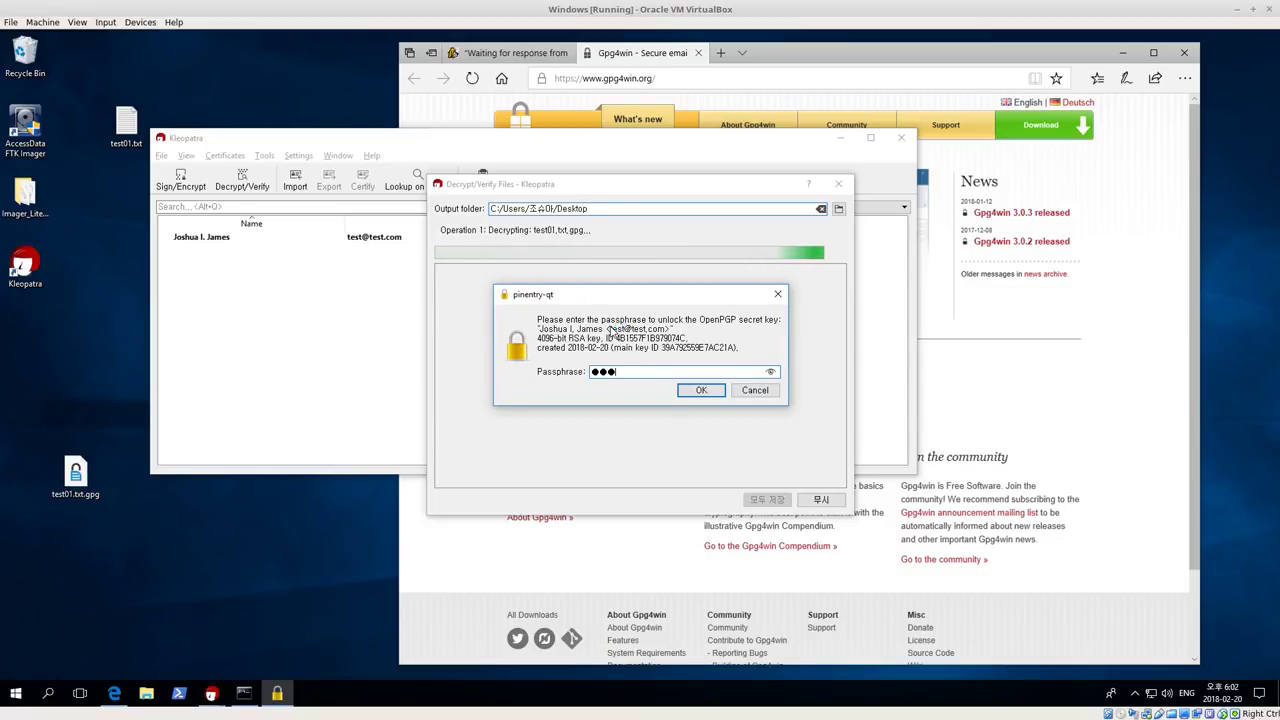
type("12345678")
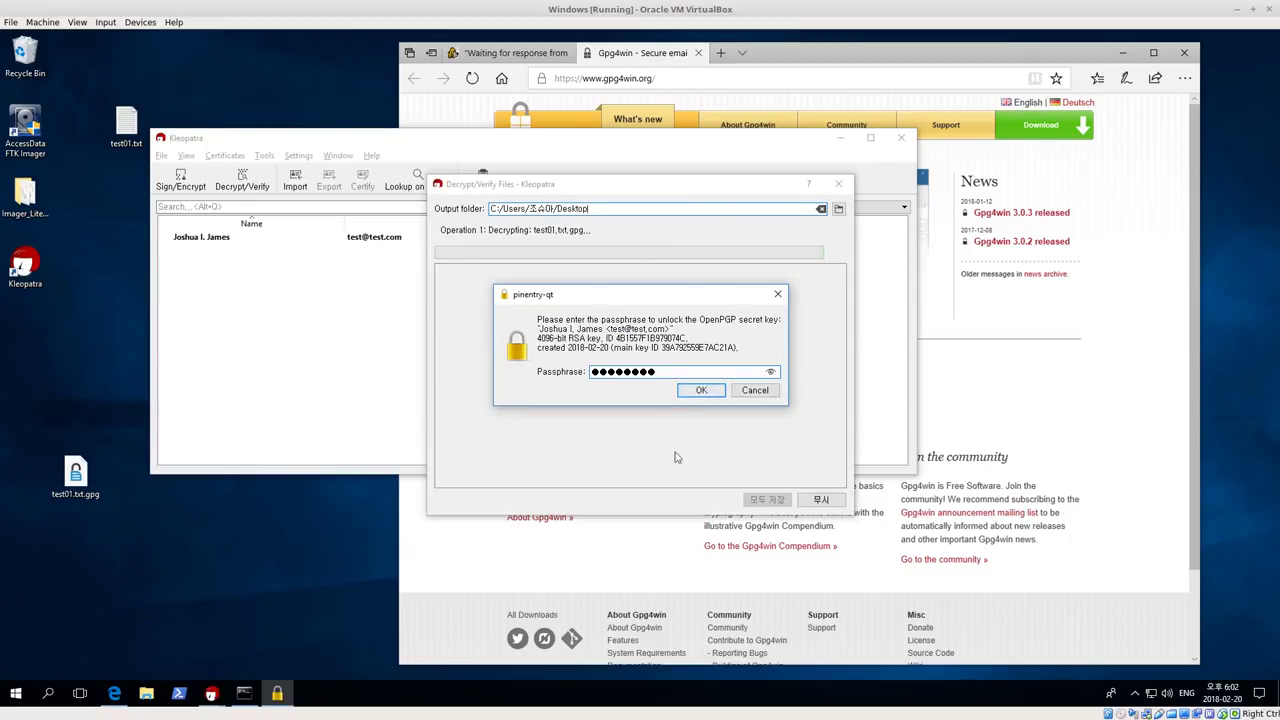
left_click(699, 391)
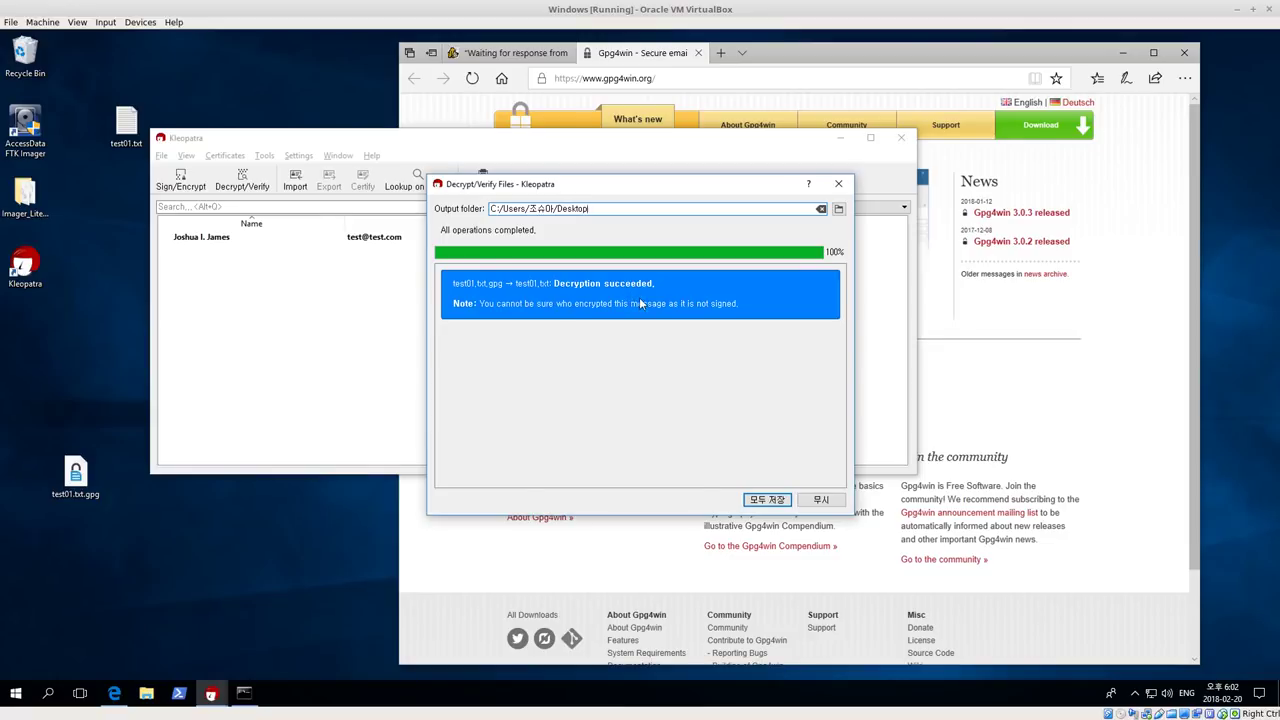
Dismiss the results, read decrypted test01.txt in Notepad, close it, and move test01.txt.gpg up
key("Return")
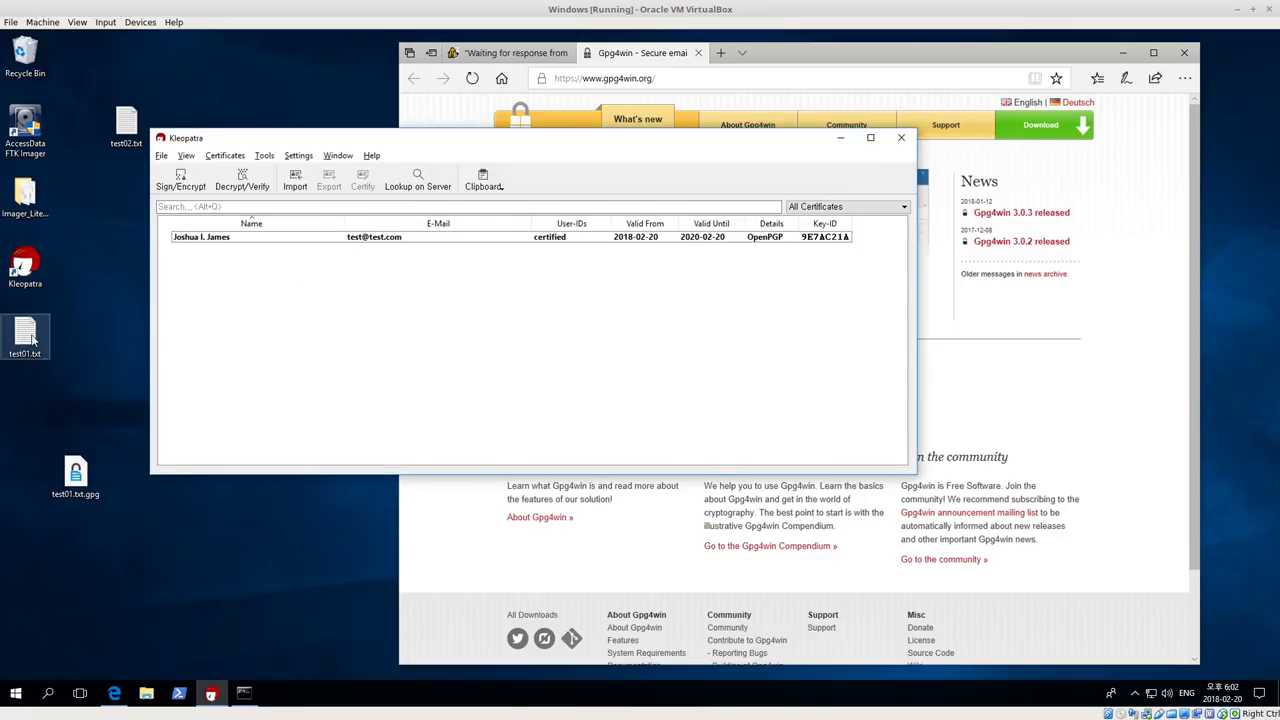
left_click(31, 337)
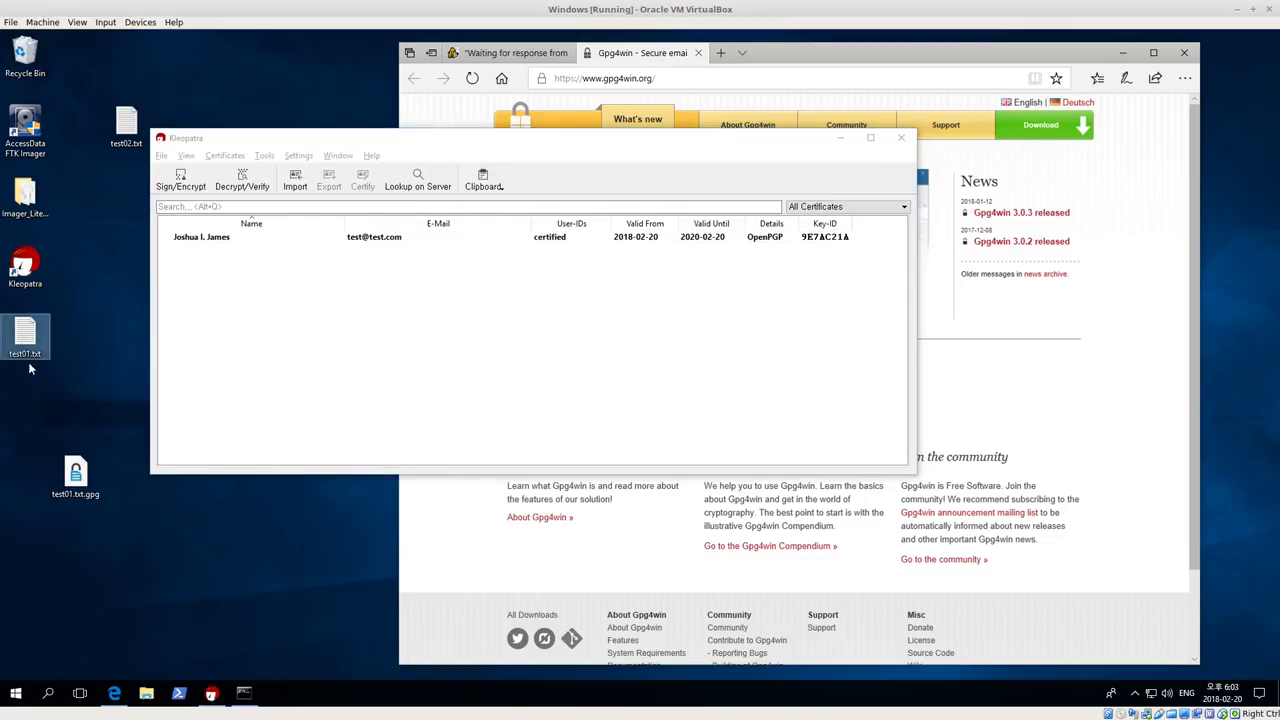
double_click(26, 330)
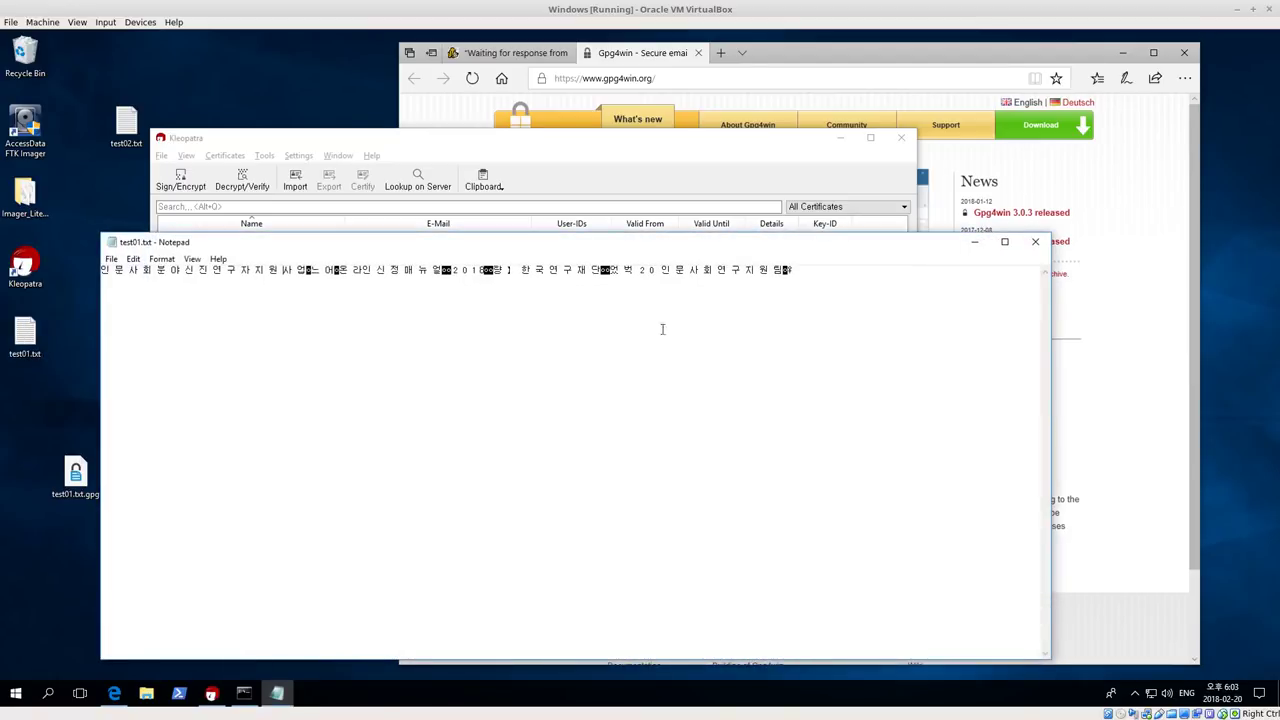
left_click_drag(813, 269, 101, 269)
left_click(429, 360)
left_click(1035, 241)
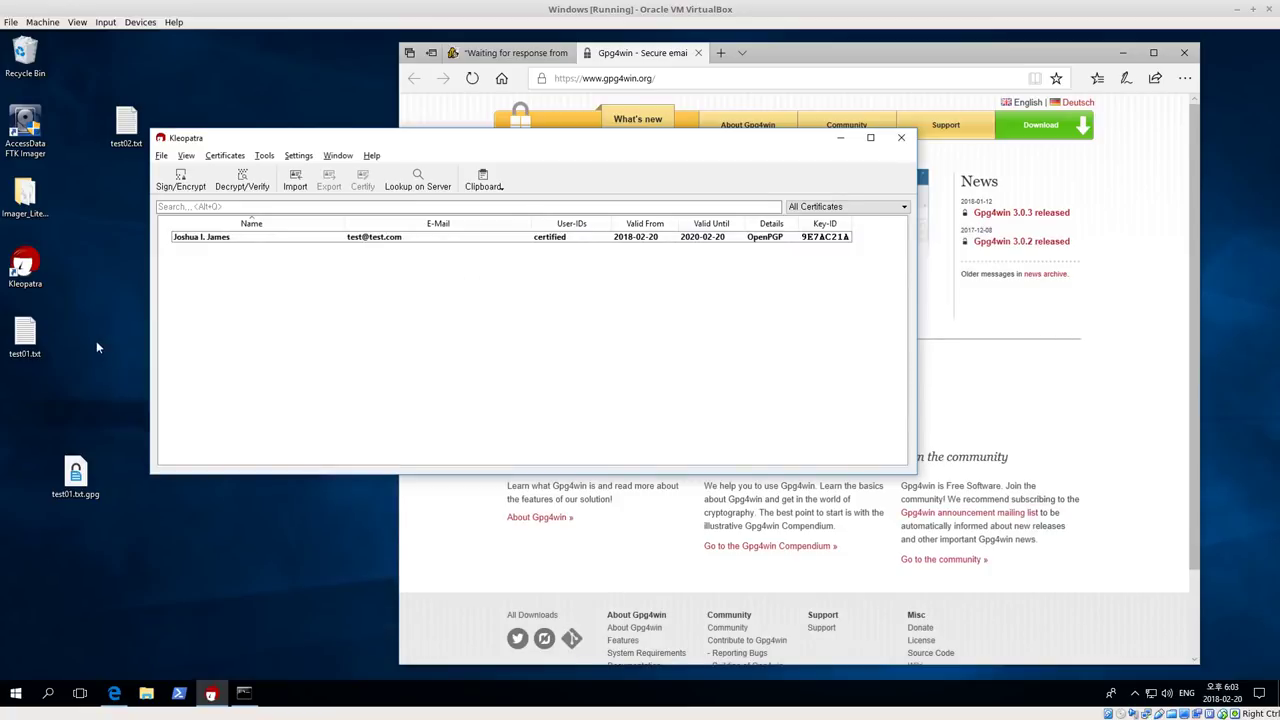
left_click_drag(85, 485, 89, 416)
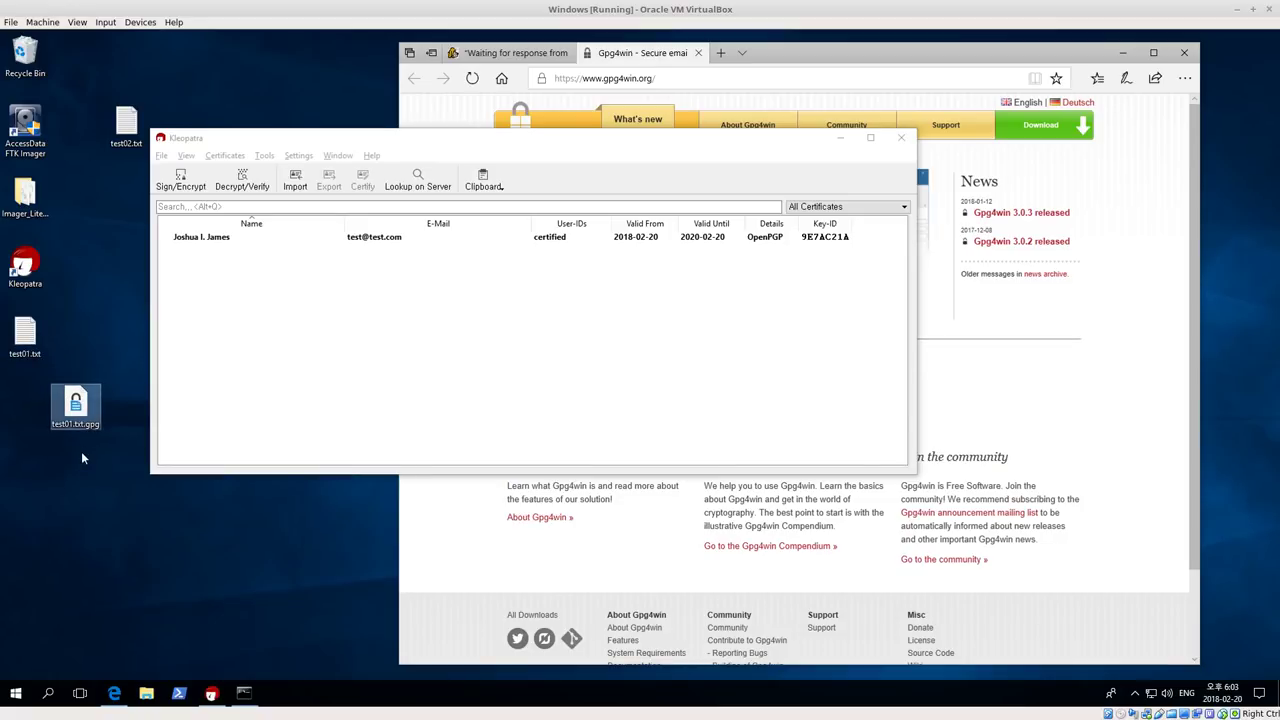
Select test02.txt and test01.txt.gpg on the desktop and delete them
mouse_move(86, 425)
left_mouse_down()
mouse_move(90, 505)
mouse_move(74, 433)
left_mouse_up()
left_click_drag(110, 178, 120, 335)
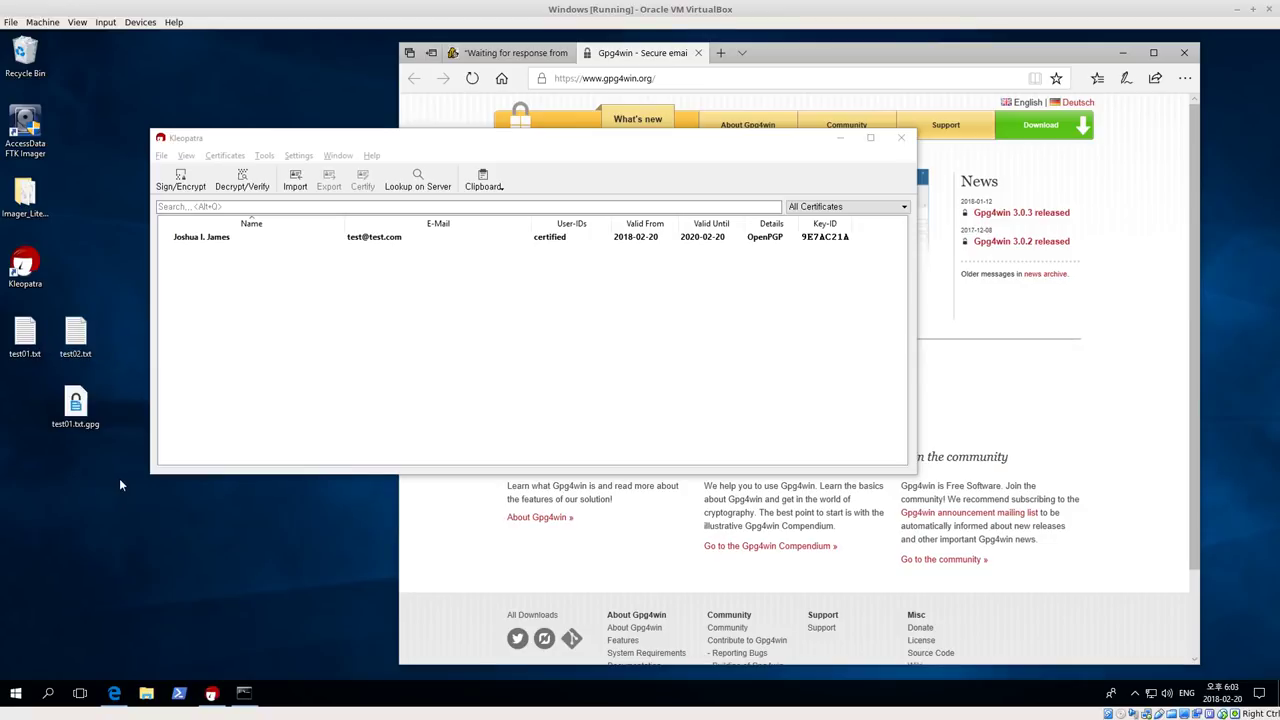
left_click_drag(114, 456, 55, 314)
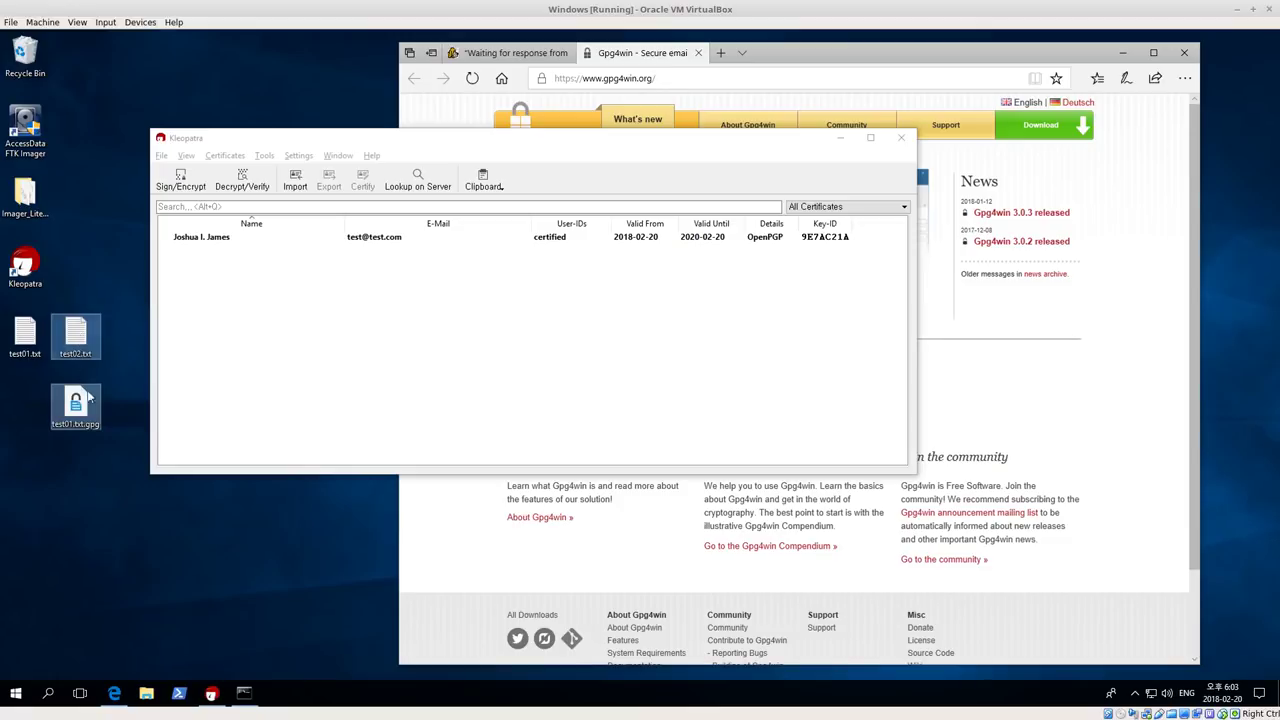
right_click(78, 336)
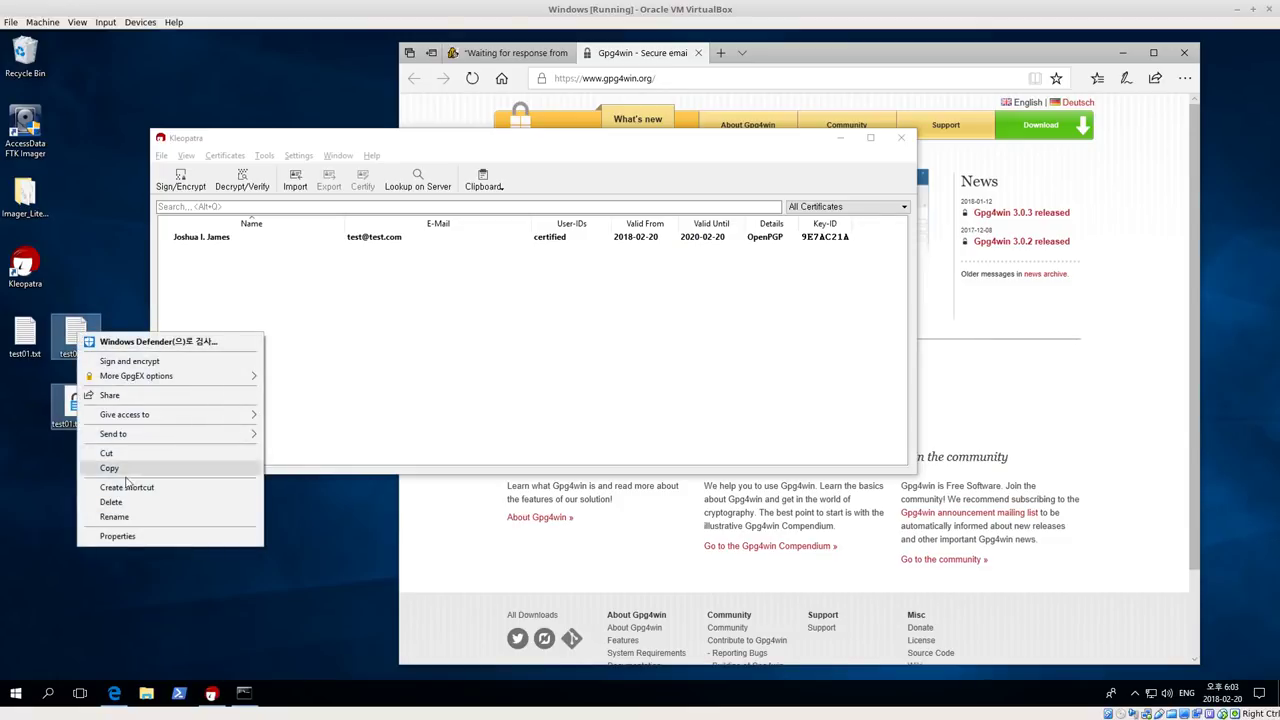
left_click(111, 503)
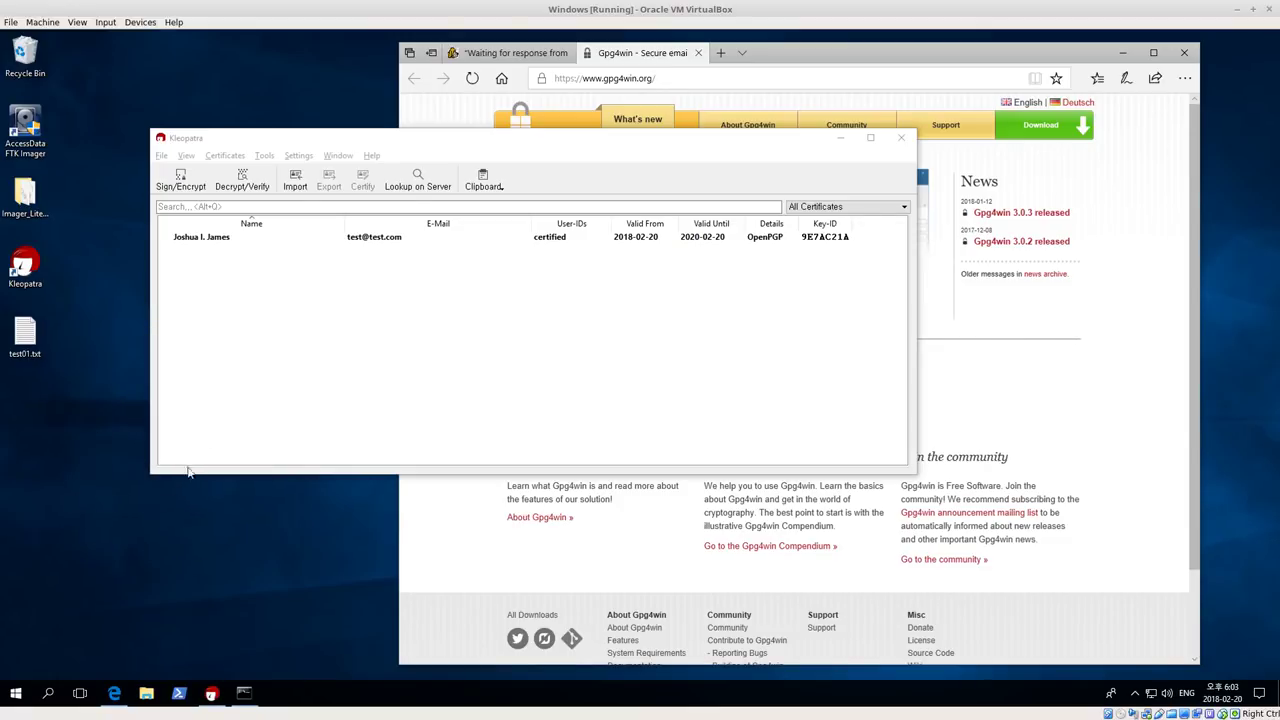
Return to Kleopatra's certificate list with only test01.txt left on the desktop
left_click(223, 357)
left_click(35, 340)
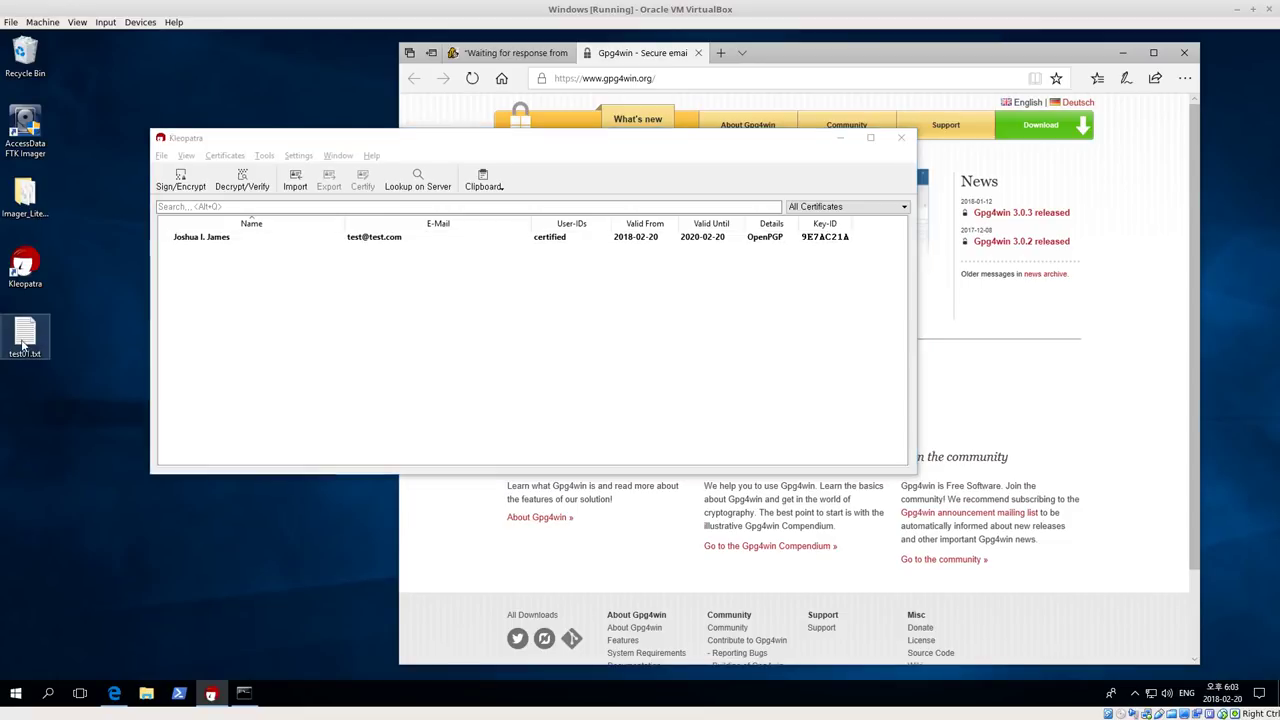
left_click(42, 458)
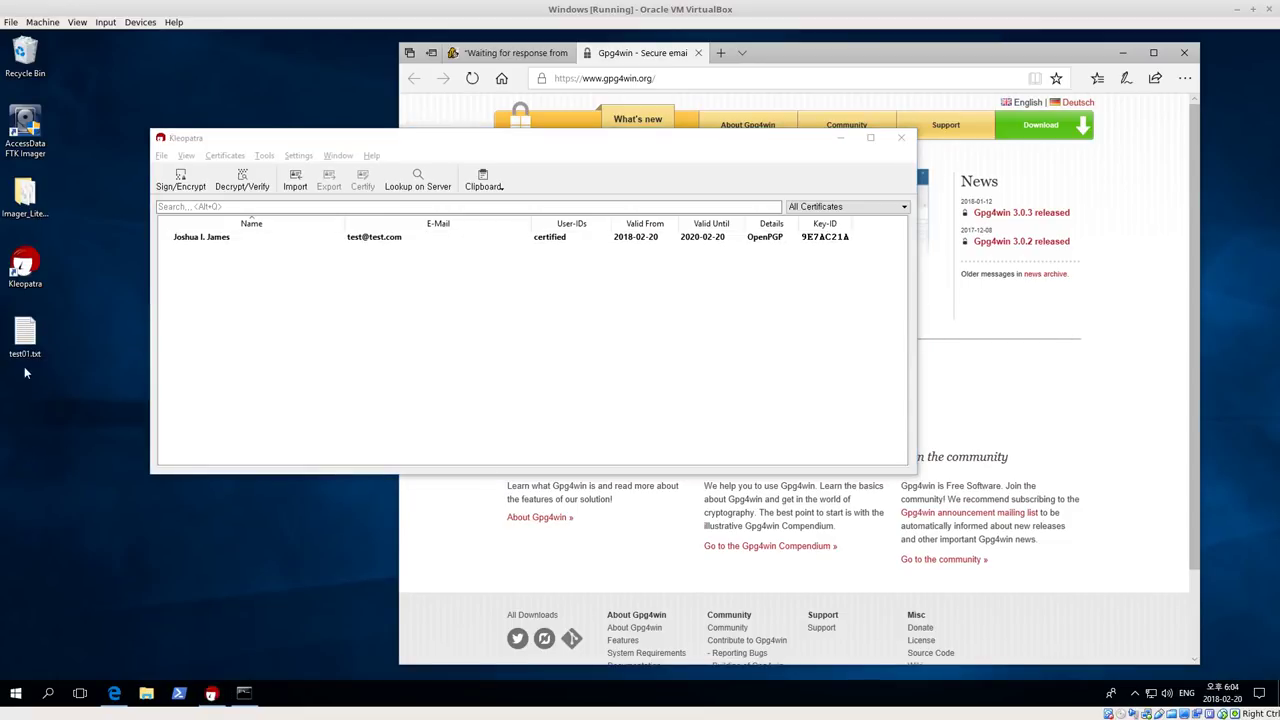
left_click(475, 328)
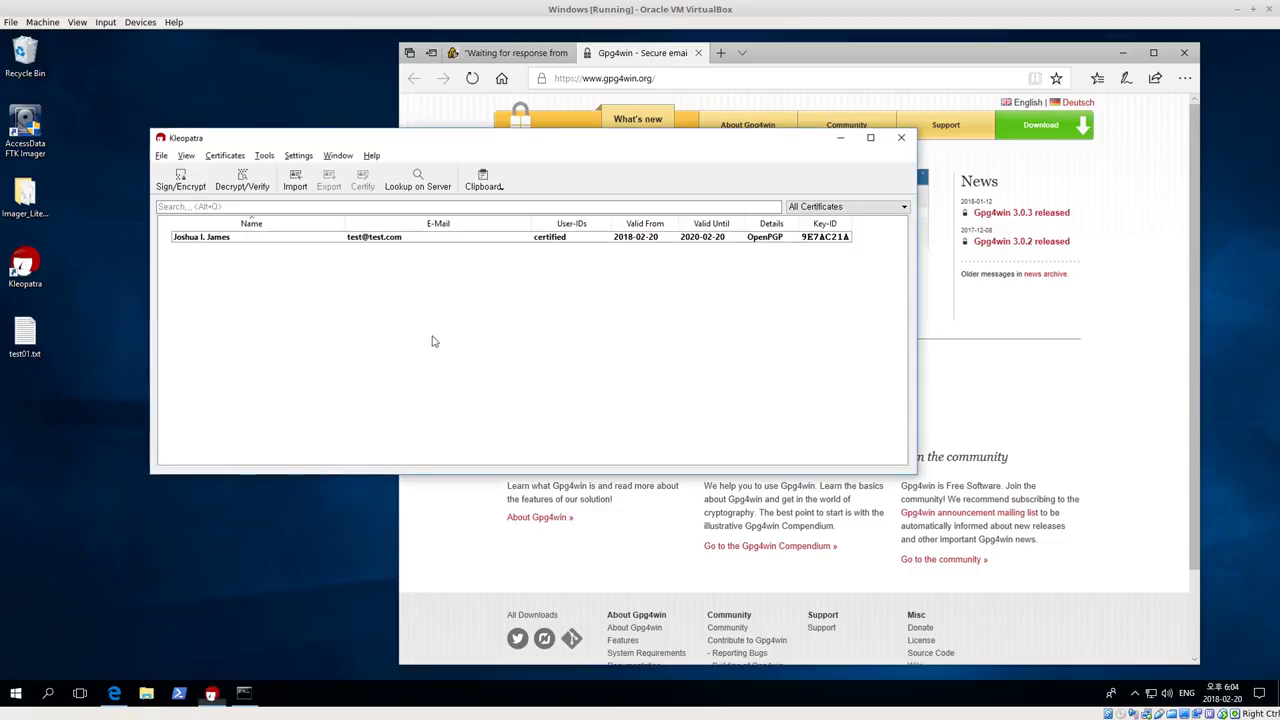
Sign test01.txt with the certificate, encryption for me and others unchecked, creating test01.txt.sig
left_click(205, 241)
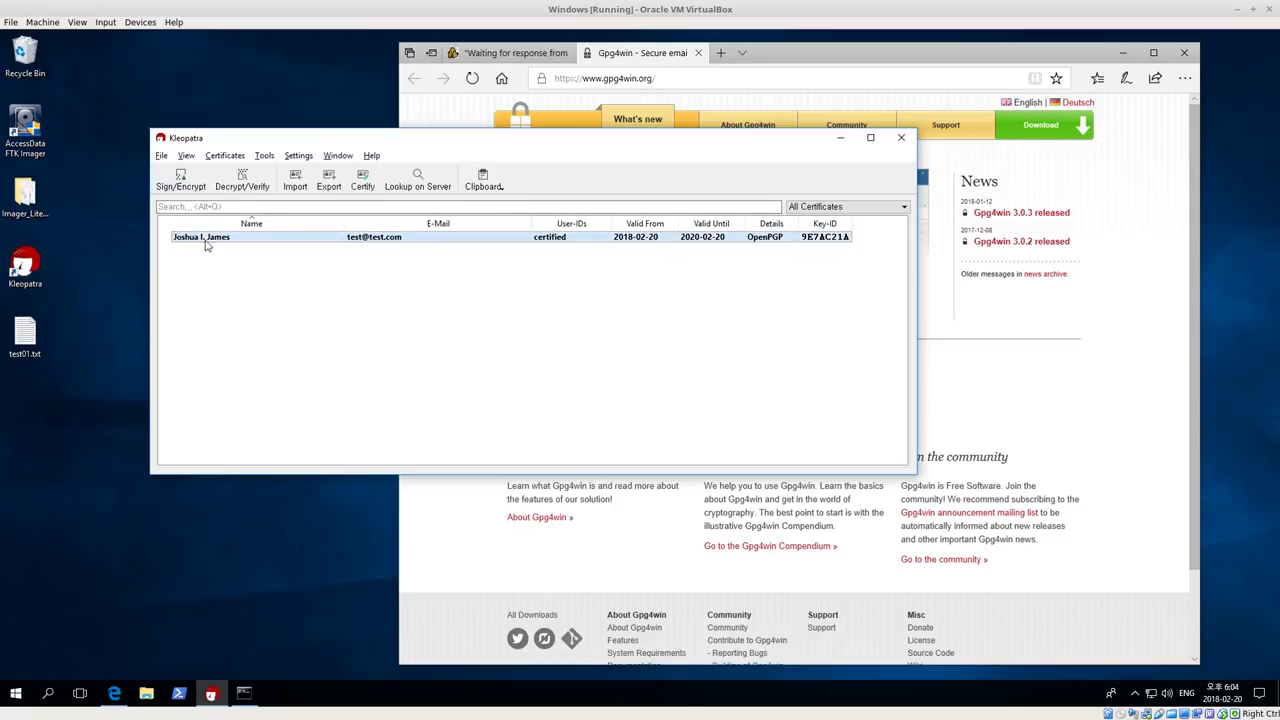
left_click(180, 181)
left_click(303, 256)
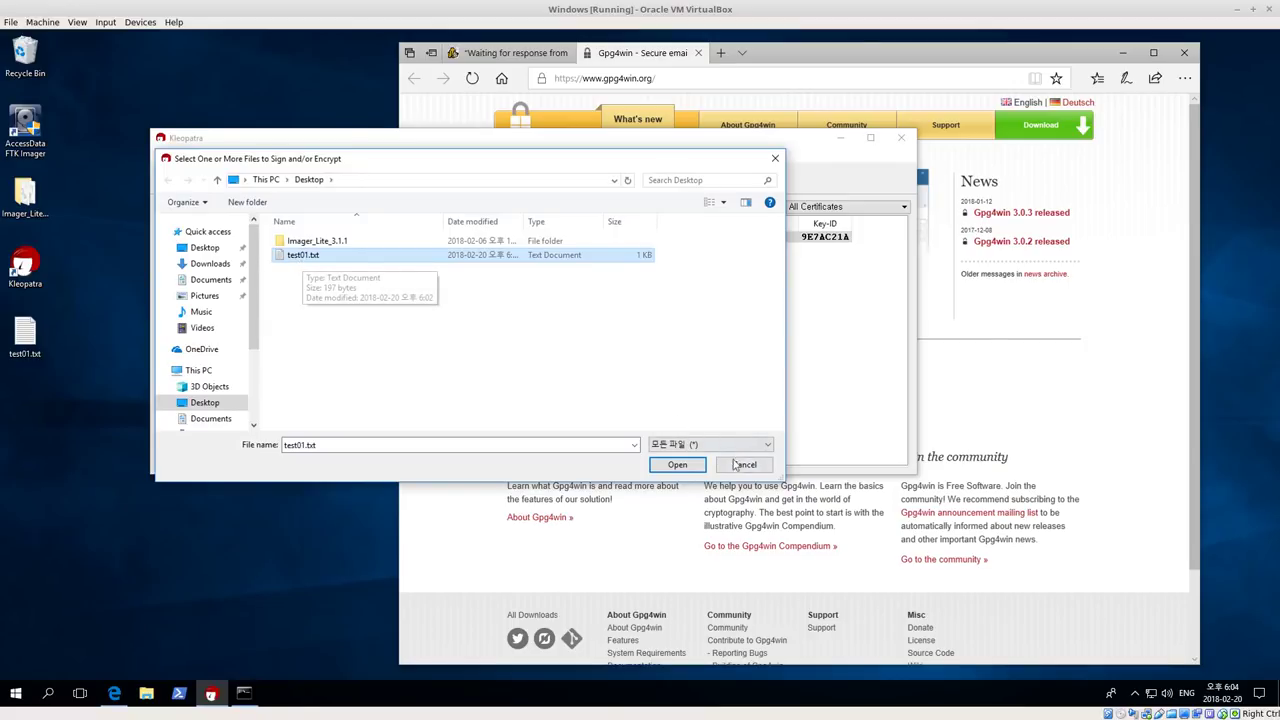
left_click(677, 464)
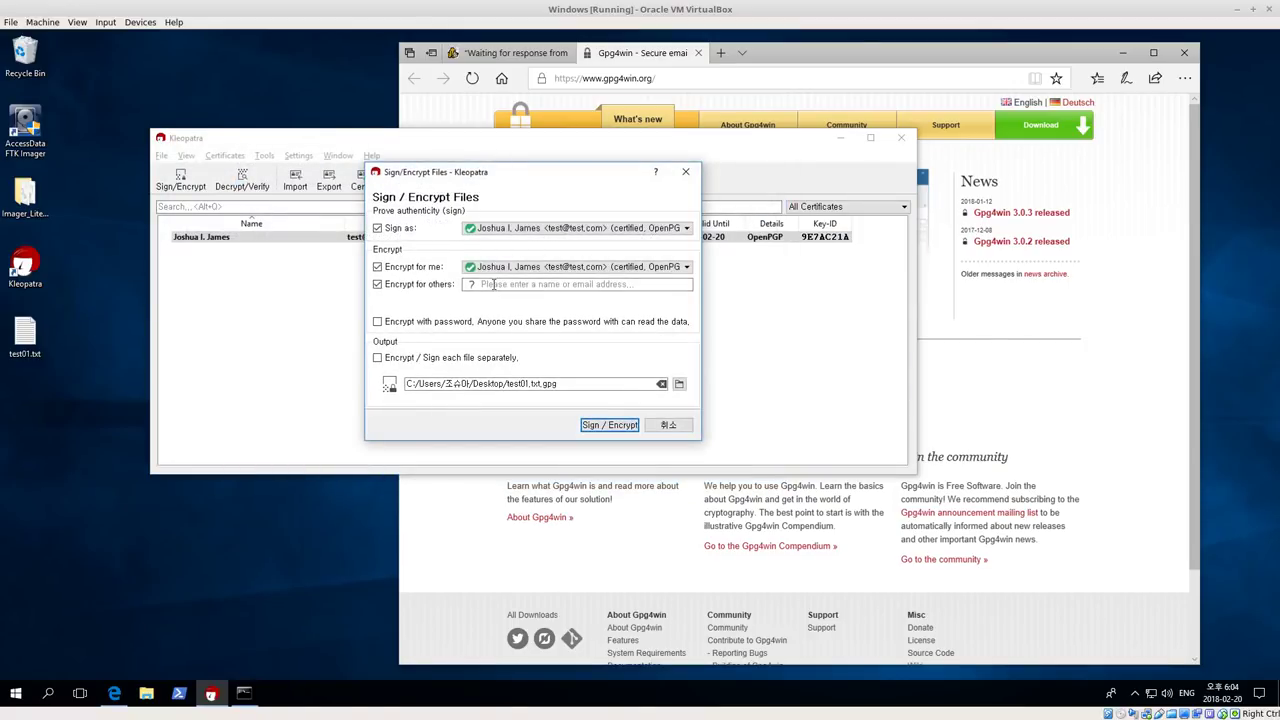
left_click(377, 267)
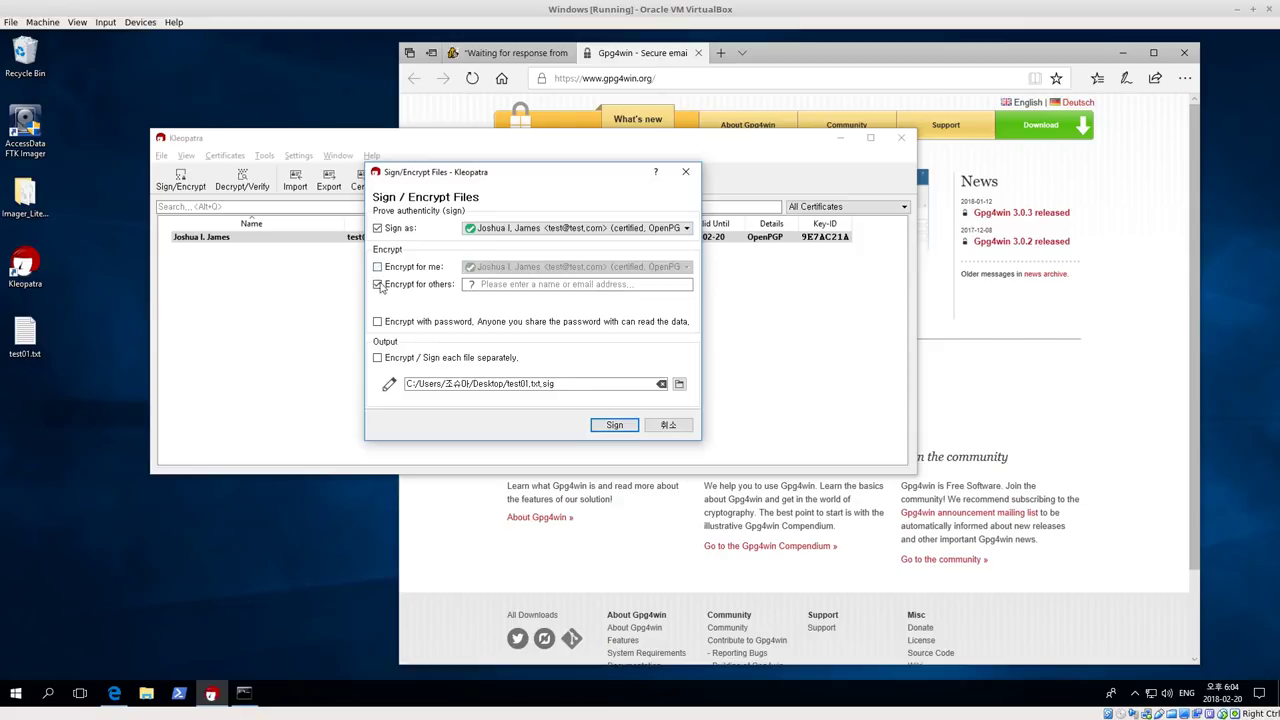
left_click(377, 284)
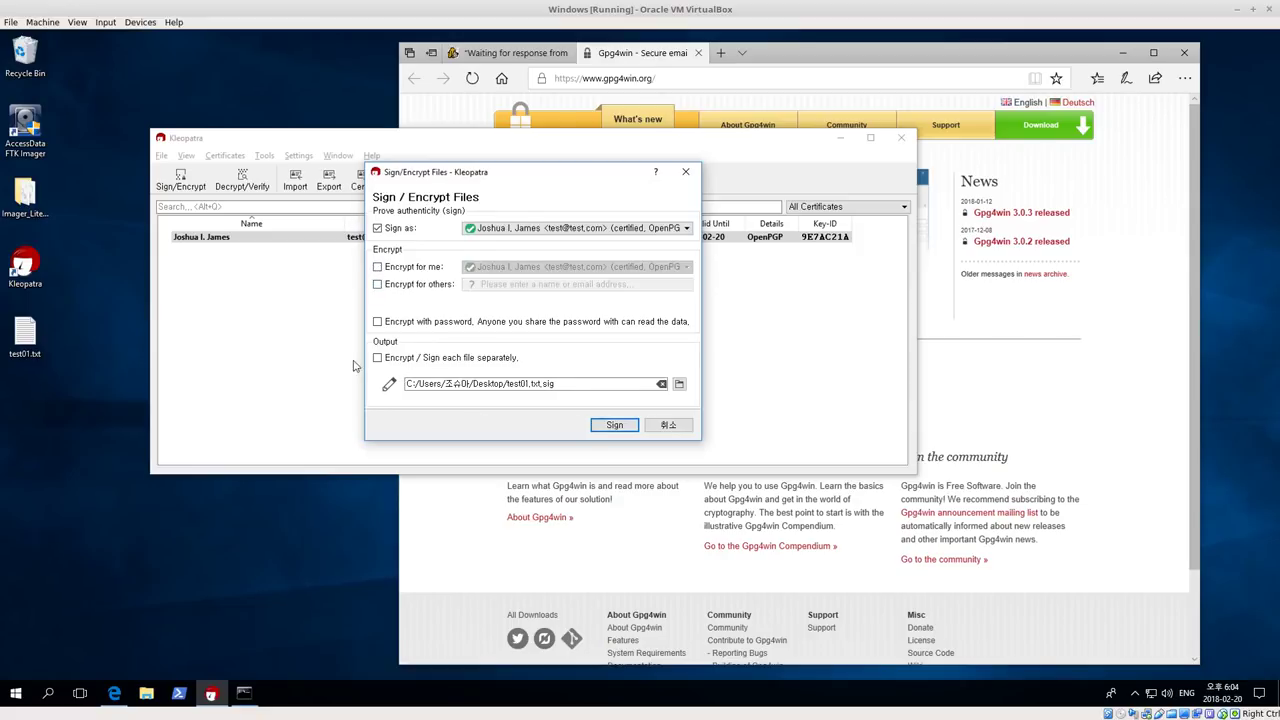
left_click(614, 425)
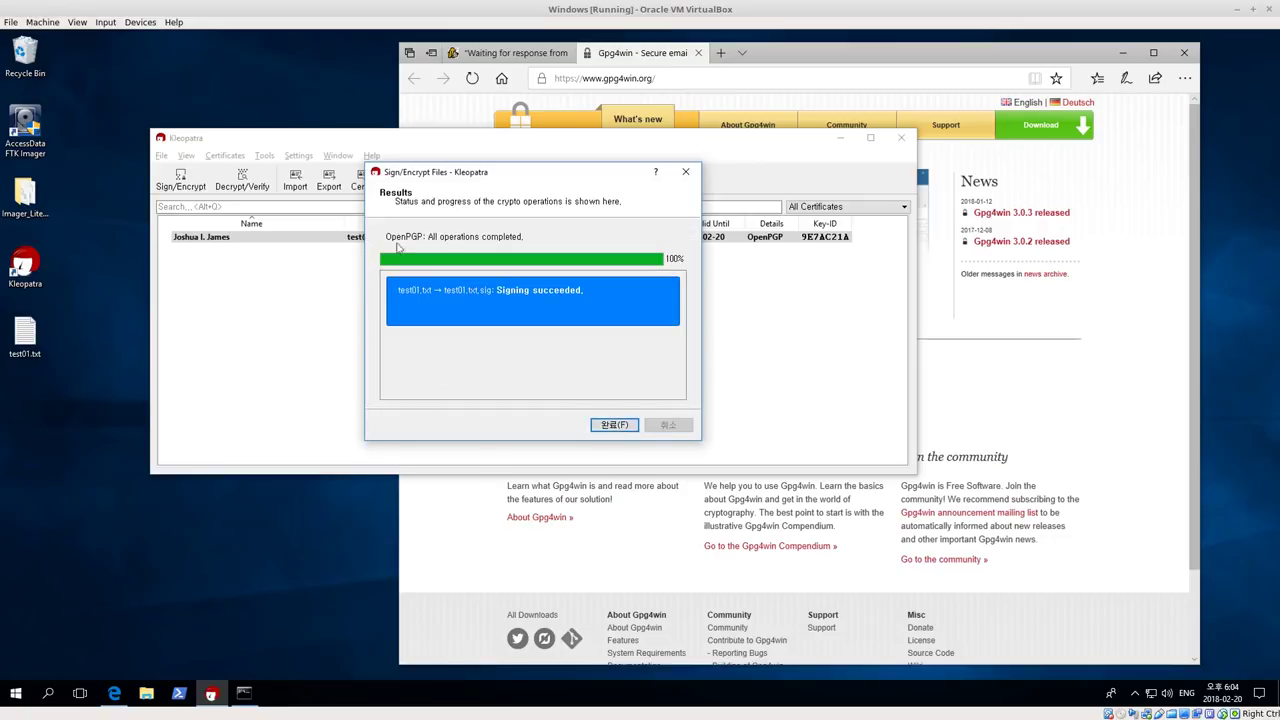
Verify test01.txt.sig from the desktop, highlight the signing date and fingerprint, then close
left_click(624, 427)
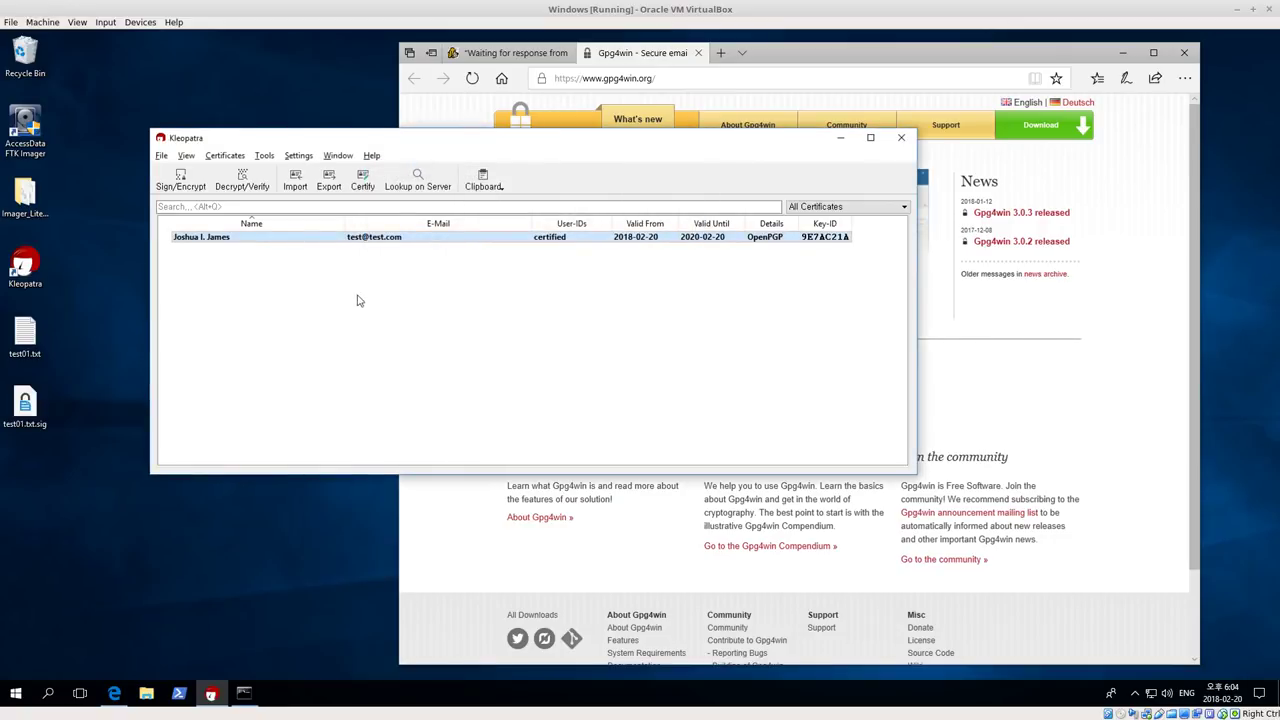
left_click(22, 423)
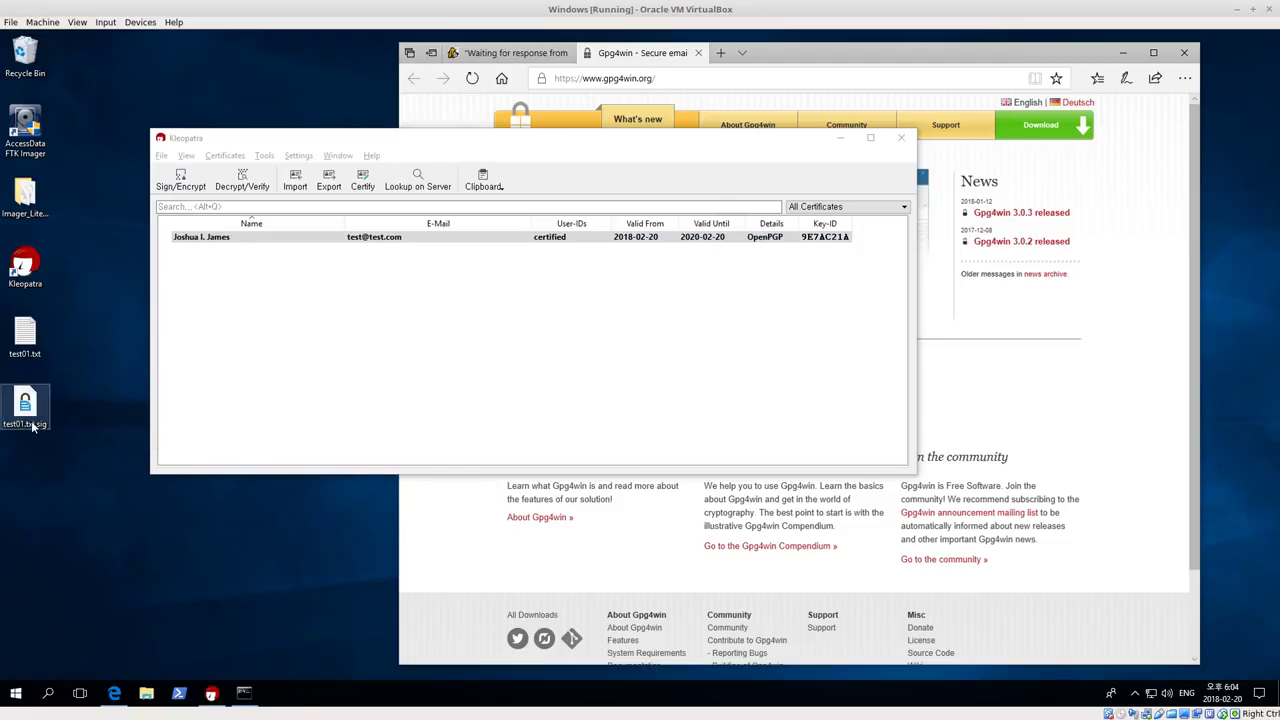
double_click(33, 426)
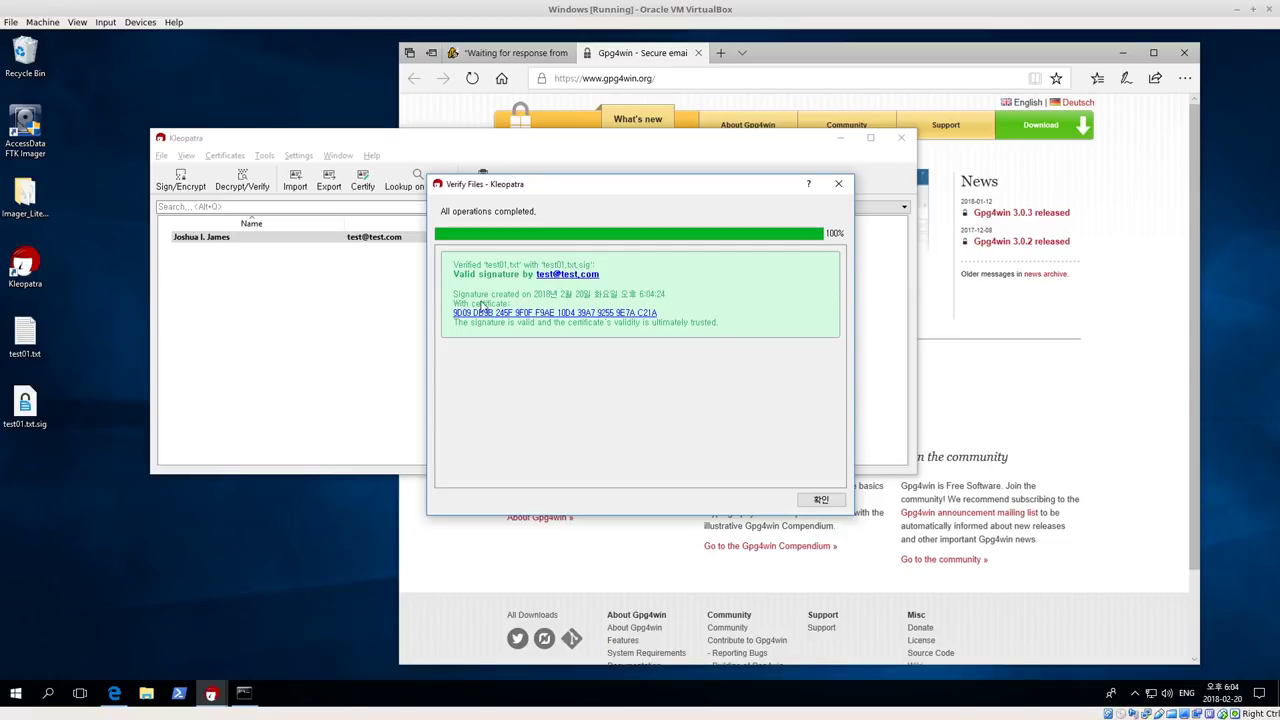
left_click_drag(469, 297, 671, 300)
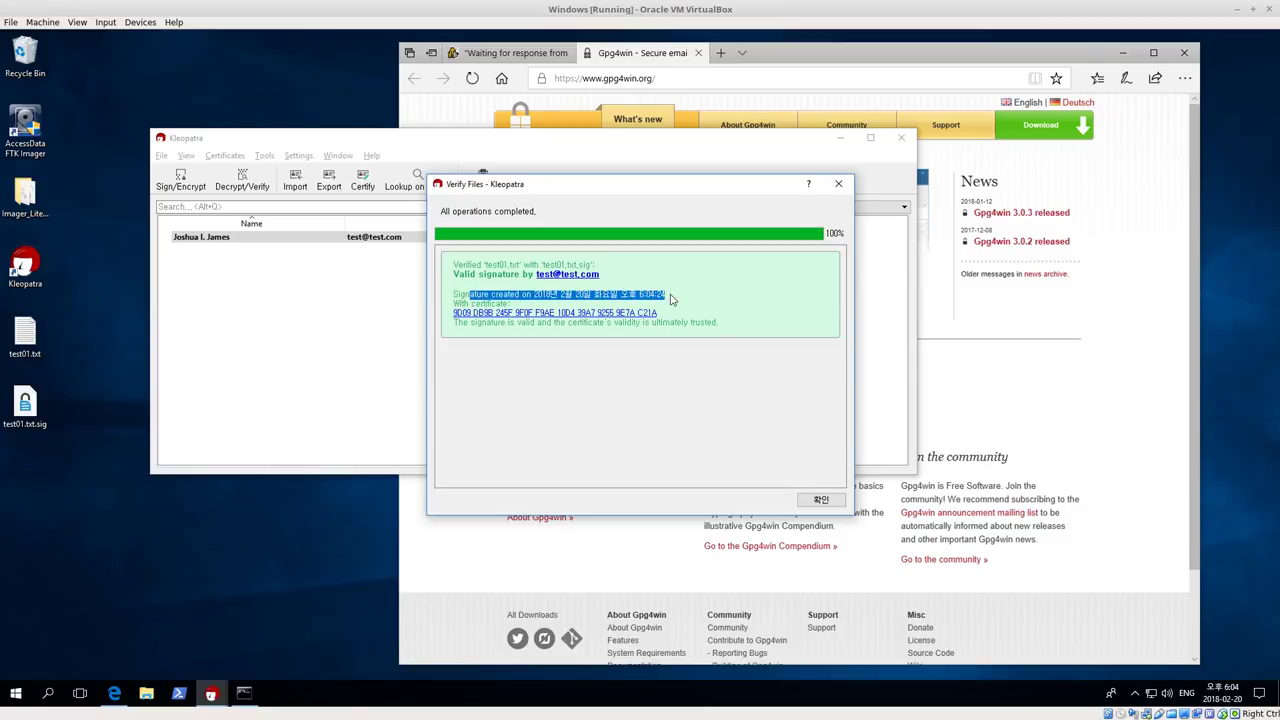
mouse_move(664, 316)
left_mouse_down()
mouse_move(471, 307)
mouse_move(465, 318)
left_mouse_up()
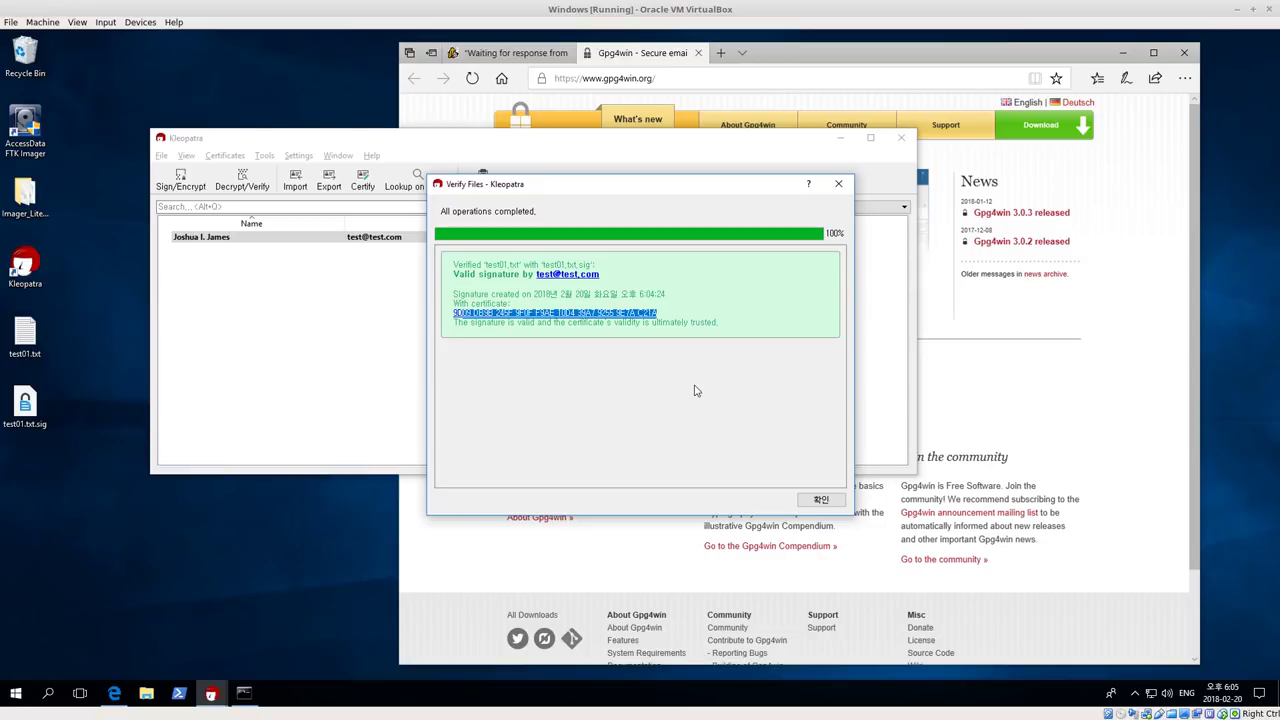
left_click(820, 499)
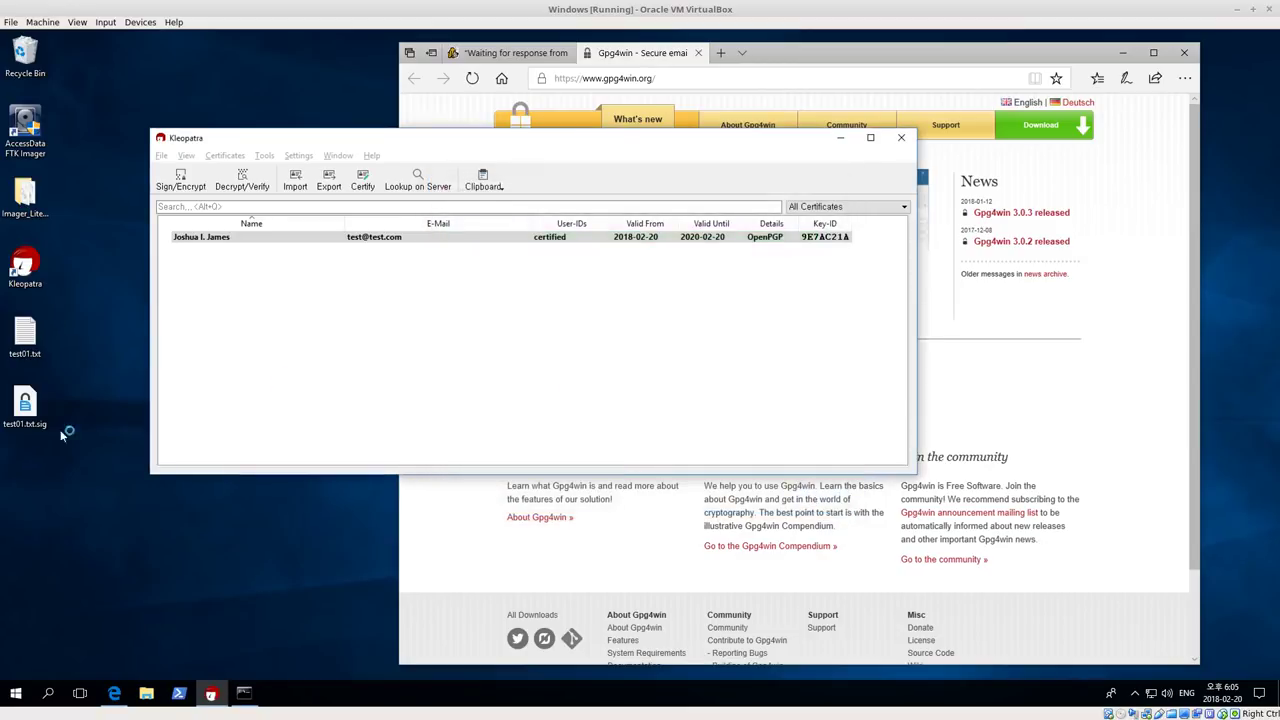
left_click(25, 405)
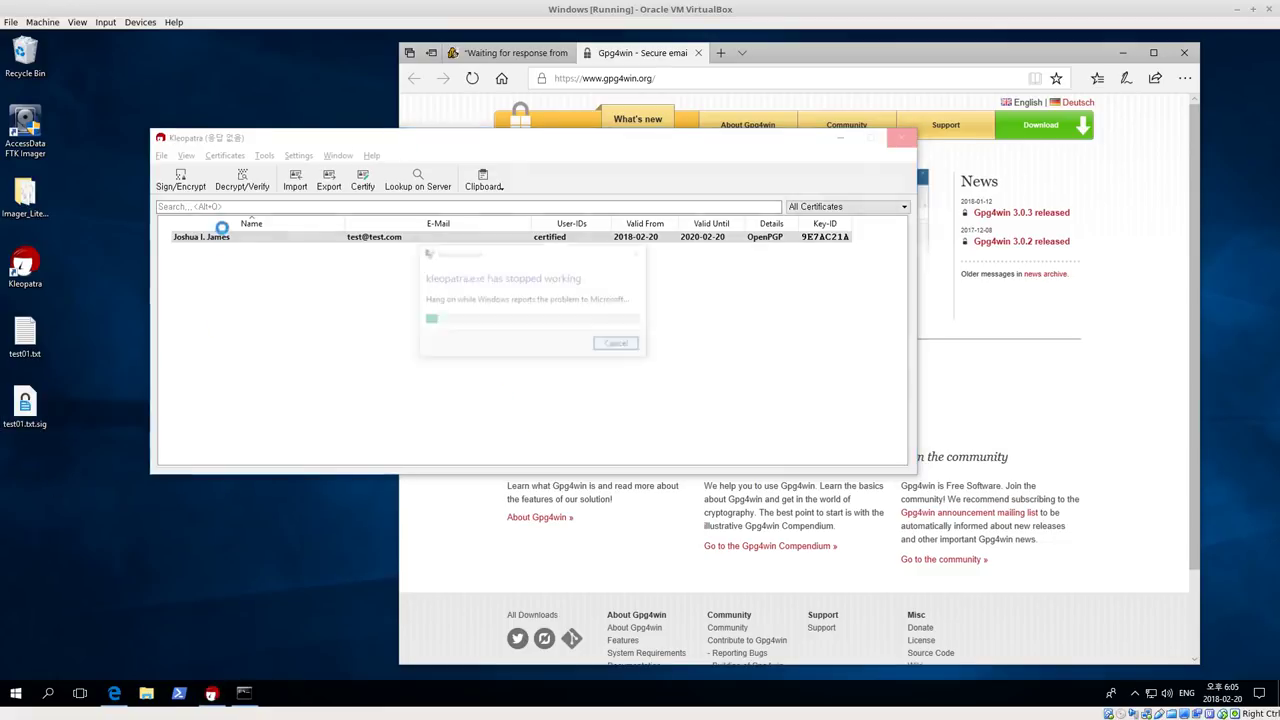
left_click(40, 420)
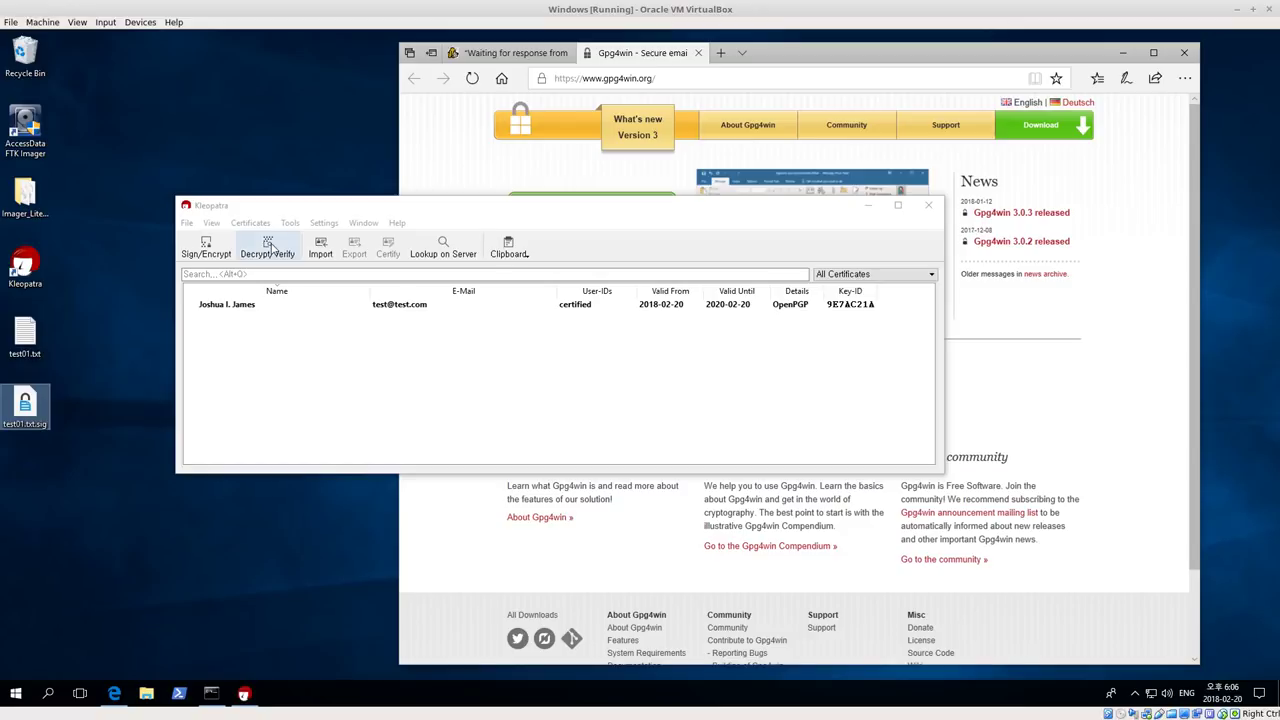
left_click(268, 248)
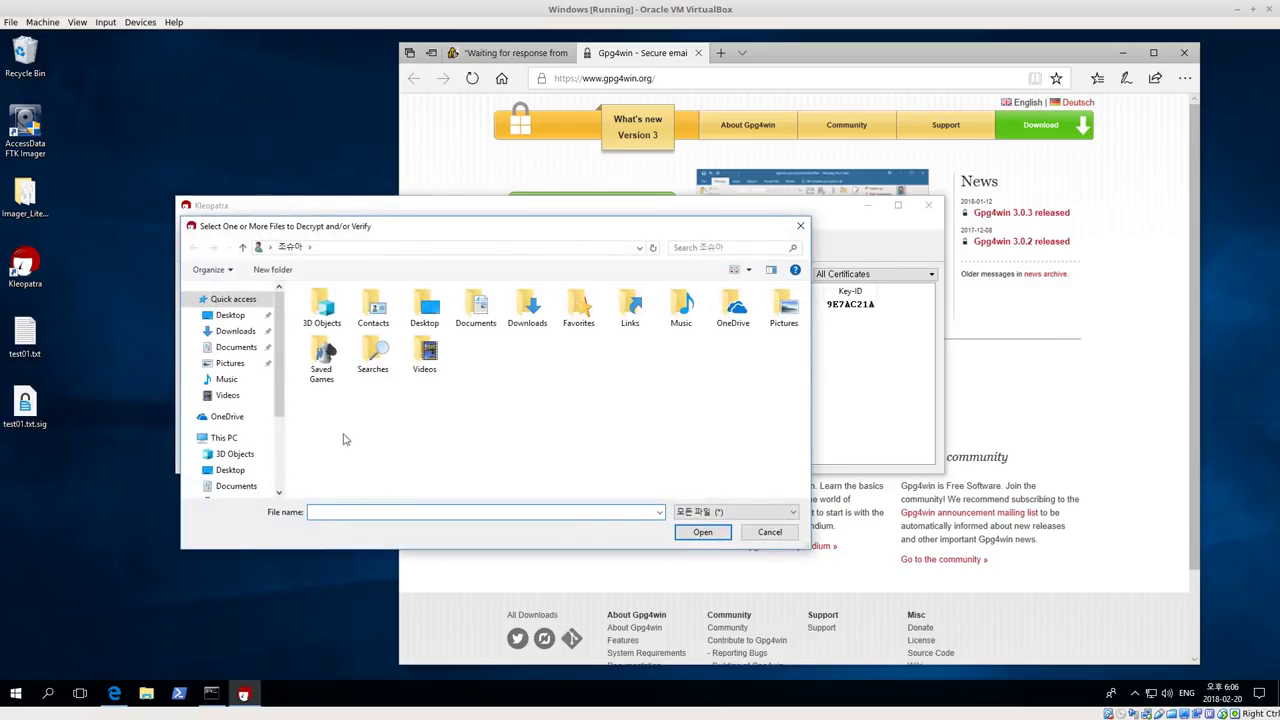
left_click(229, 315)
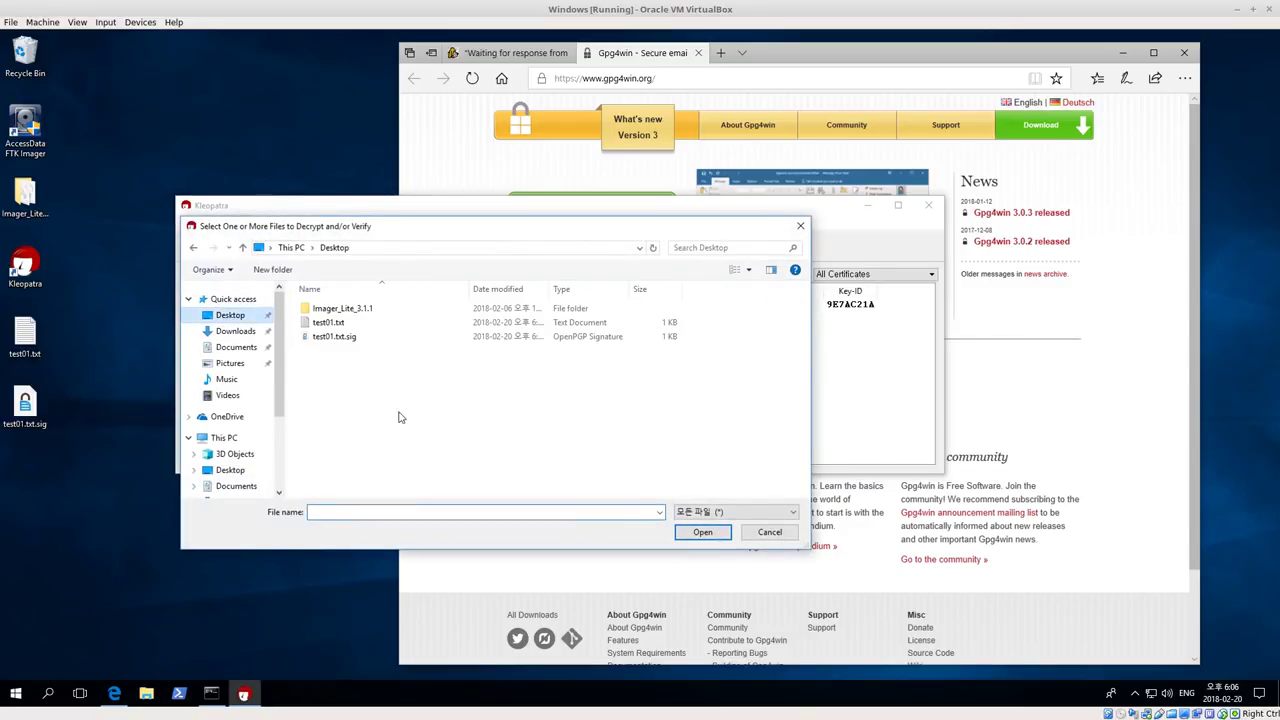
left_click(335, 338)
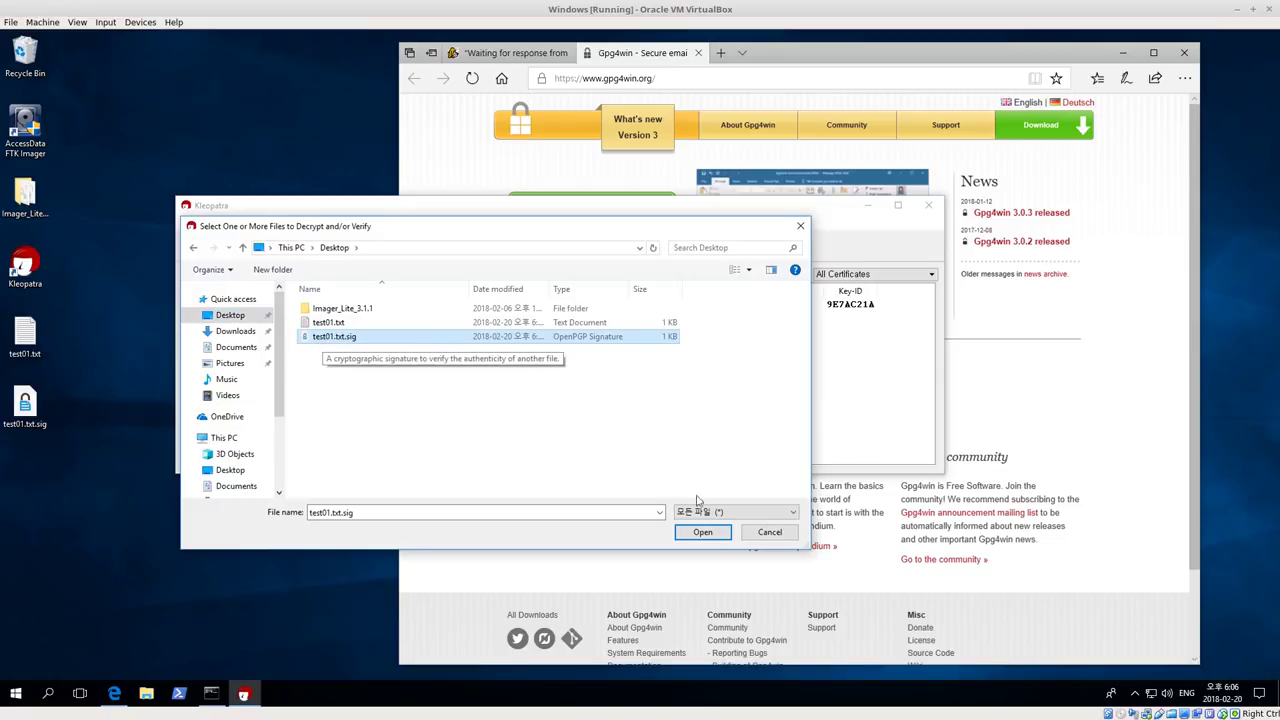
left_click(705, 535)
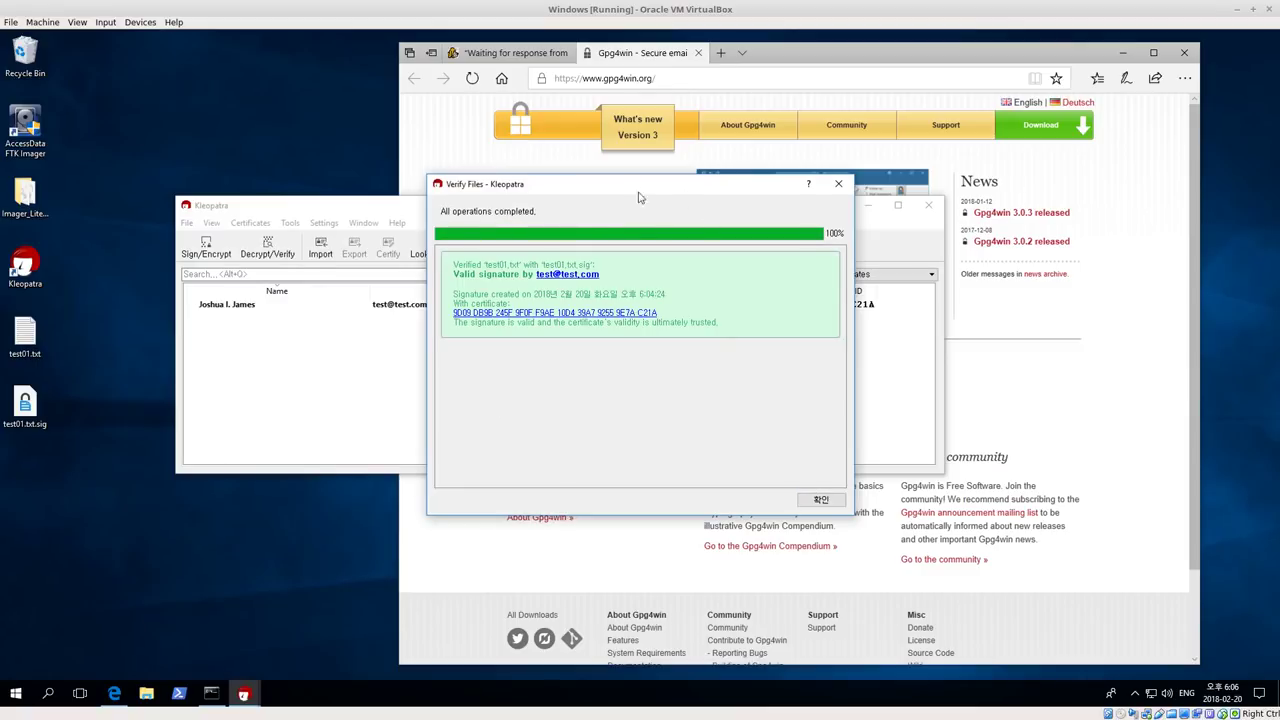
Add a new line 'hello' to test01.txt in Notepad, save it, and close Notepad
left_click(819, 500)
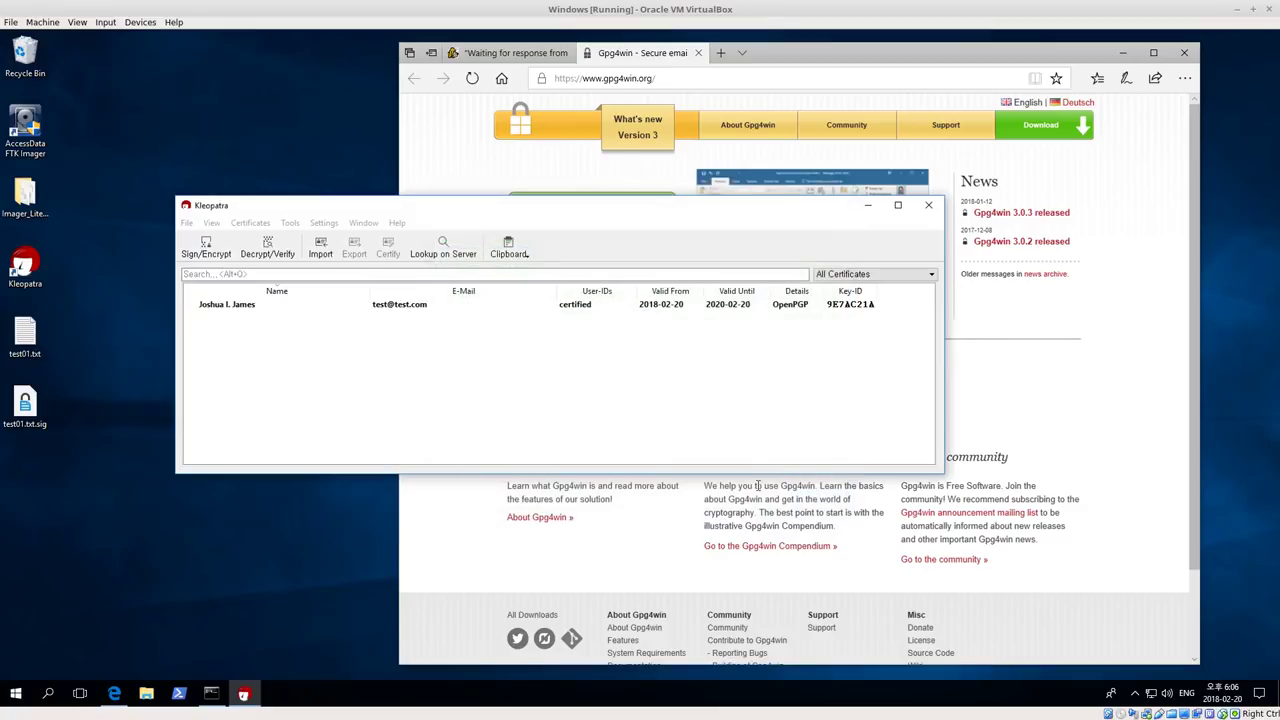
double_click(24, 338)
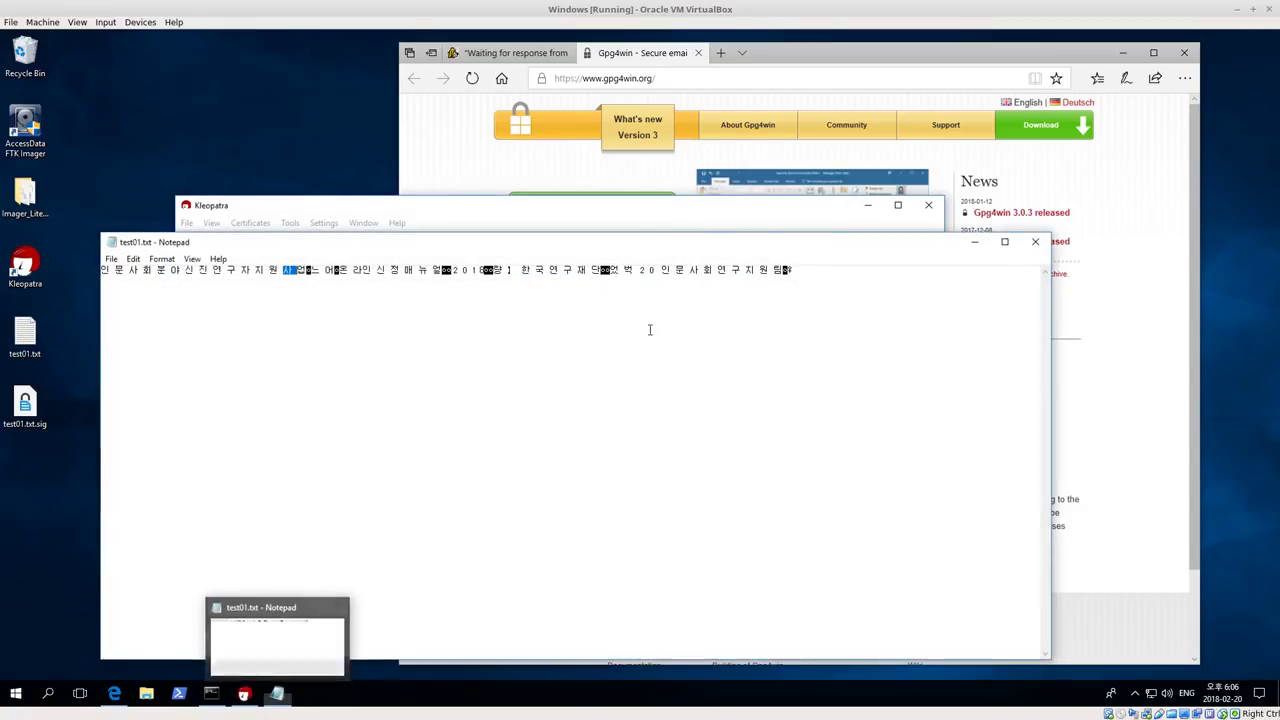
left_click(821, 271)
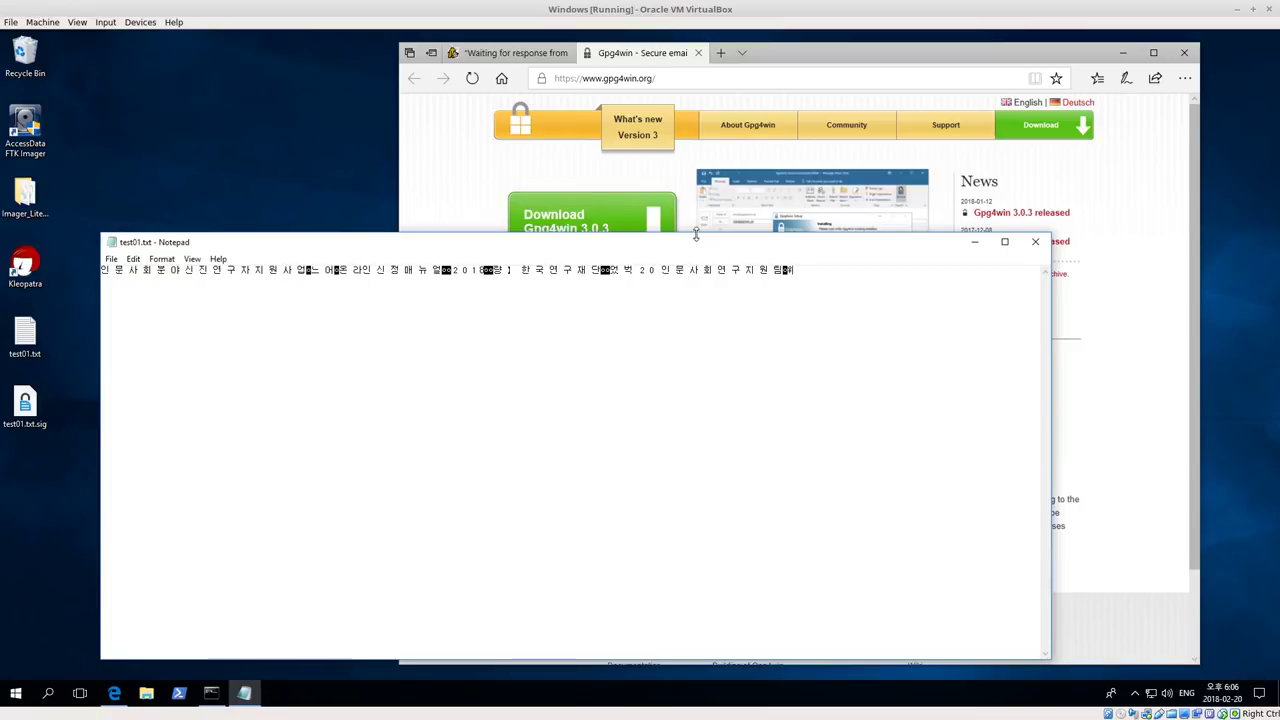
key("Return")
type("hello")
left_click(111, 259)
left_click(120, 302)
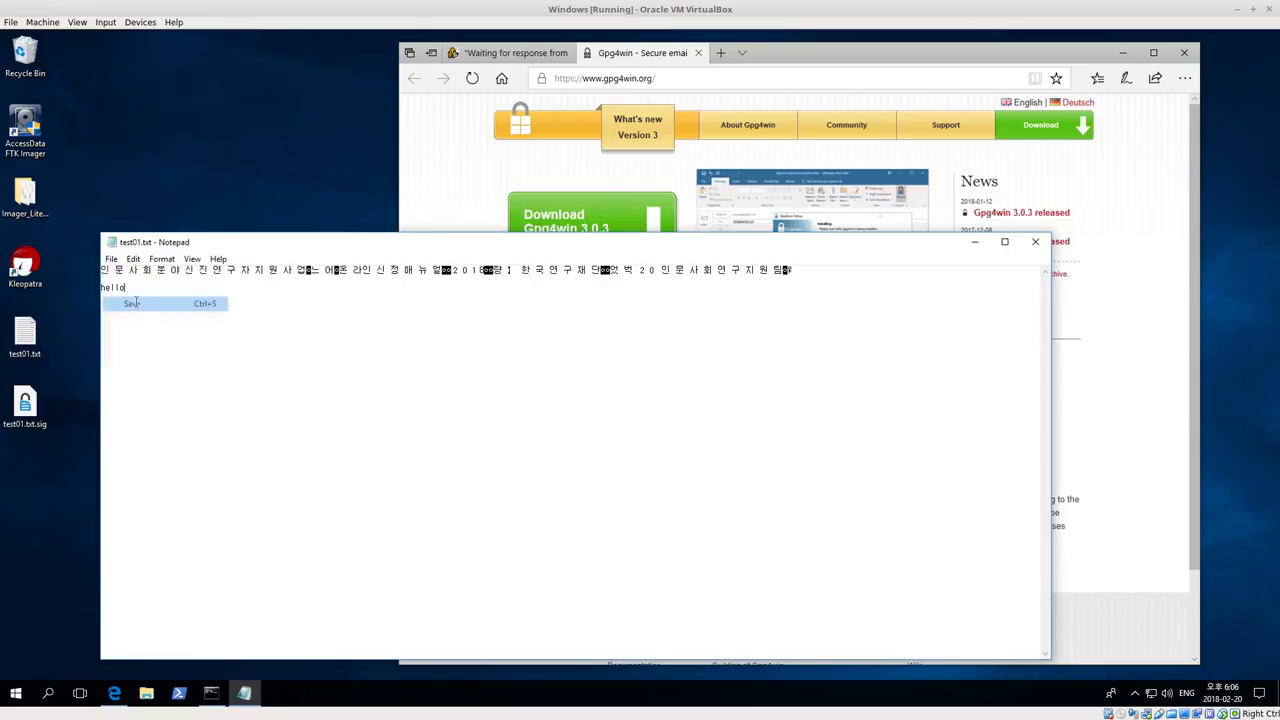
left_click(1035, 241)
Reopen test01.txt to confirm the 'hello' line was saved, close it, and relaunch Kleopatra
left_click(30, 345)
double_click(35, 352)
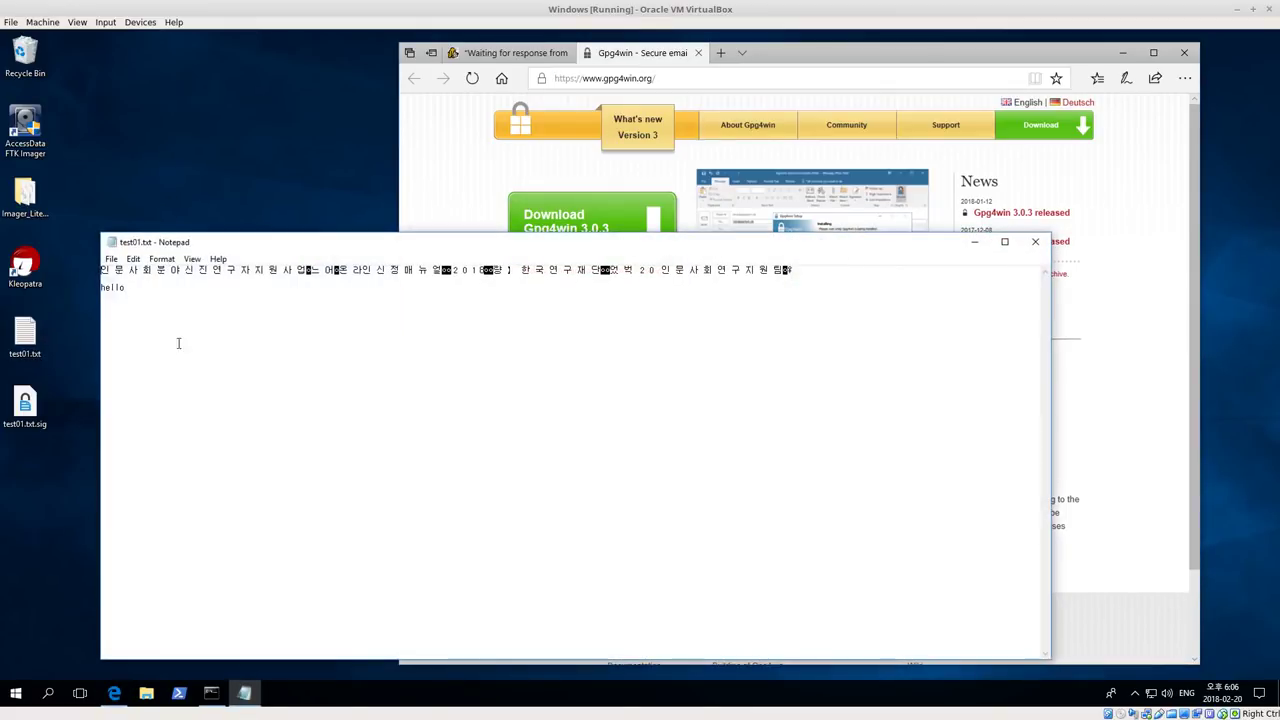
key("ctrl+a")
left_click(283, 366)
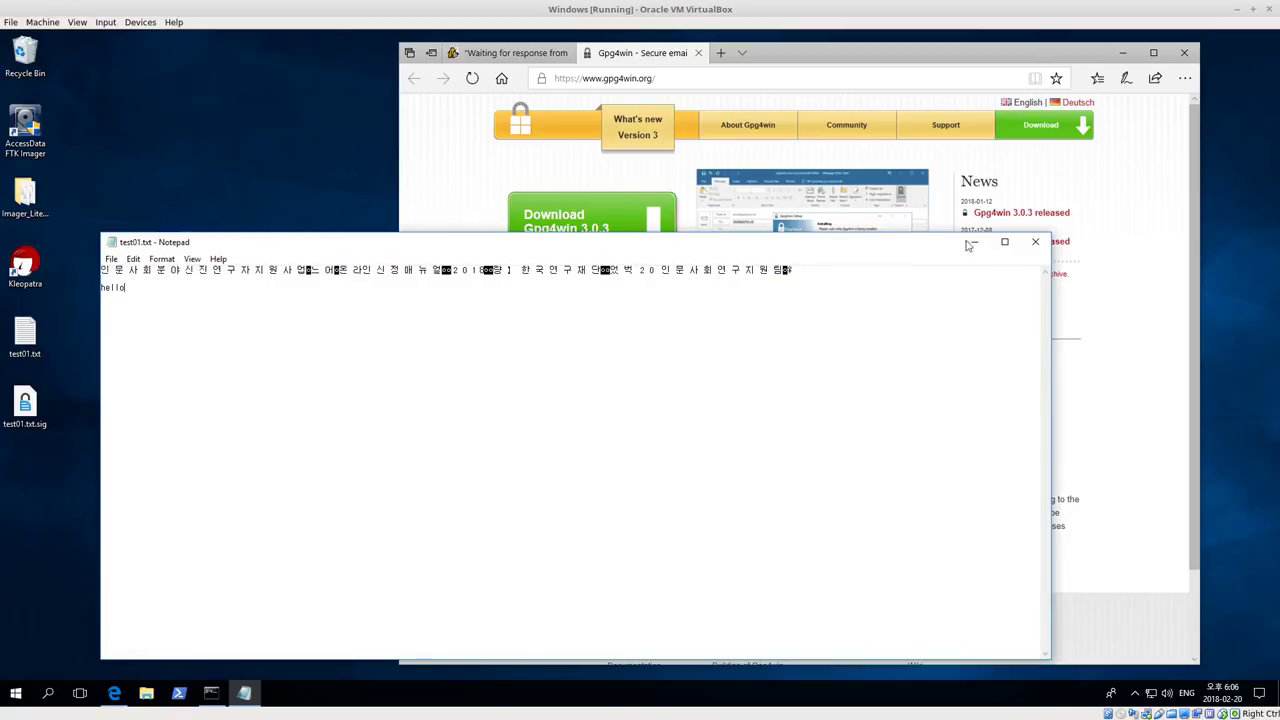
left_click(1035, 241)
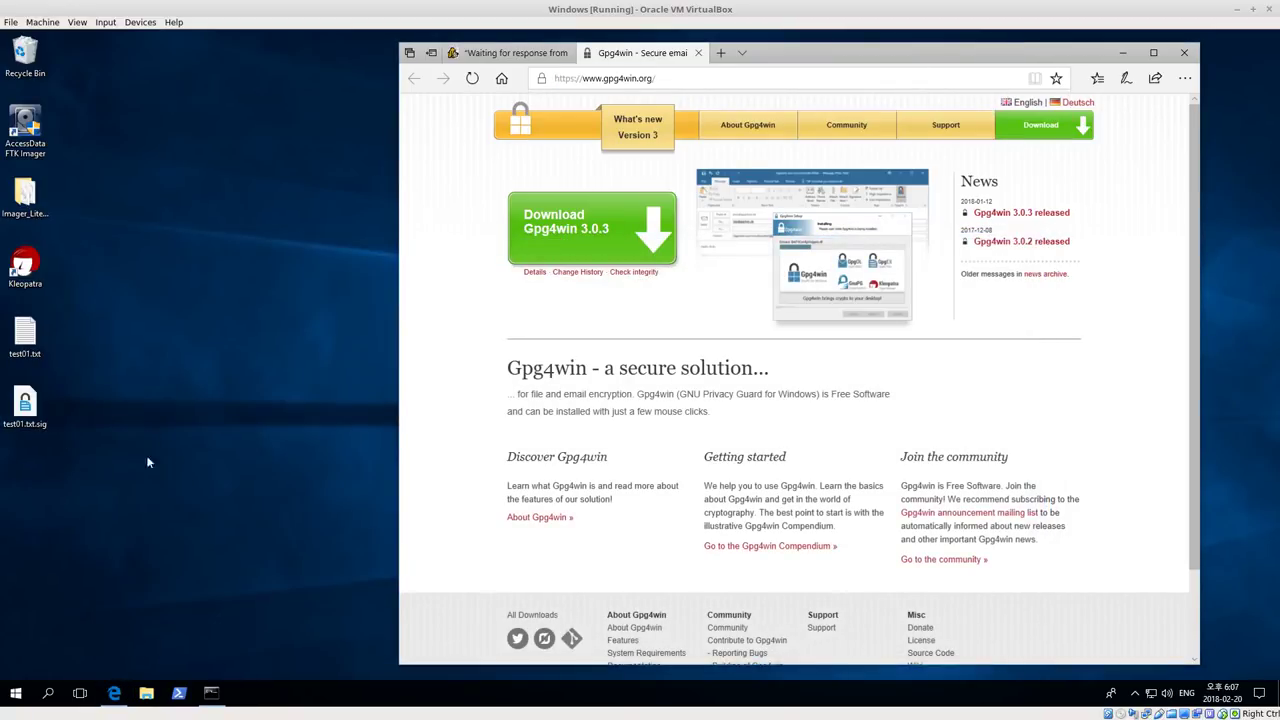
double_click(35, 278)
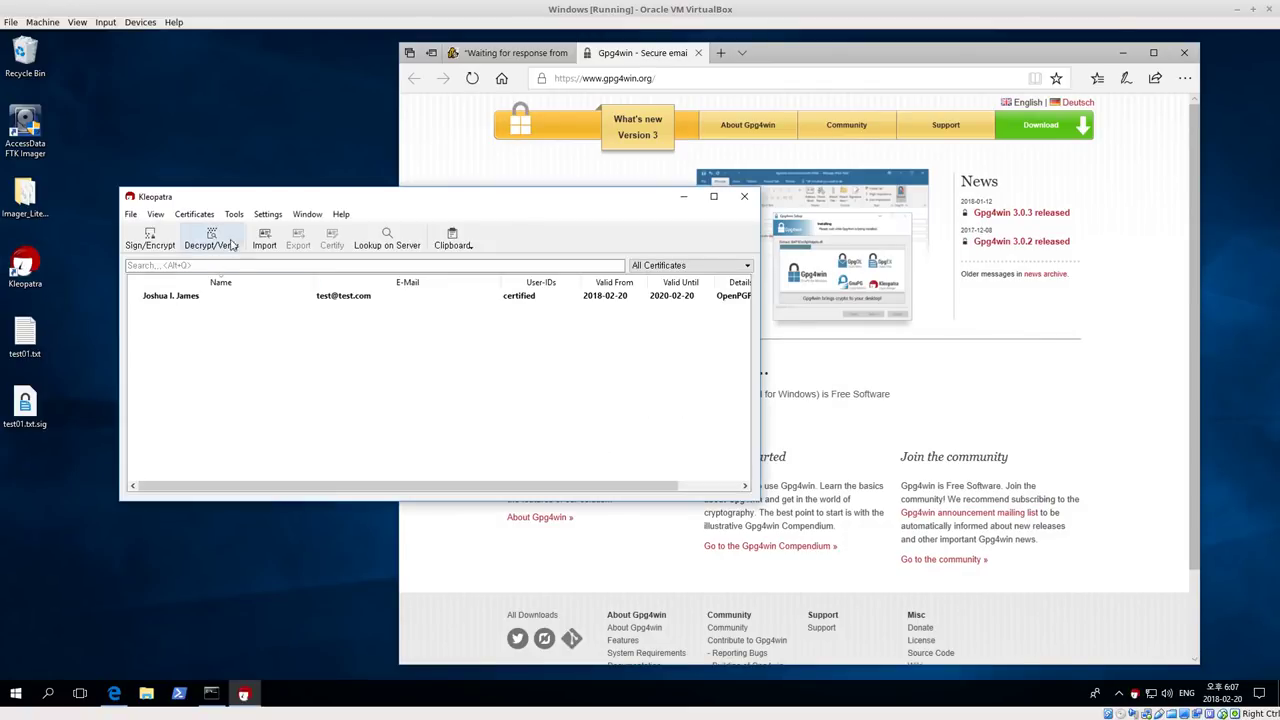
Verify the edited desktop test01.txt against test01.txt.sig; the result is an invalid, bad signature
left_click(222, 247)
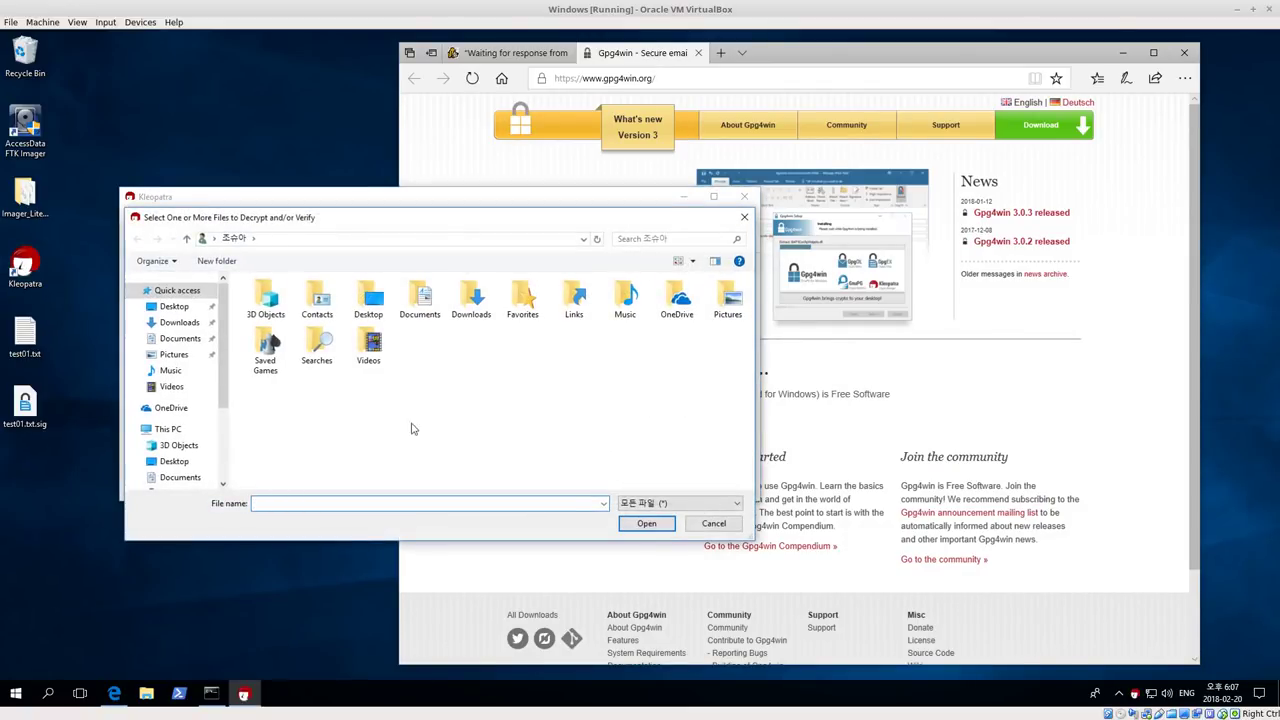
left_click(172, 306)
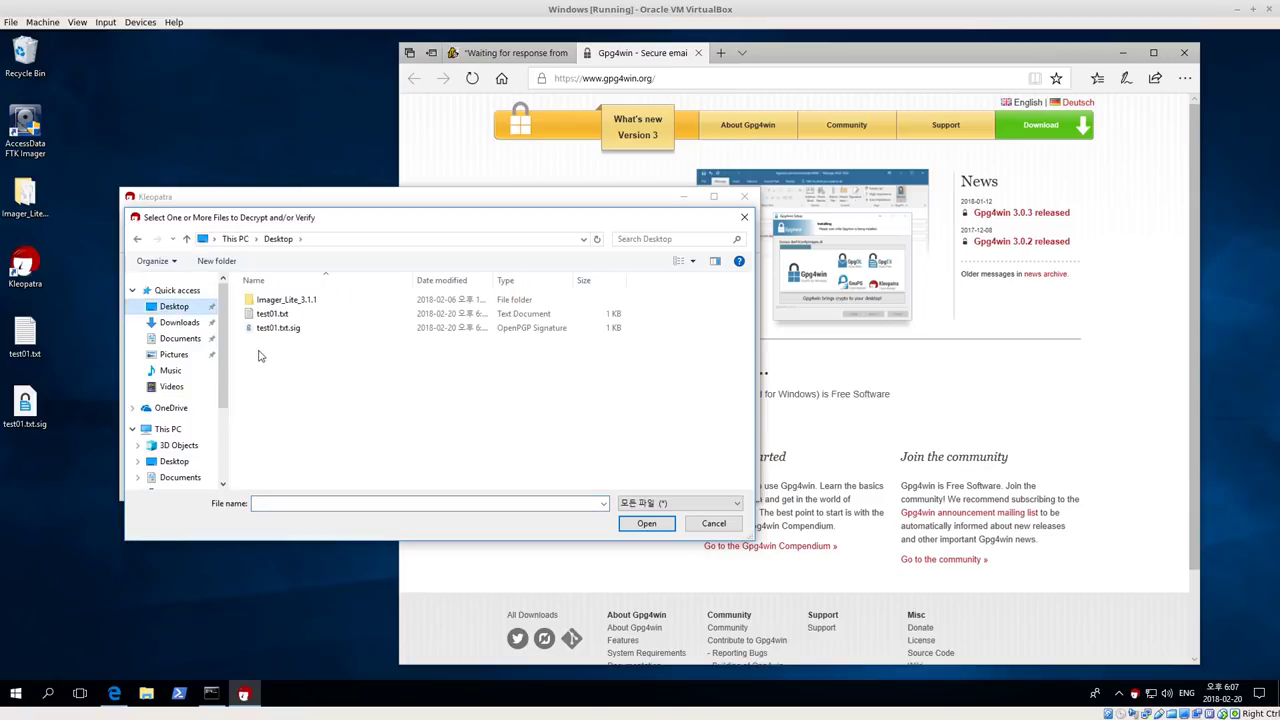
left_click(280, 328)
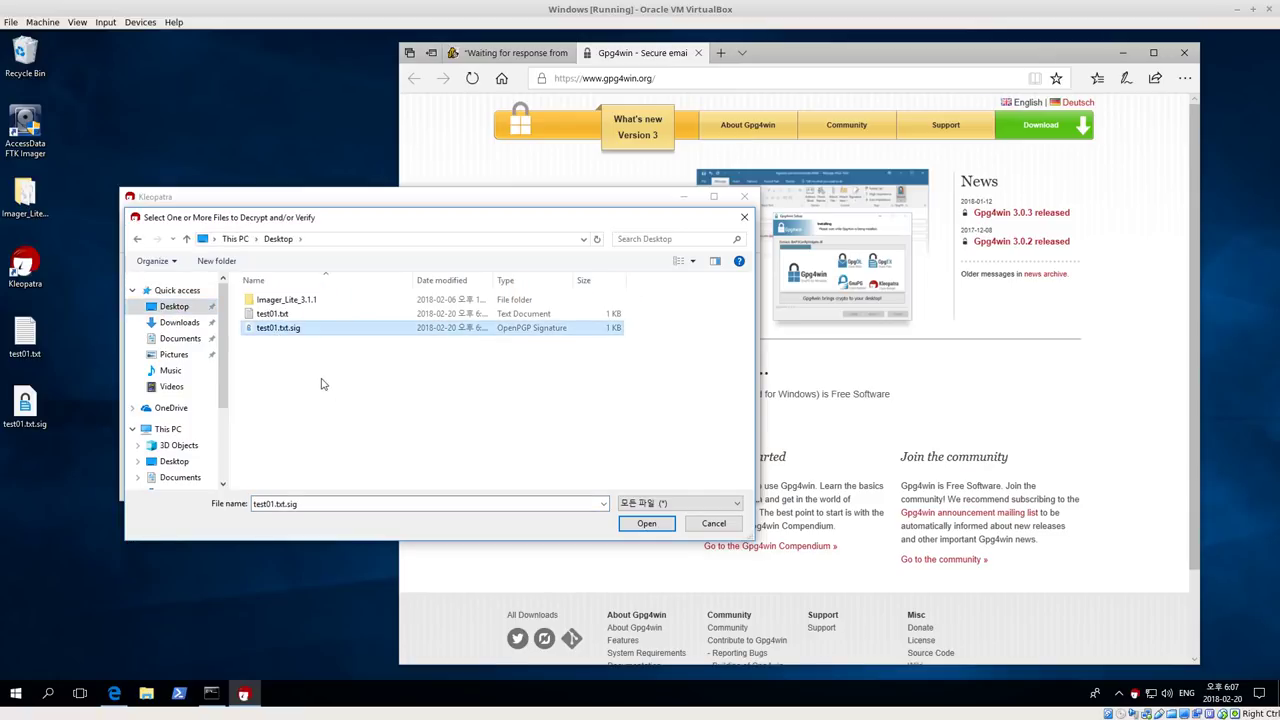
left_click(646, 524)
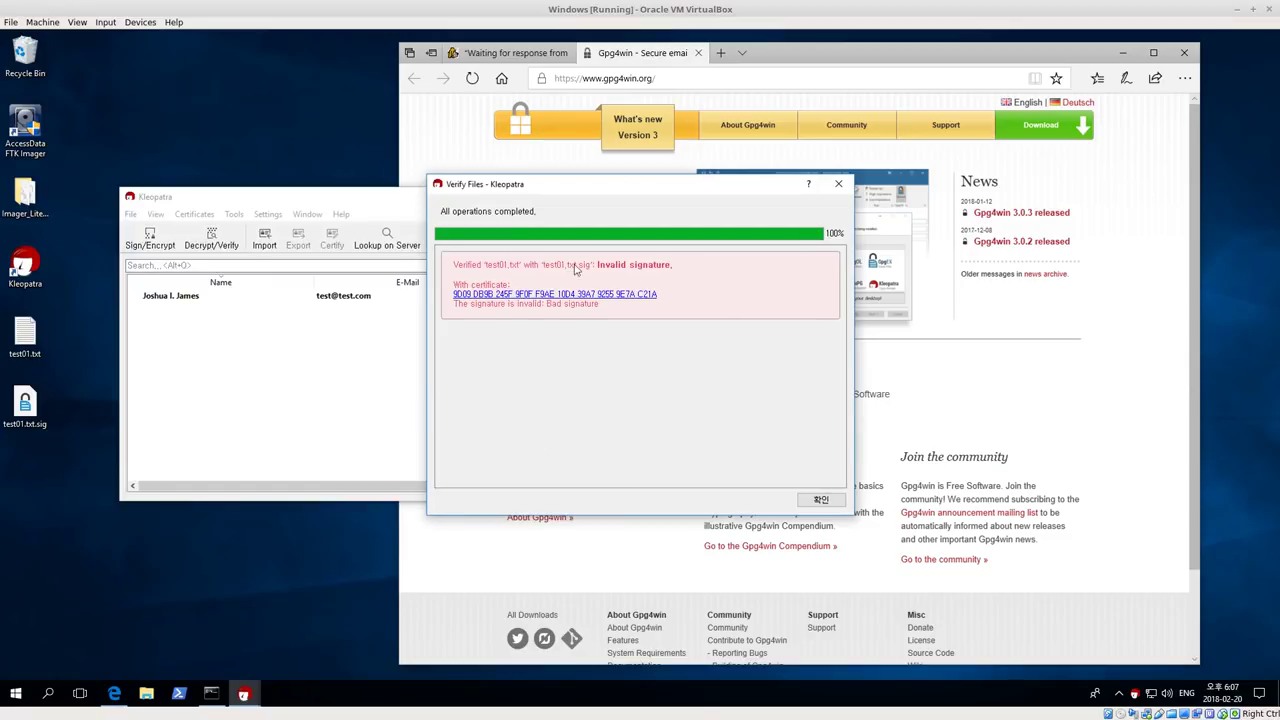
left_click(30, 330)
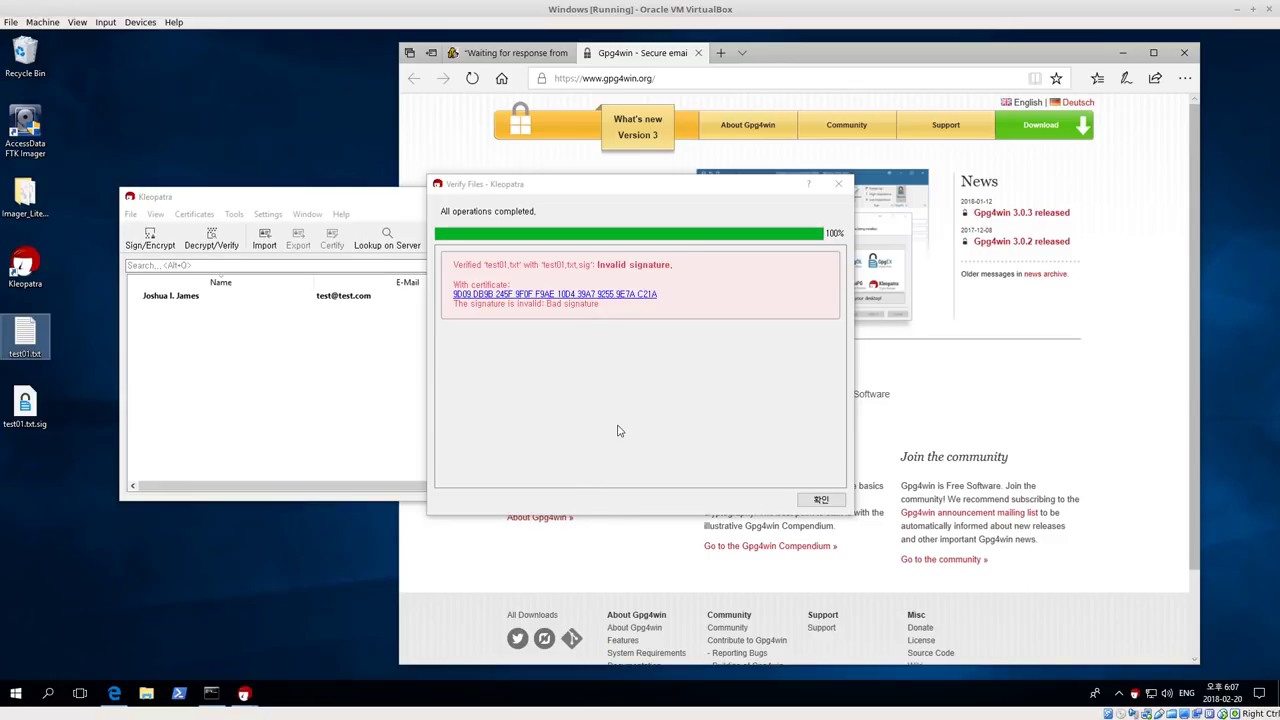
Close the failed verification result and export the certificate as an .asc file to the Desktop
left_click(839, 185)
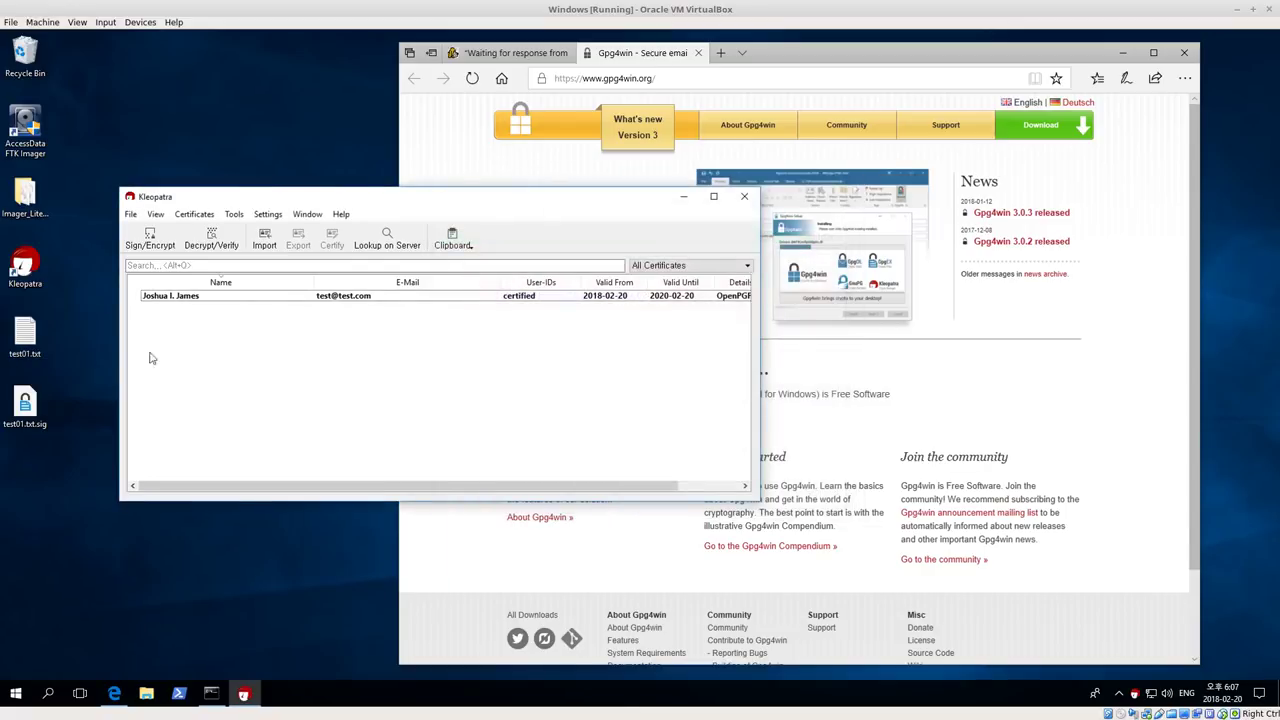
left_click_drag(285, 203, 308, 201)
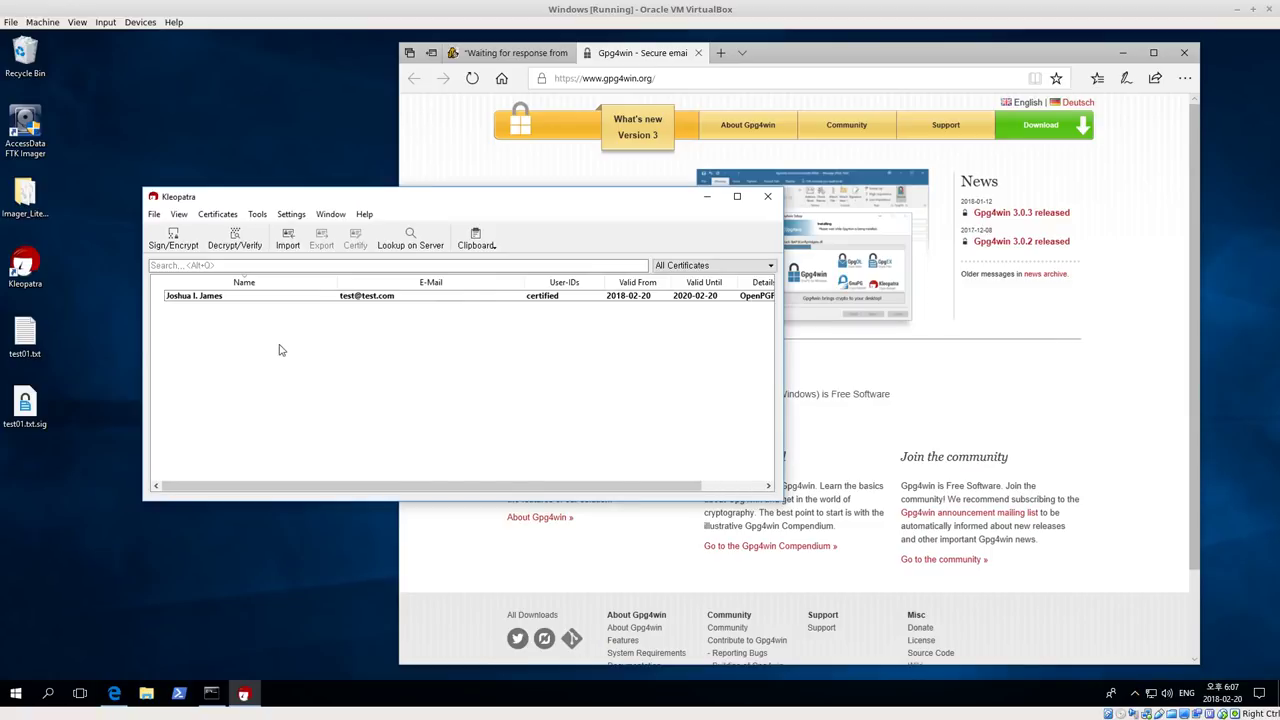
left_click(226, 298)
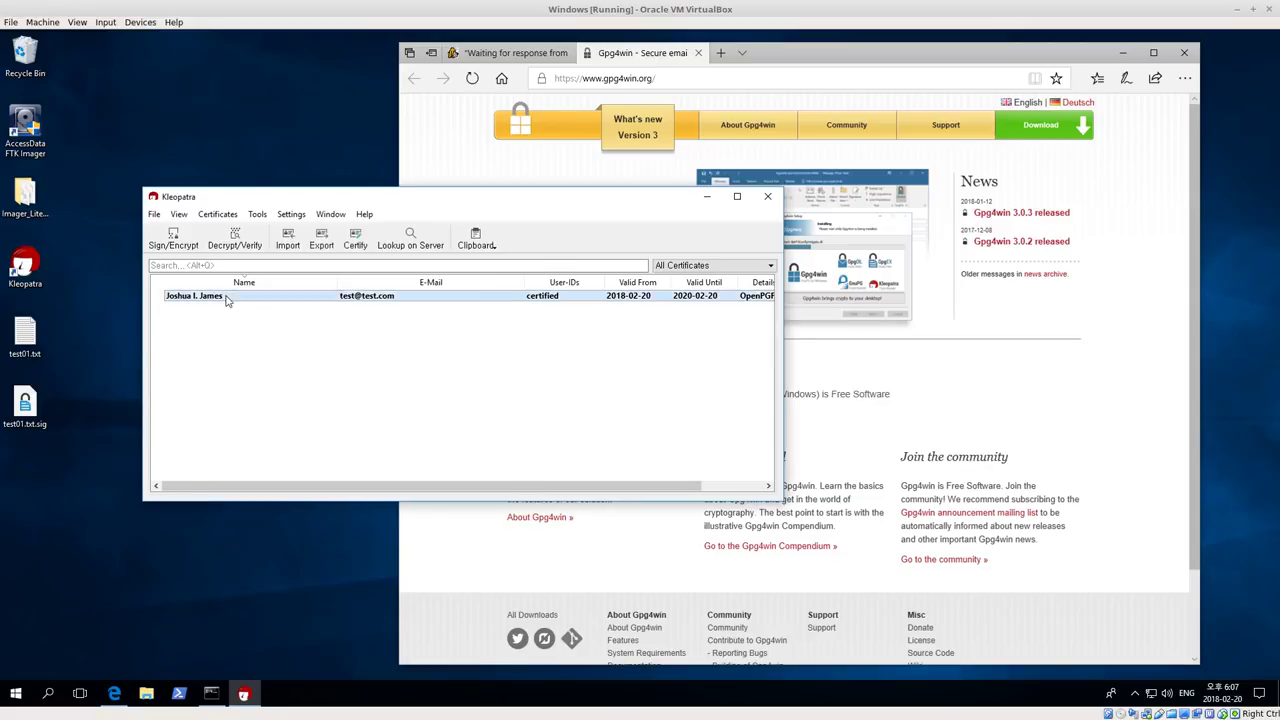
right_click(218, 298)
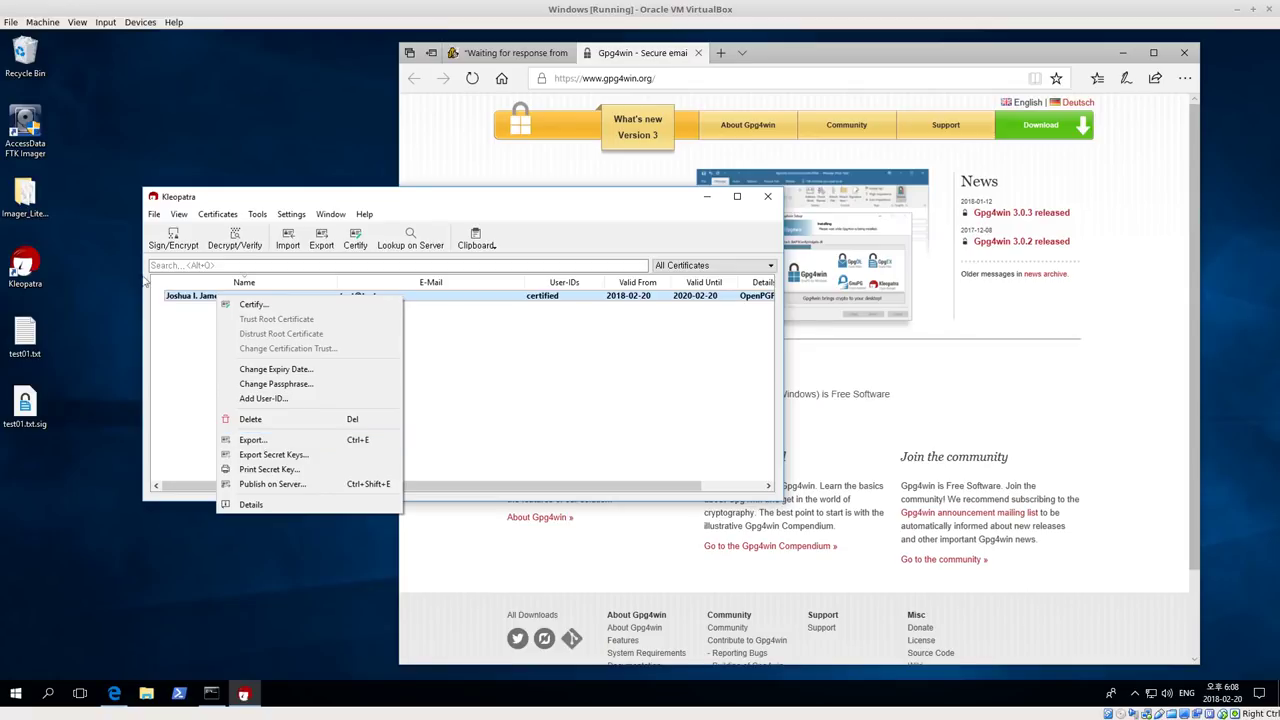
left_click(255, 440)
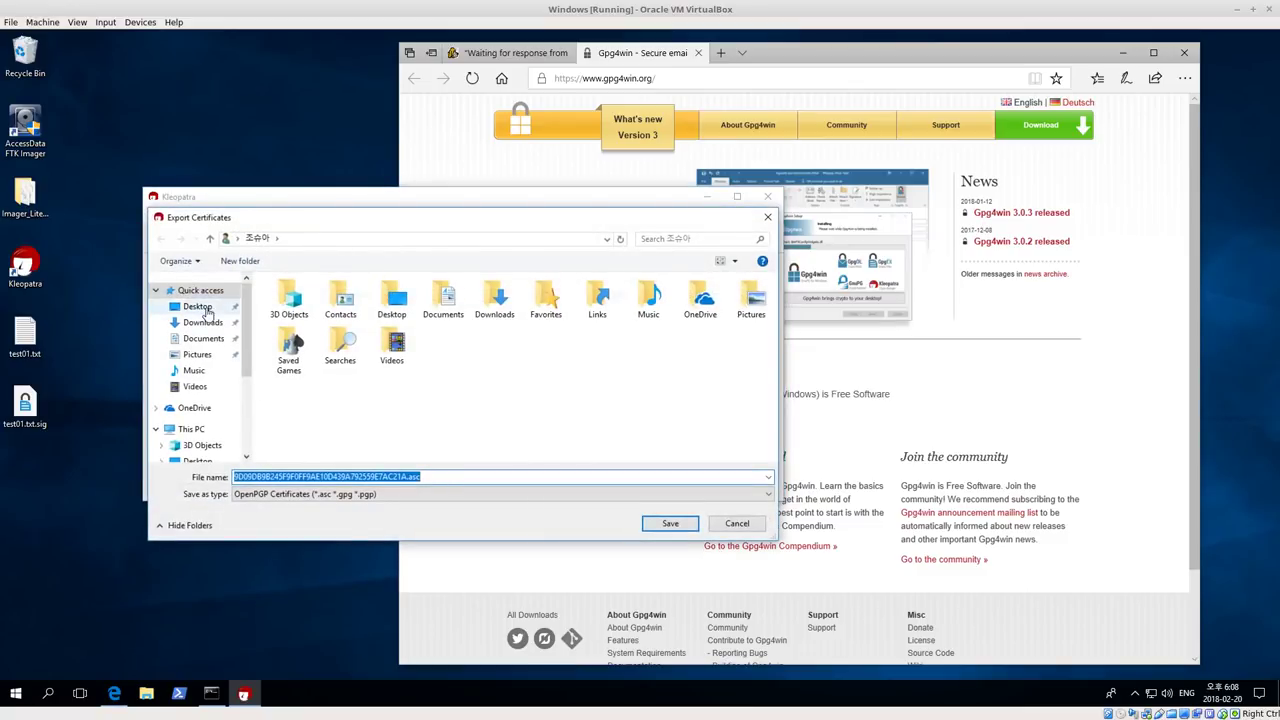
left_click(197, 306)
left_click(670, 525)
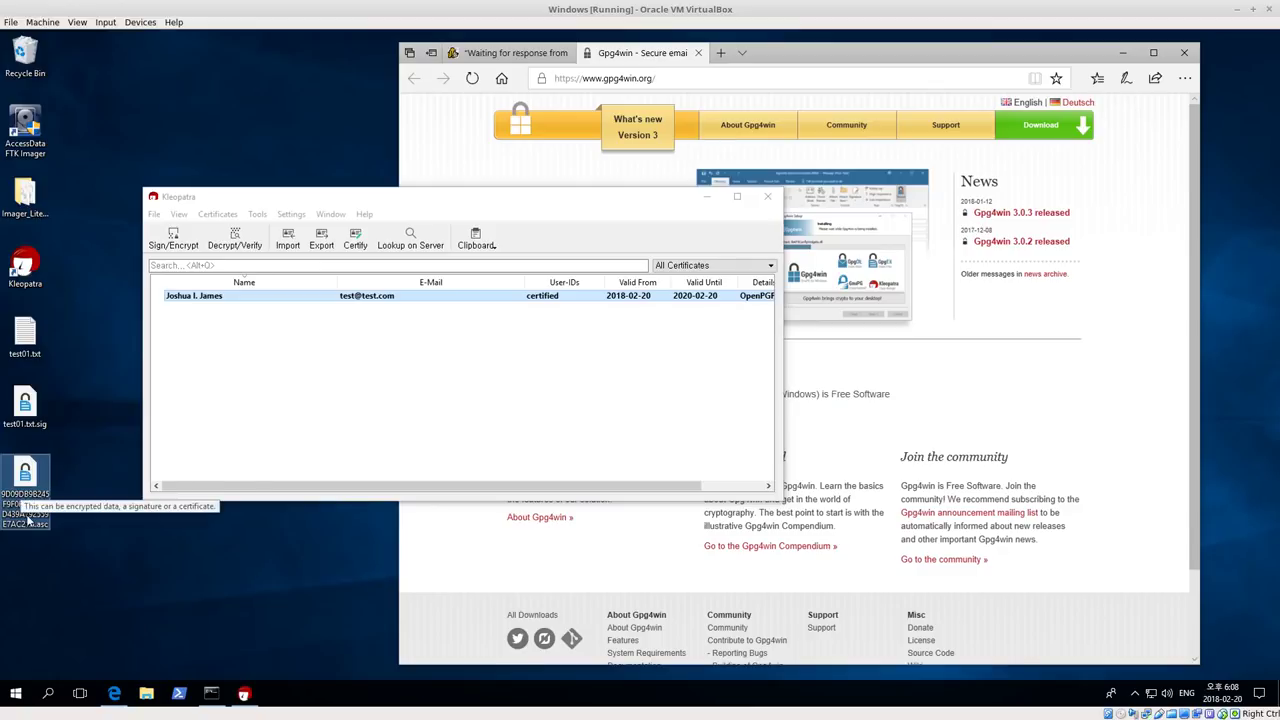
Bring Kleopatra back to the front and reselect its only certificate
left_click(26, 488)
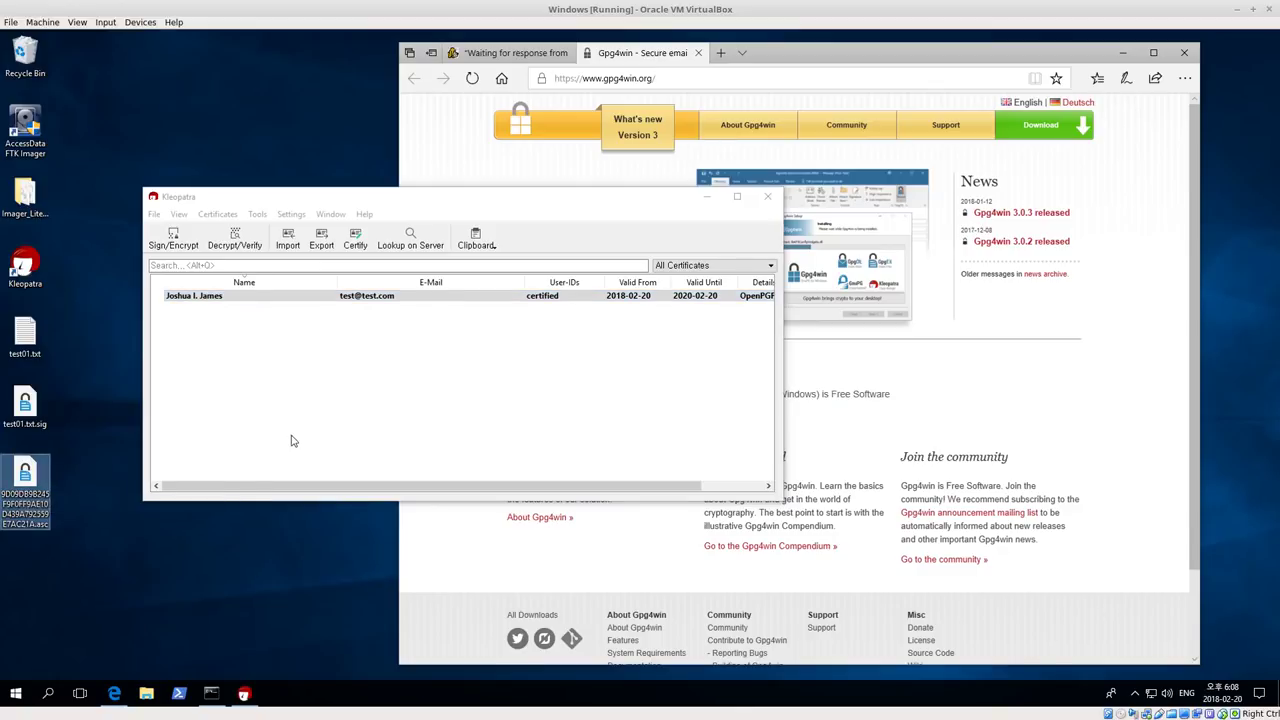
left_click(251, 390)
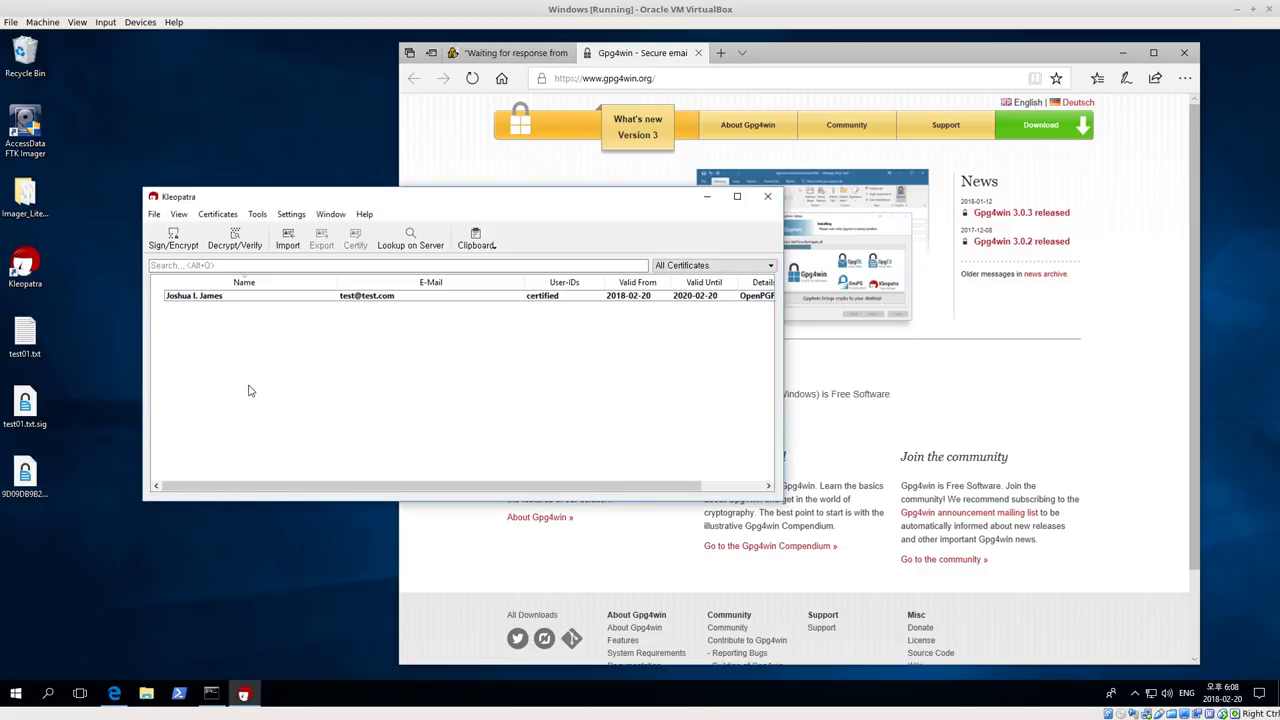
left_click(224, 299)
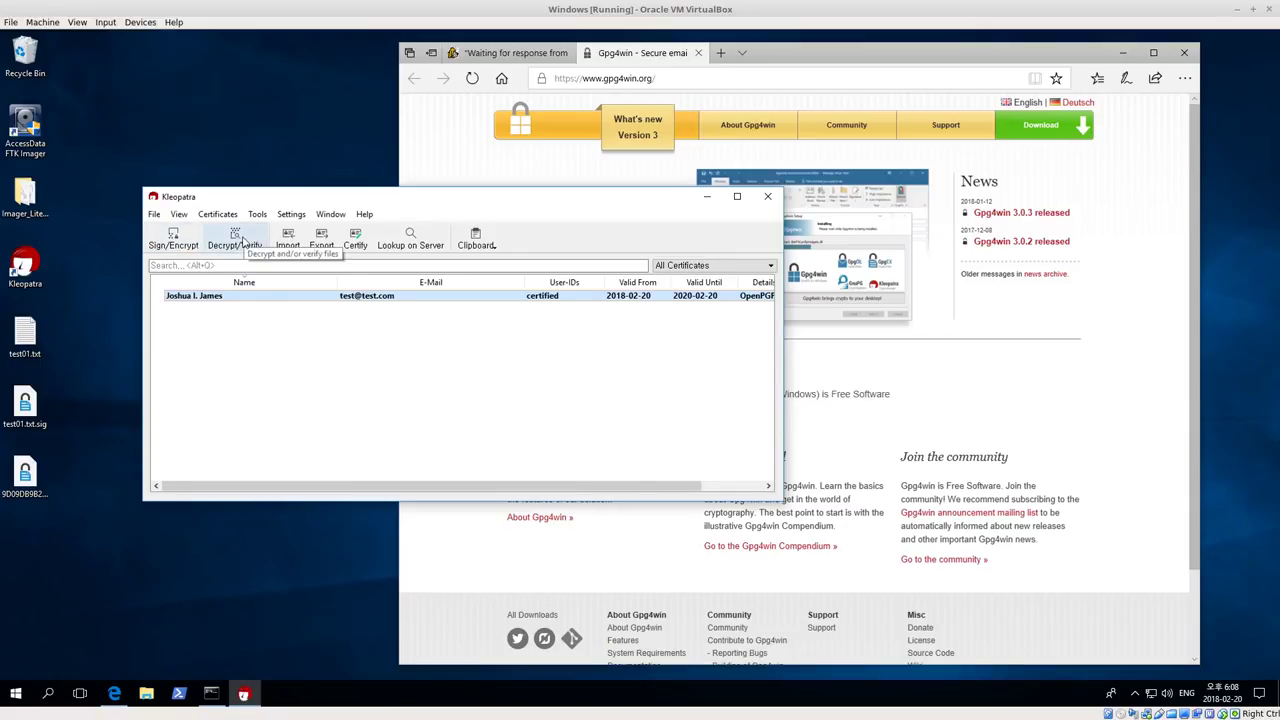
left_click(268, 374)
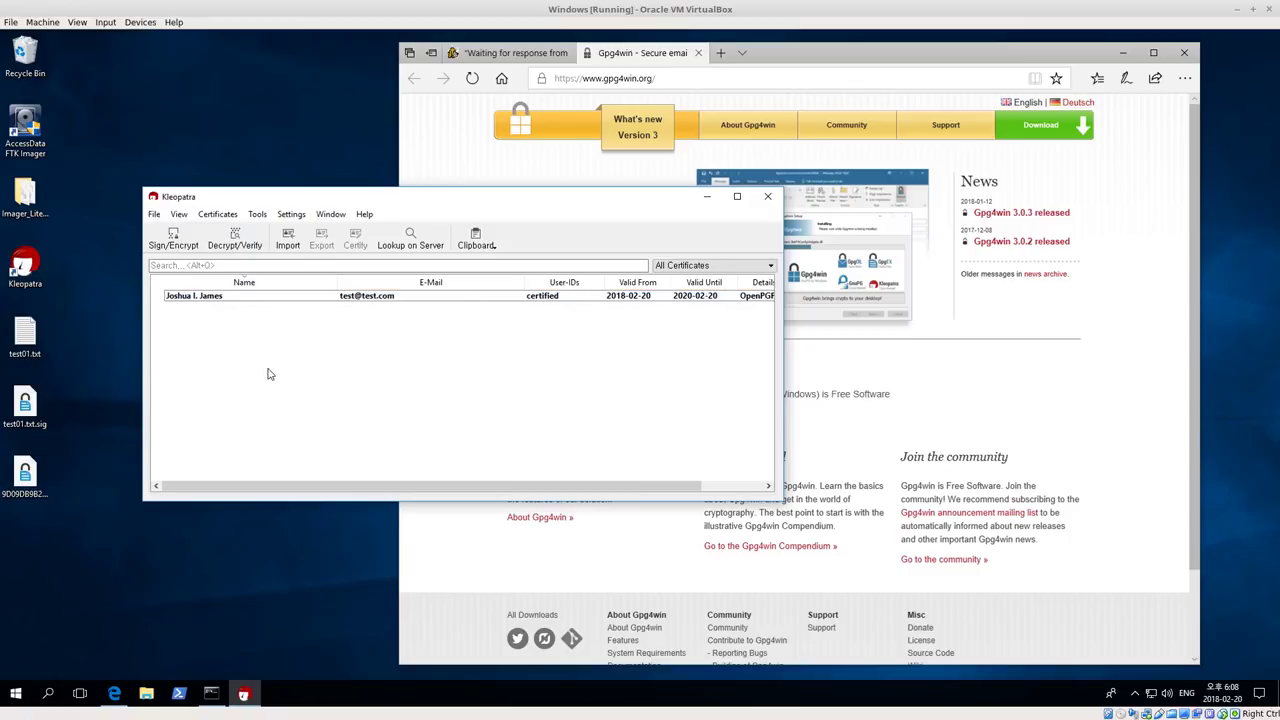
left_click(492, 240)
left_click(331, 420)
right_click(300, 300)
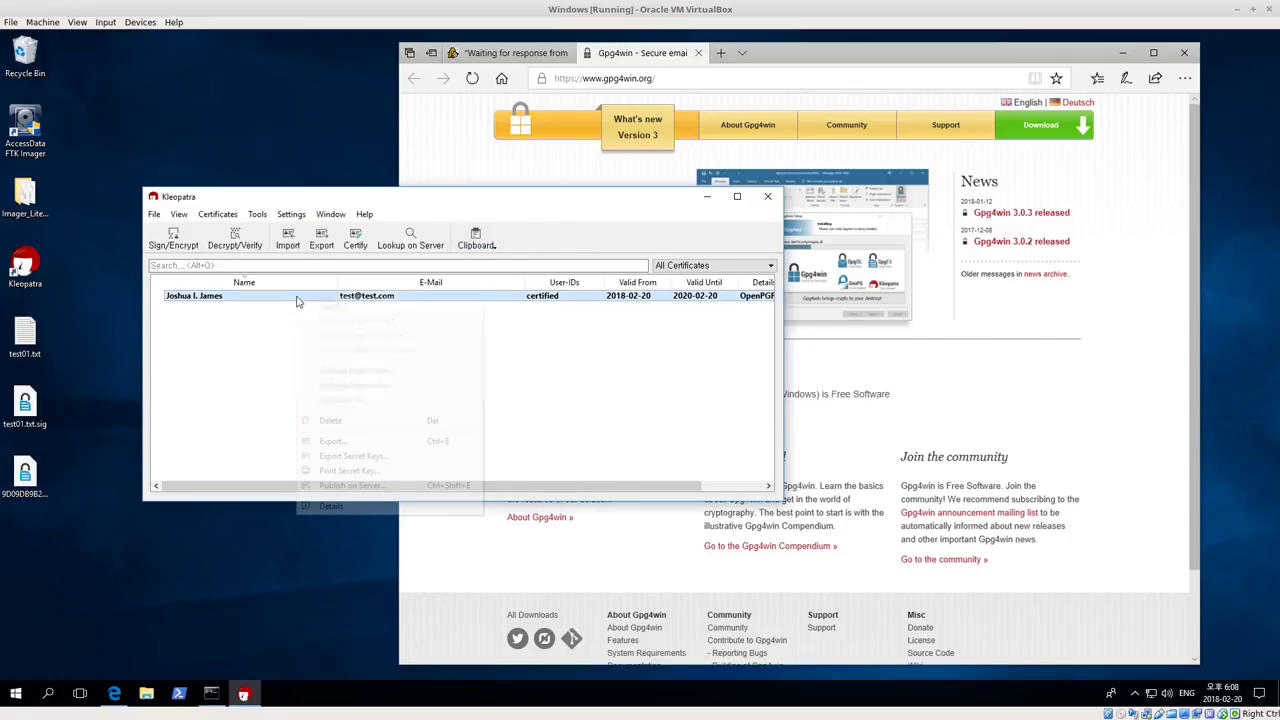
left_click(354, 456)
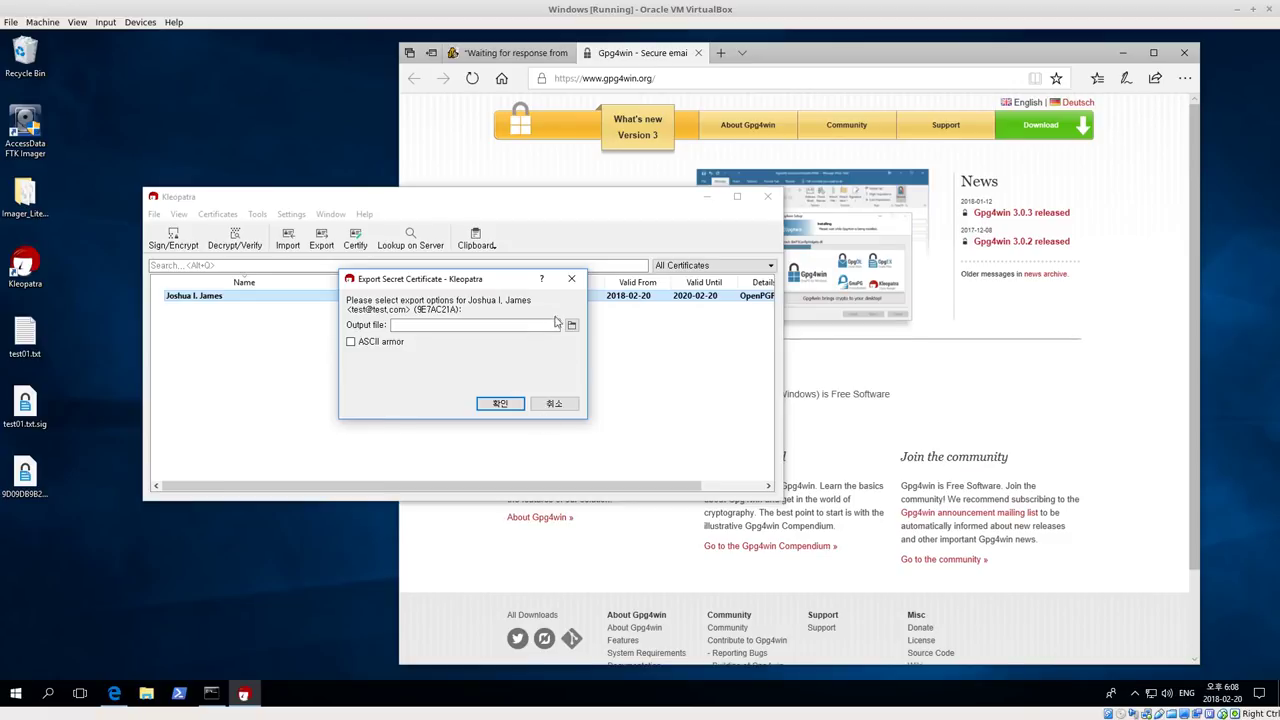
left_click(571, 281)
left_click(330, 353)
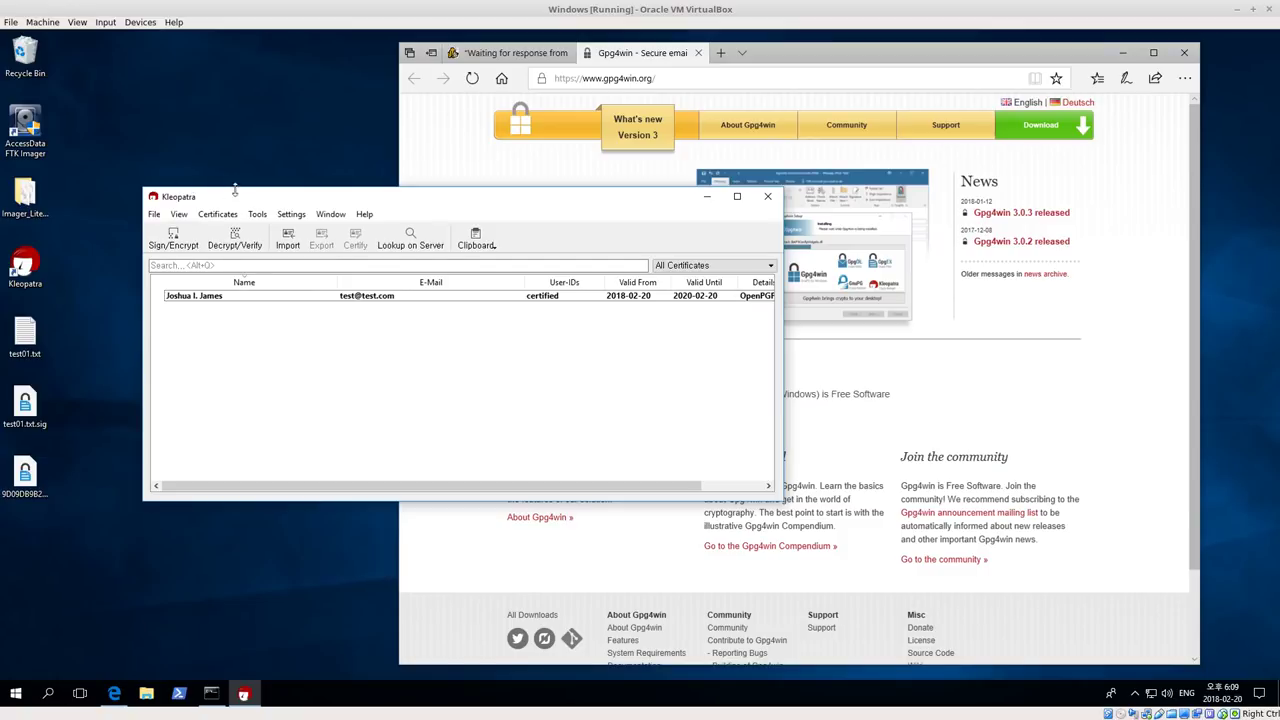
Clear the Edge window away past its download and tab prompts, repositioning Kleopatra up and right
left_click_drag(250, 198, 242, 198)
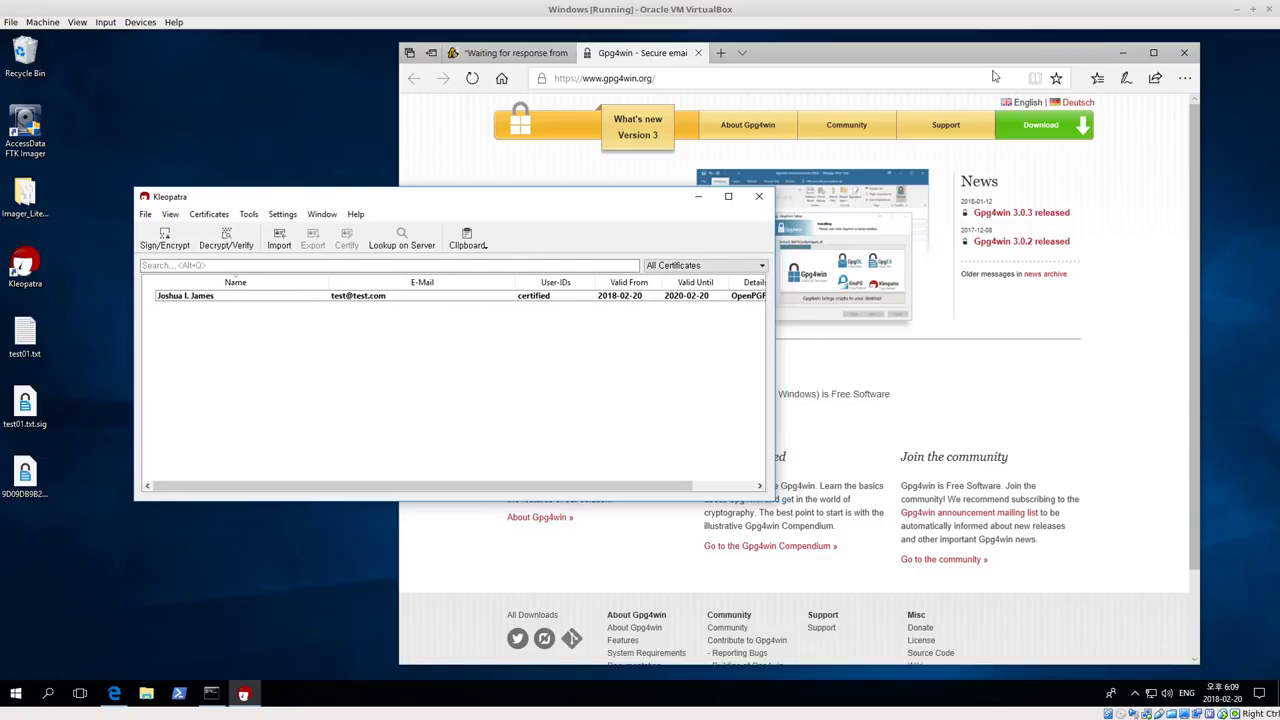
left_click(1184, 52)
left_click(771, 389)
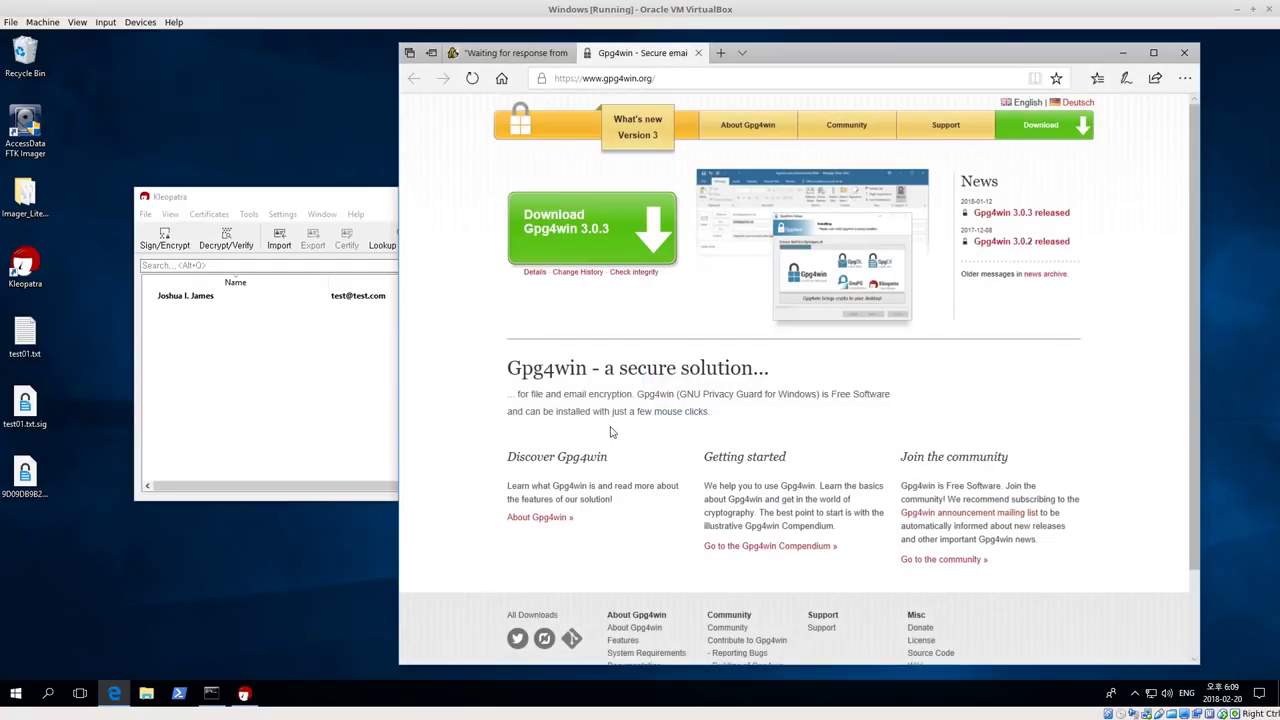
left_click(862, 398)
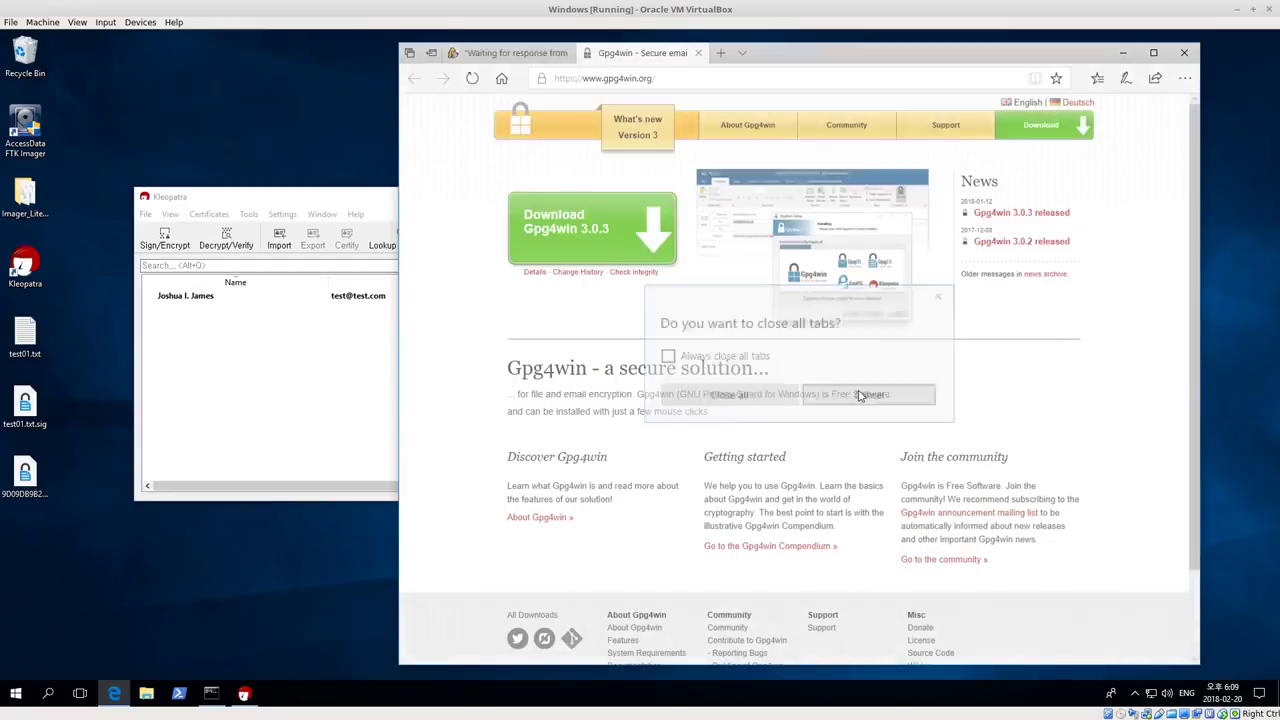
left_click(1124, 54)
left_click_drag(471, 203, 508, 146)
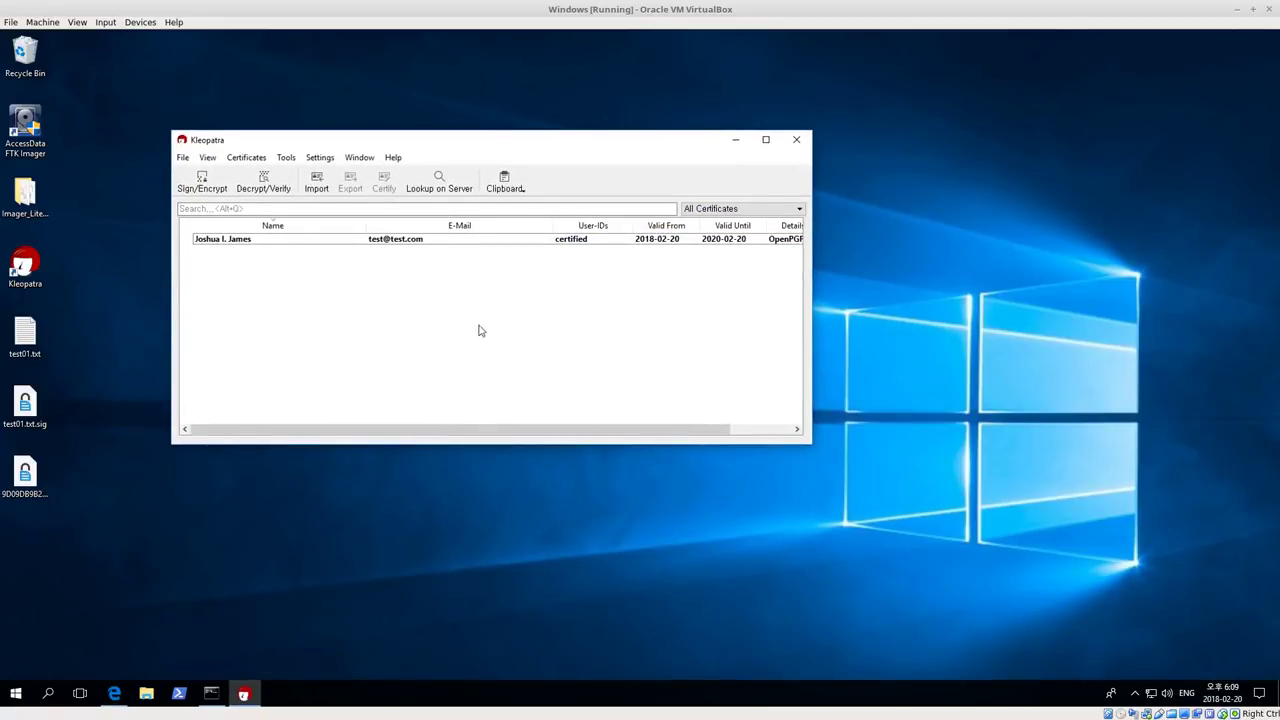
Run gpg --list-keys in Command Prompt to list the stored GPG keys
left_click(211, 693)
left_click(385, 400)
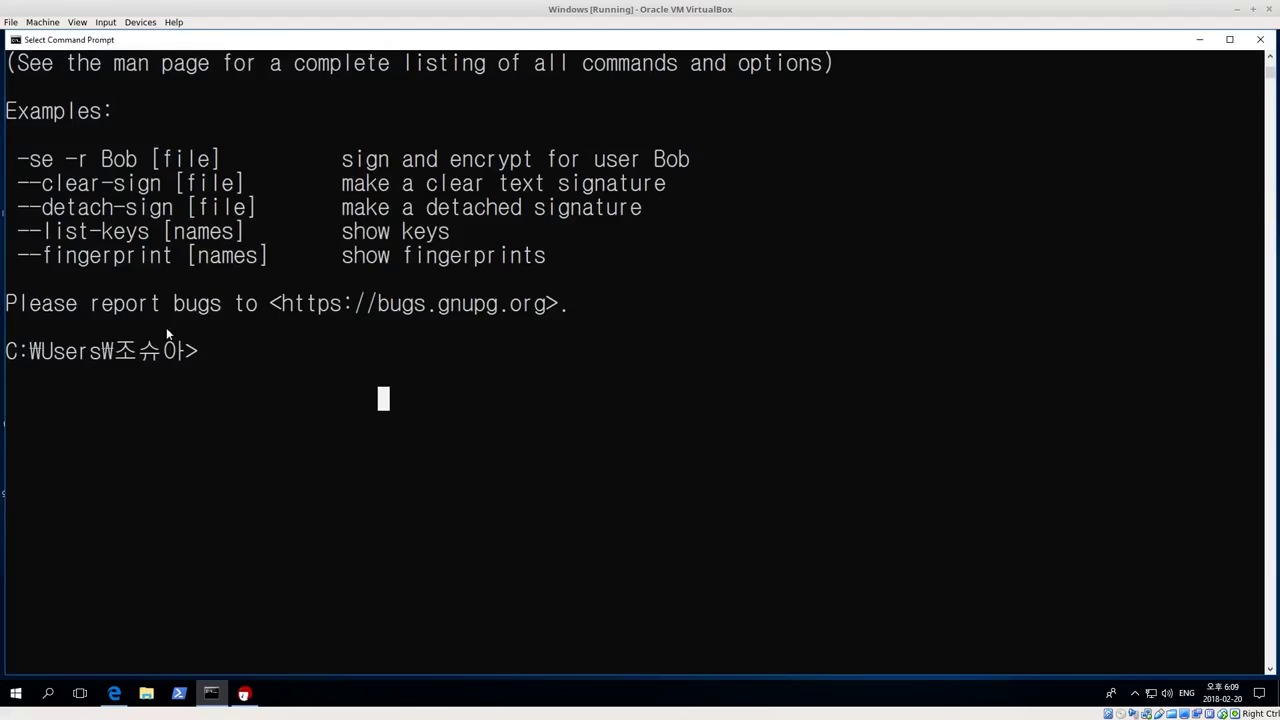
scroll(364, 369, "up", 4)
scroll(364, 375, "down", 4)
scroll(364, 375, "down", 1)
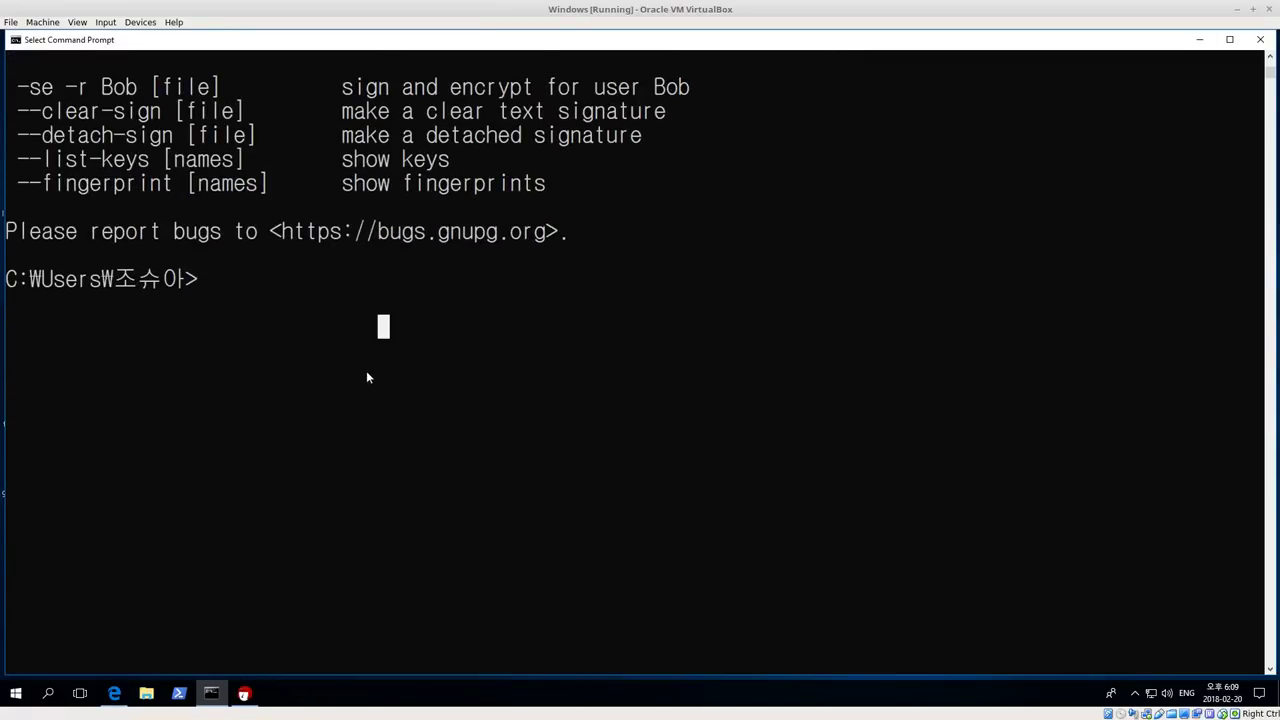
scroll(366, 374, "up", 1)
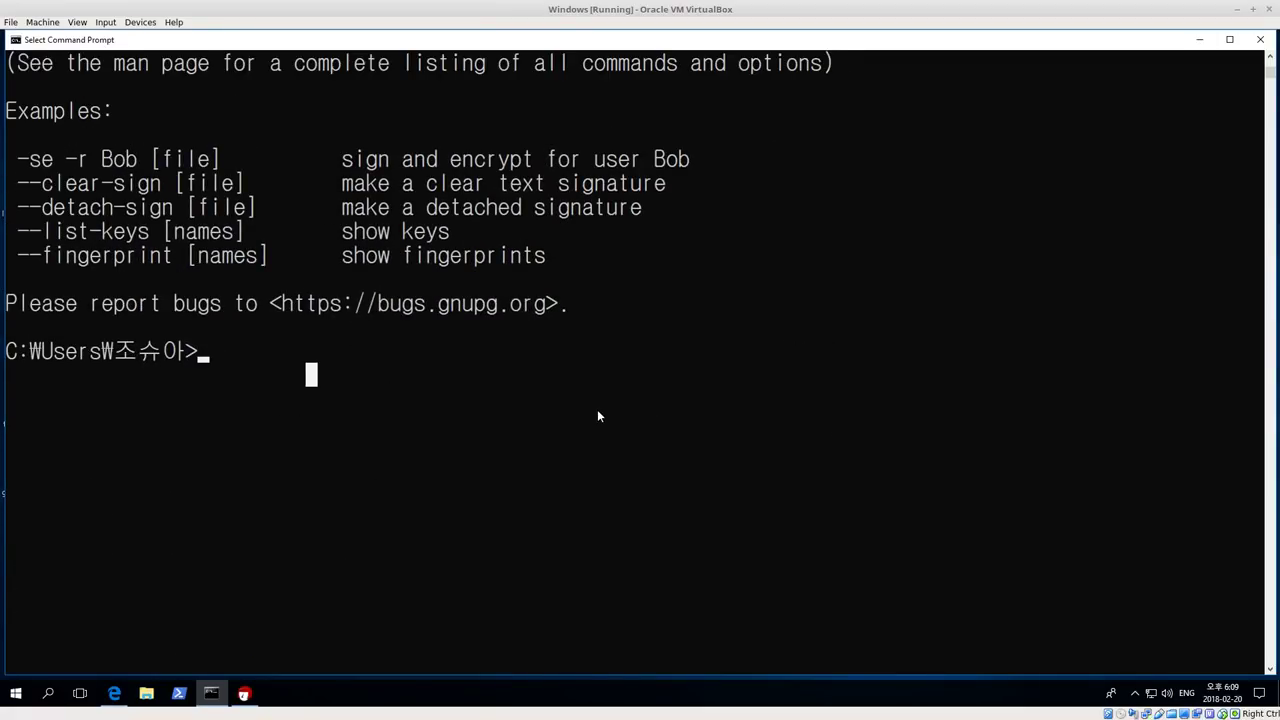
type("gpgp")
key("BackSpace")
key("BackSpace")
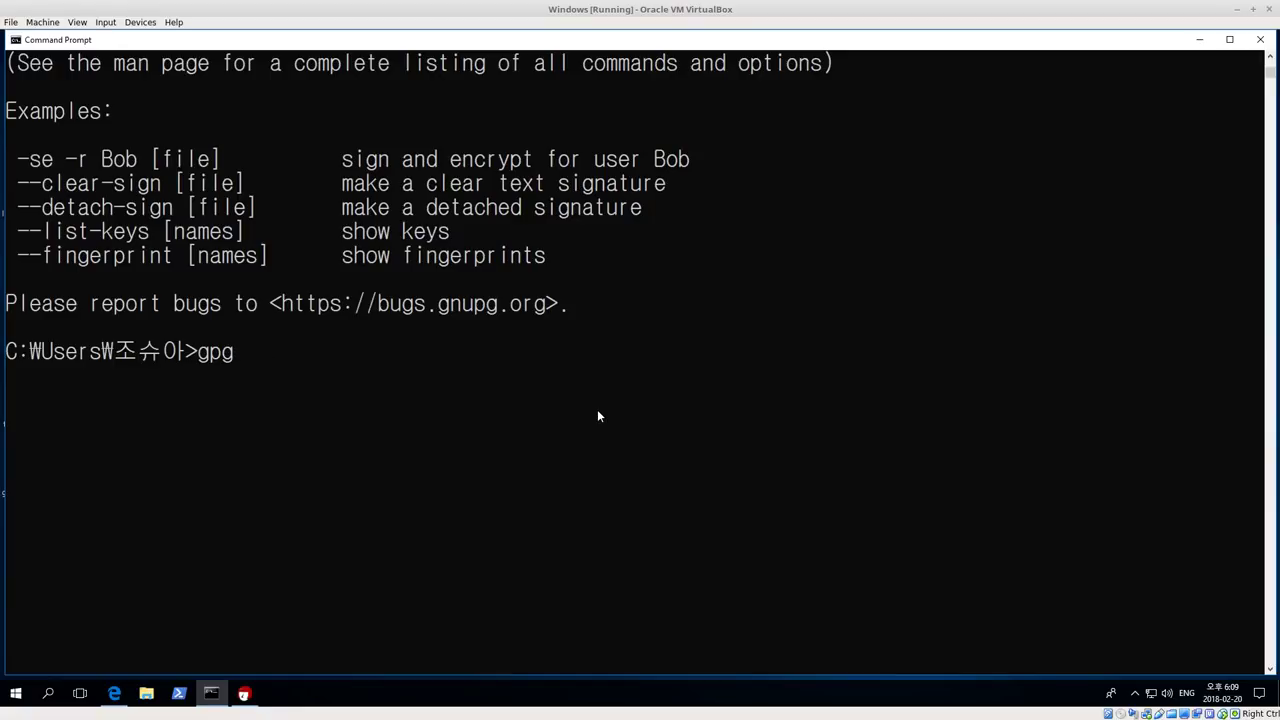
type("--list-keys")
key("Return")
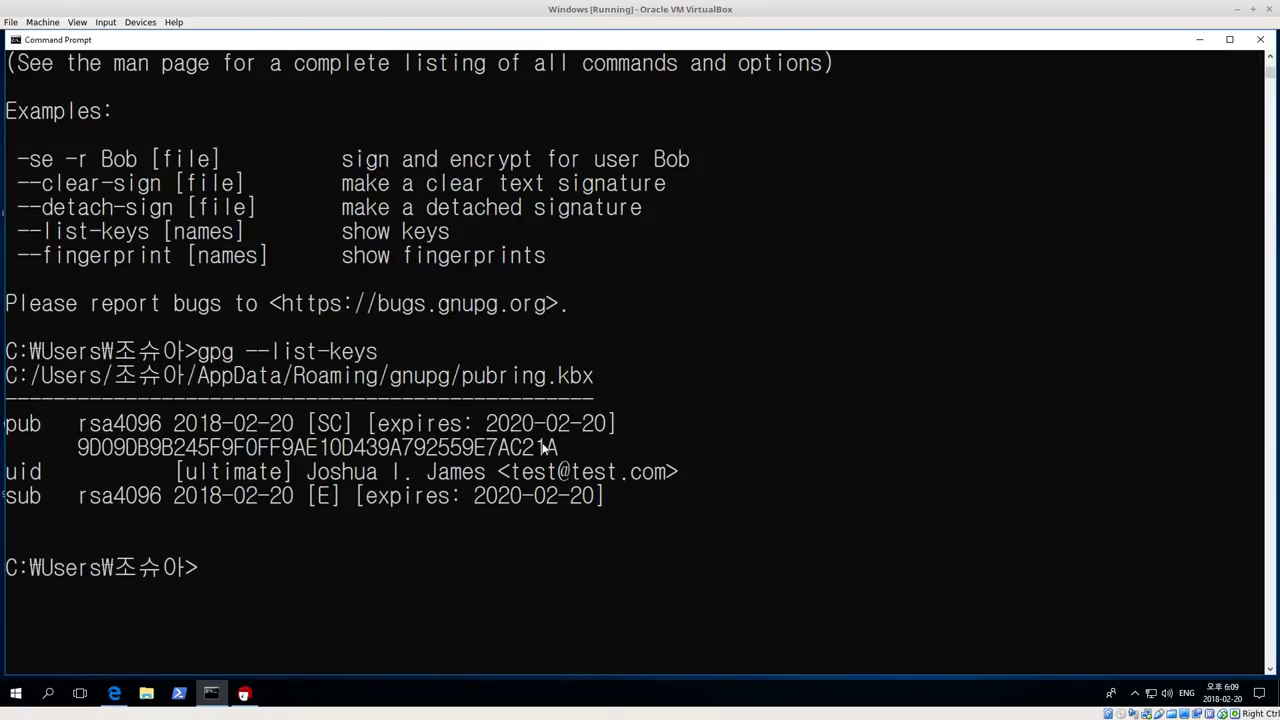
Highlight the rsa4096 key's fingerprint and listing lines, then exit the console
left_click_drag(559, 447, 377, 447)
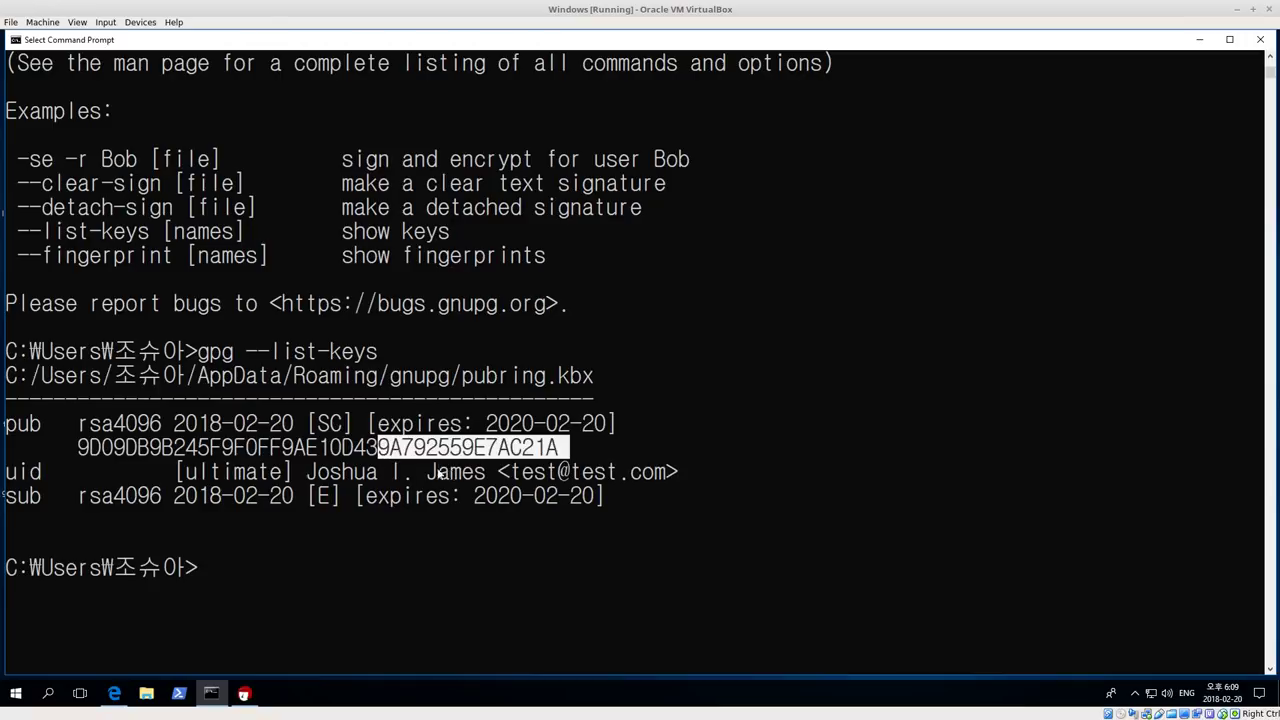
left_click(440, 472)
left_click_drag(643, 520, 5, 423)
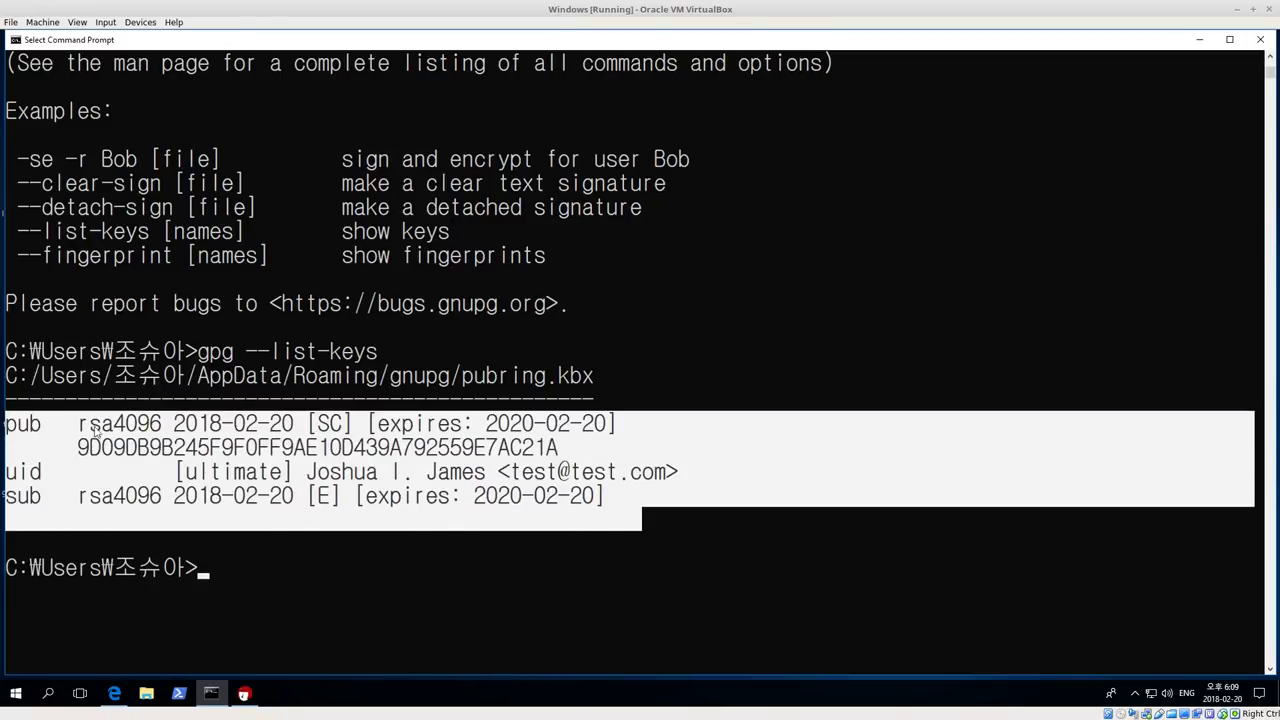
left_click(527, 423)
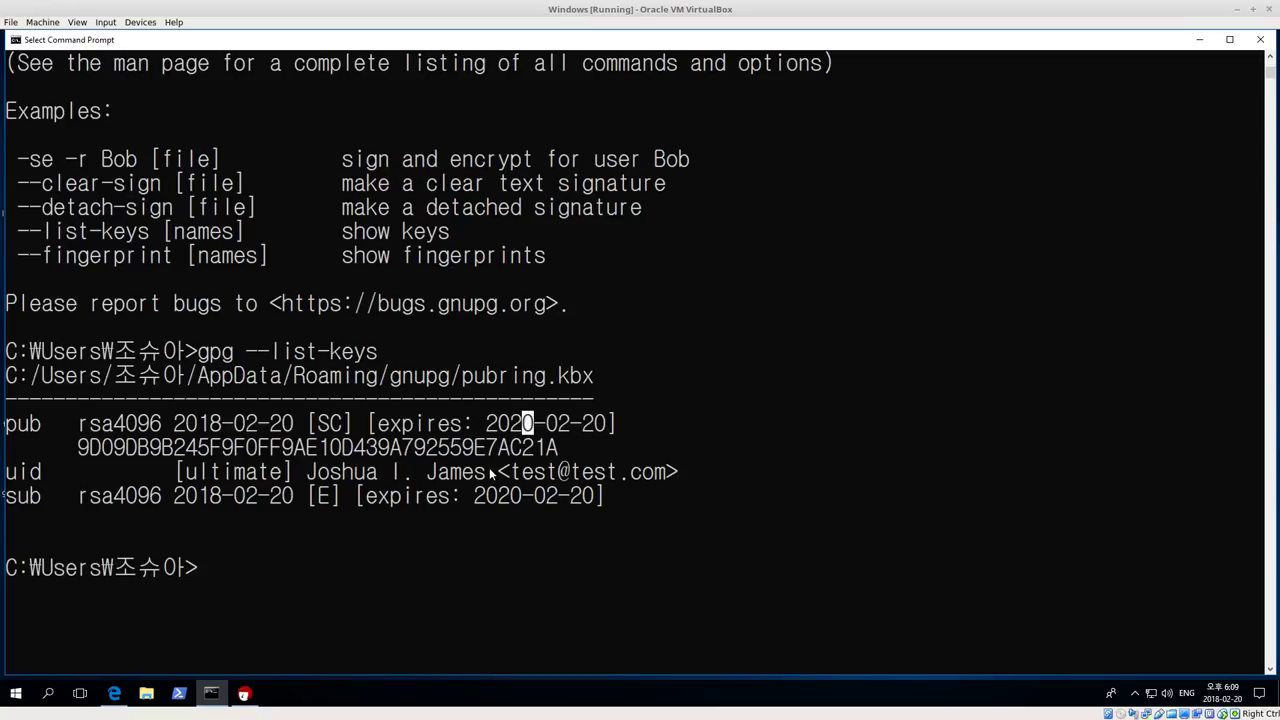
type("exit")
key("Return")
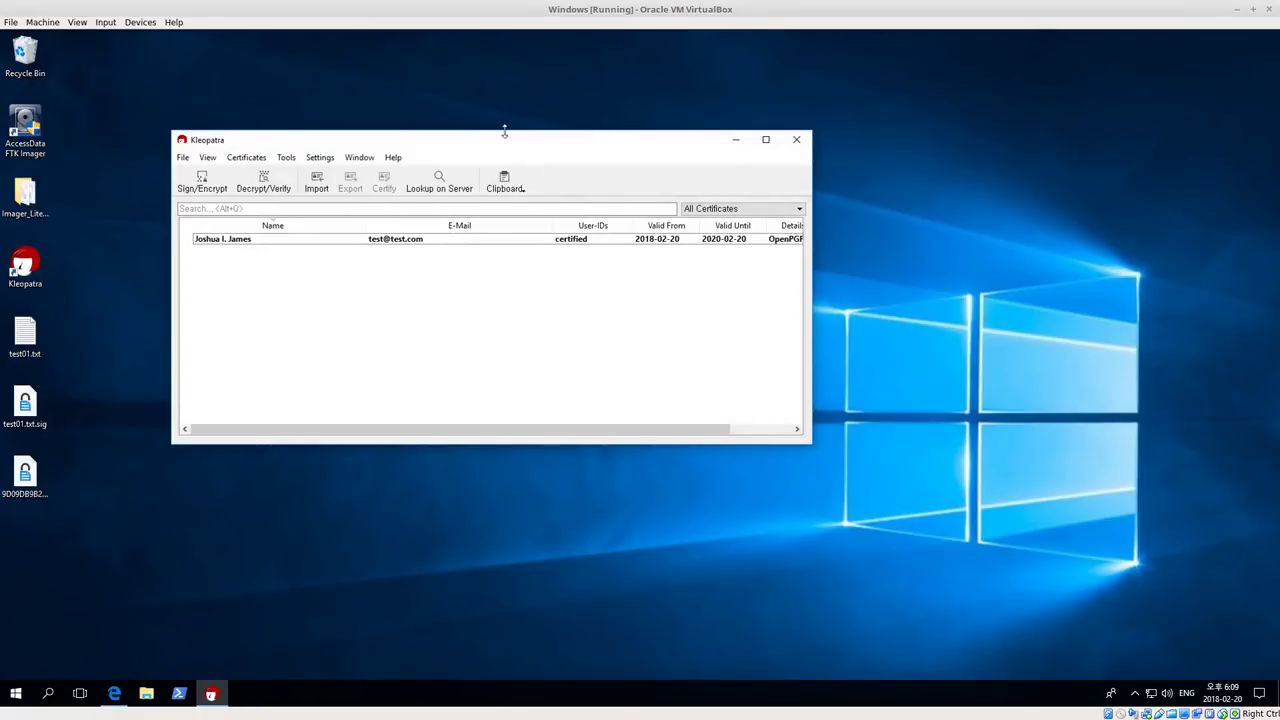
Shift Kleopatra slightly left and widen it to show the Details and Key-ID (9E7AC21A) columns
left_click_drag(471, 140, 460, 138)
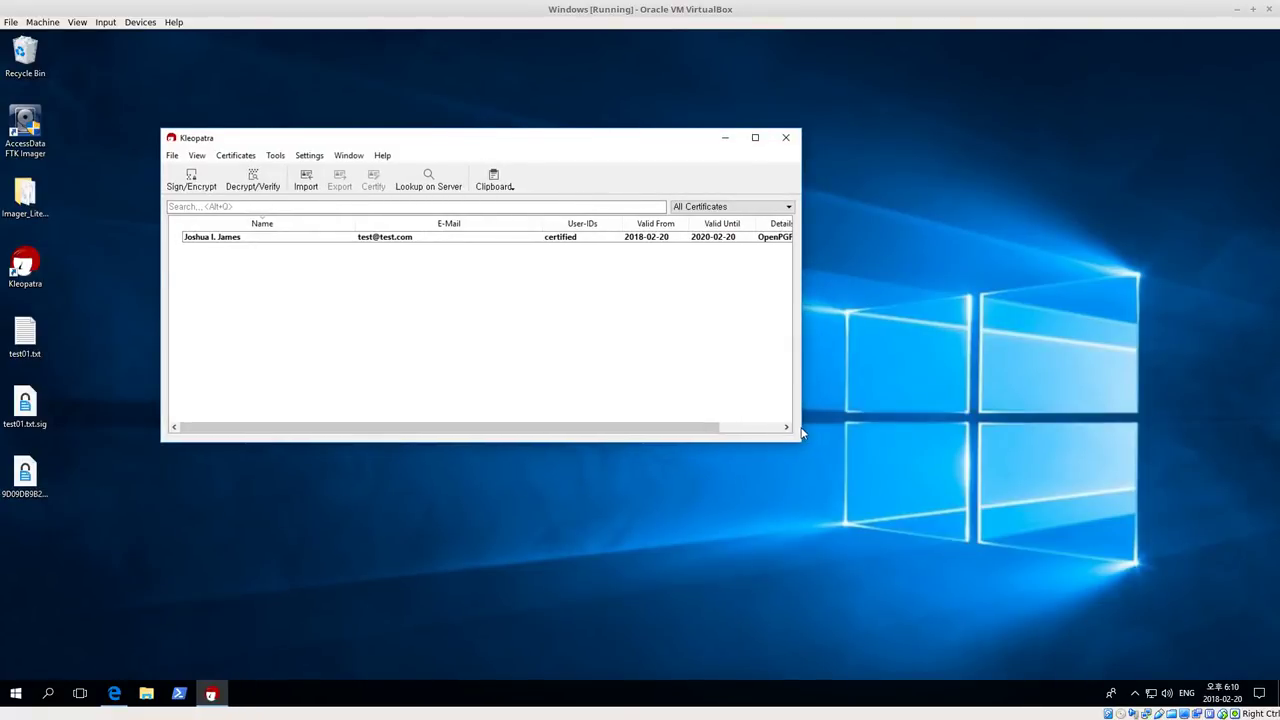
left_click_drag(801, 433, 906, 440)
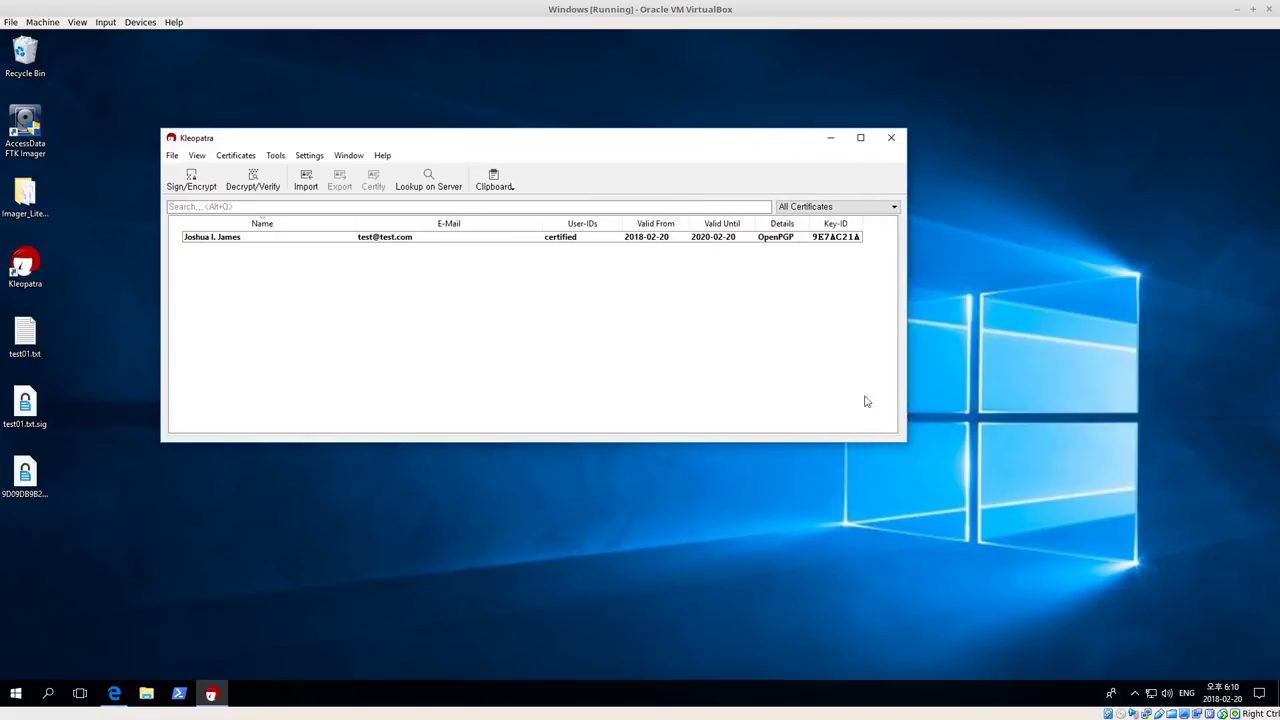